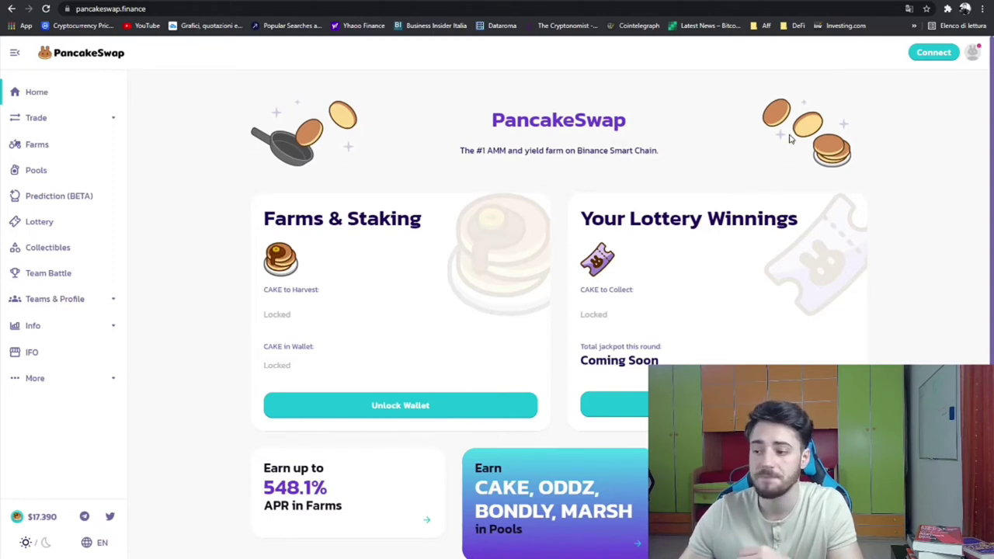
Switch the MetaMask wallet's network from Matic Mainnet to Smart Chain, review the network list and close the wallet
click(947, 9)
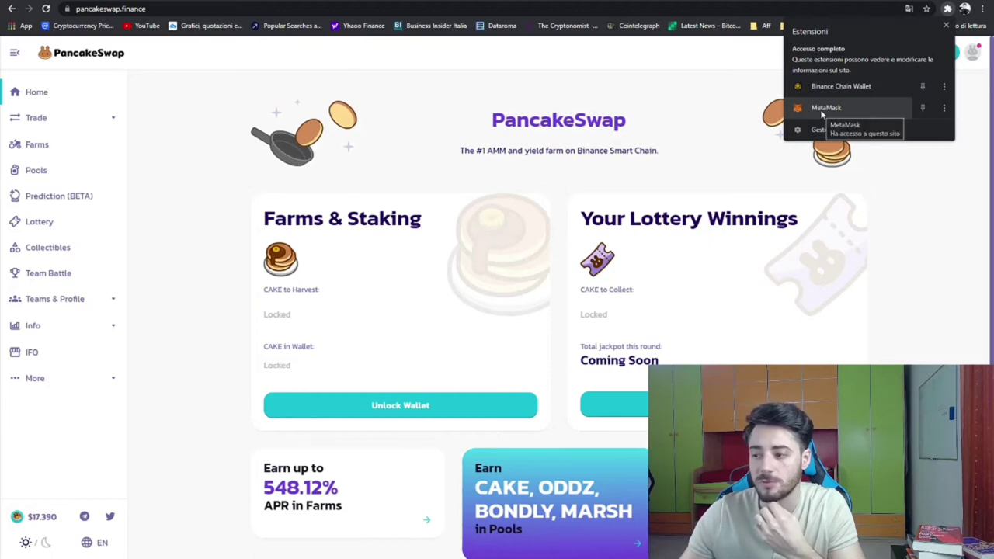
click(822, 112)
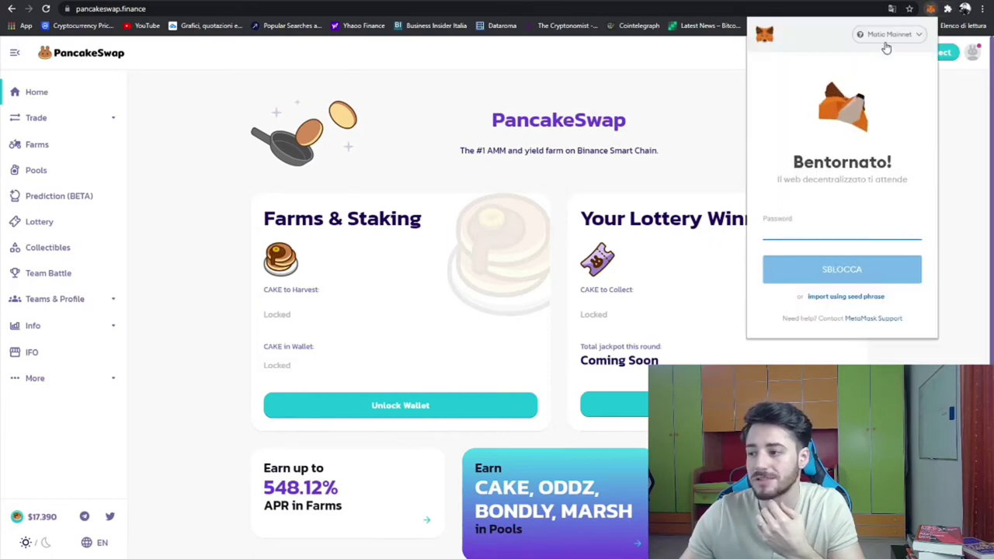
click(888, 35)
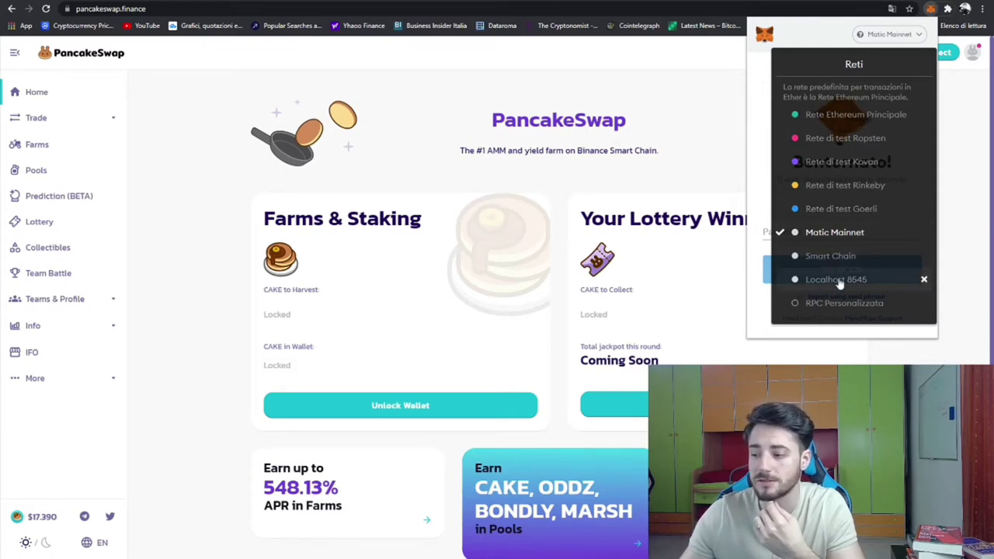
click(830, 257)
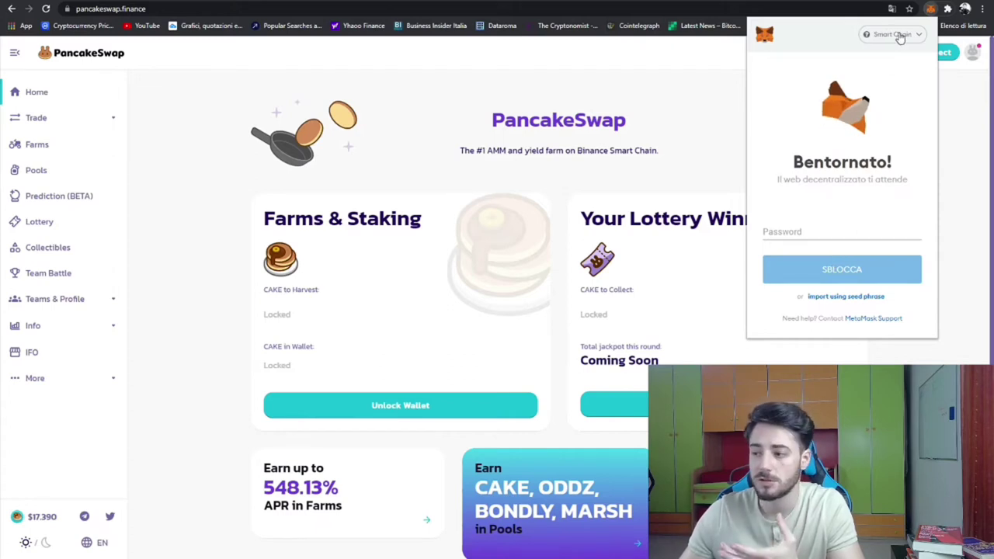
click(898, 36)
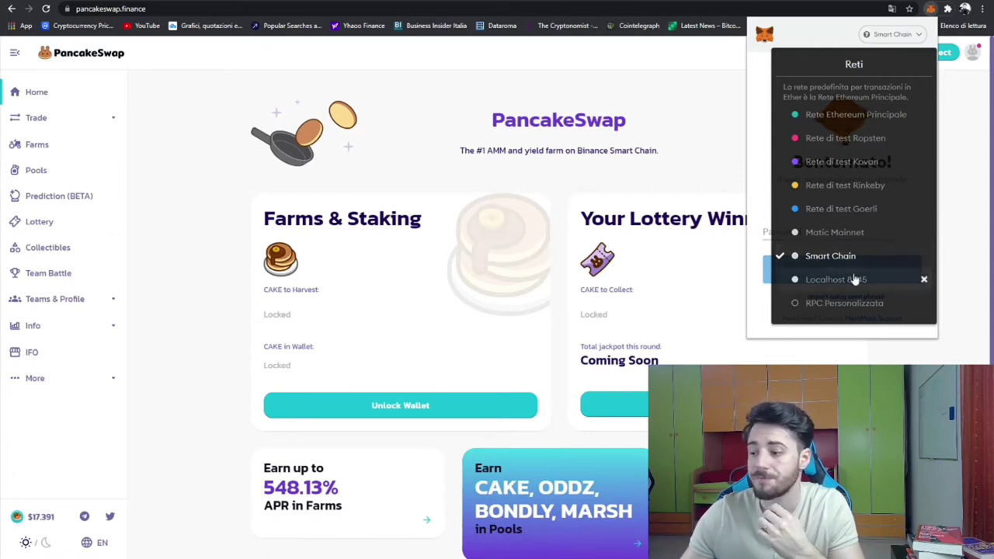
click(961, 219)
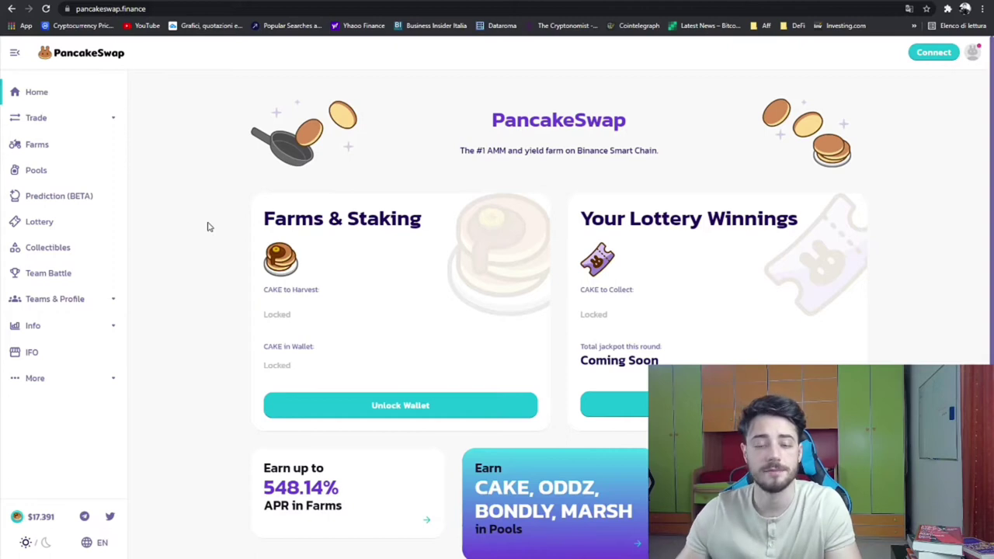
Open the Farms page and look over the live liquidity farms
click(59, 155)
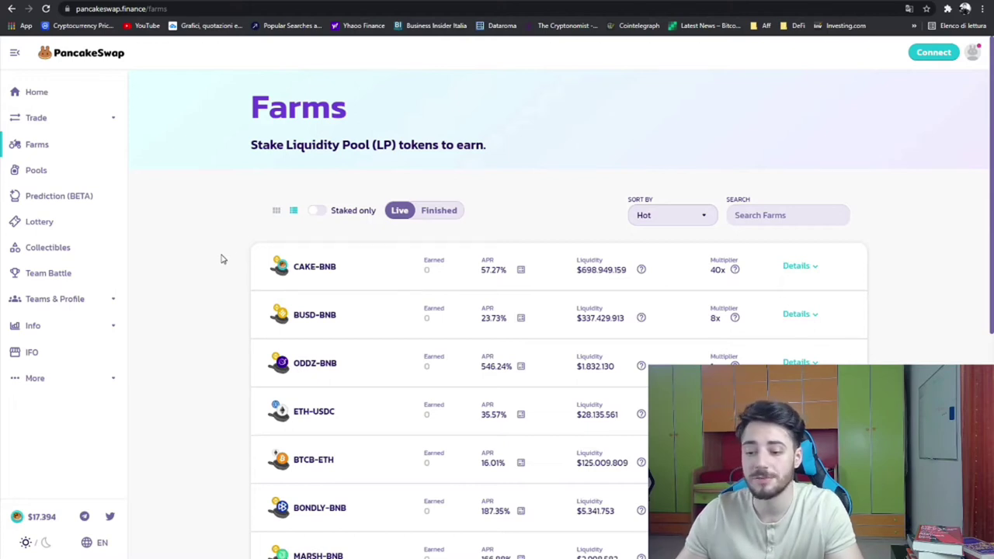
scroll(231, 251, down, 2)
scroll(266, 233, up, 2)
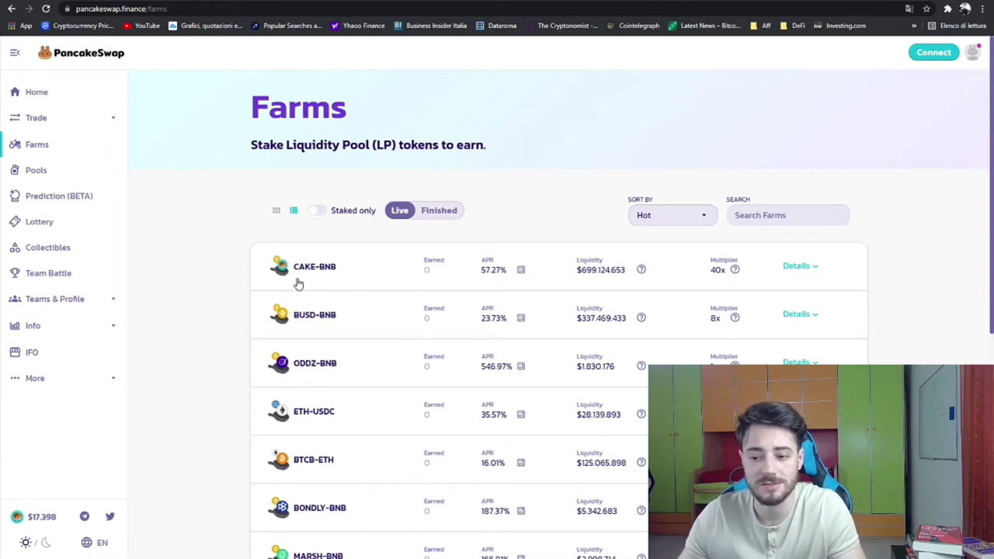
scroll(310, 282, down, 1)
scroll(303, 251, up, 1)
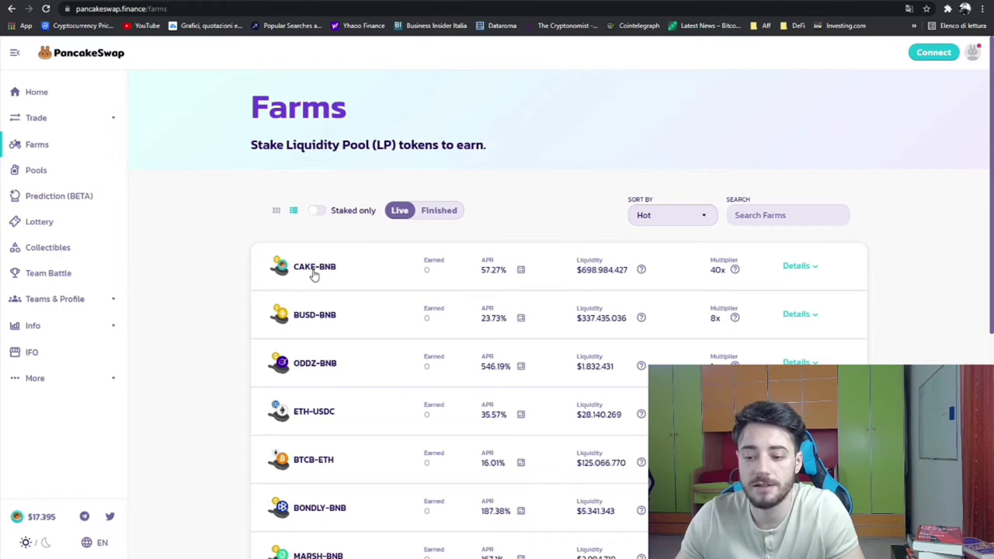
Expand the CAKE-BNB farm's details and highlight the LP wording in the page subtitle
click(314, 274)
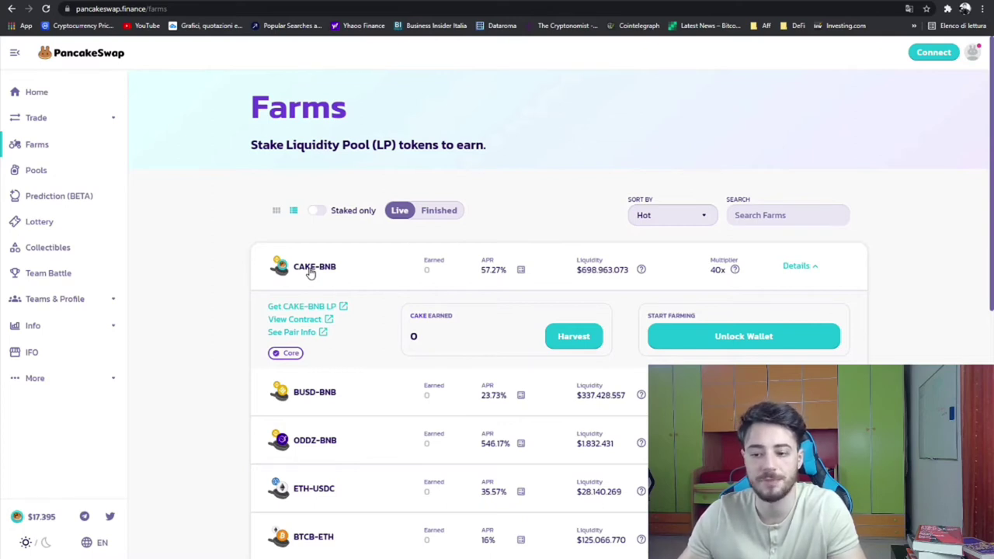
double_click(385, 144)
click(382, 146)
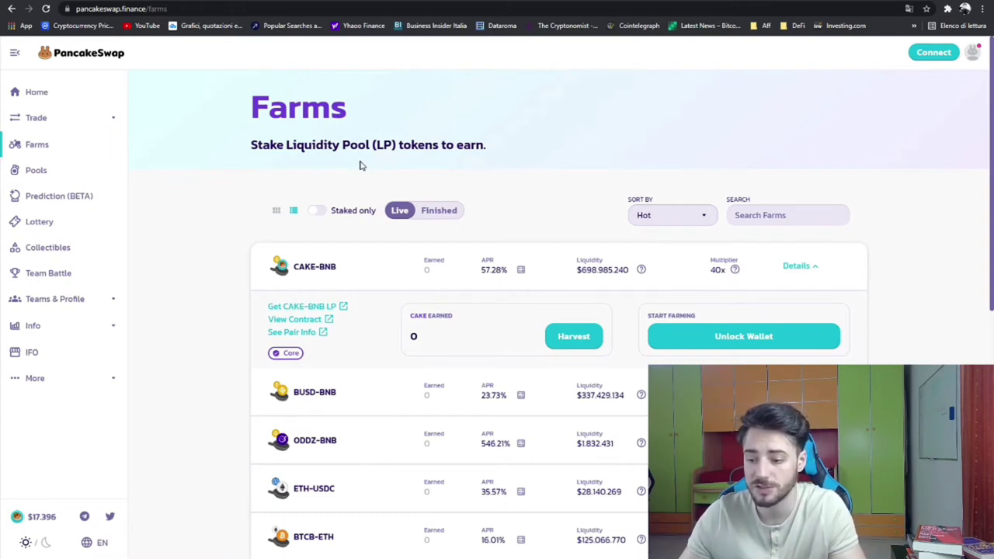
drag(372, 144, 398, 144)
click(382, 144)
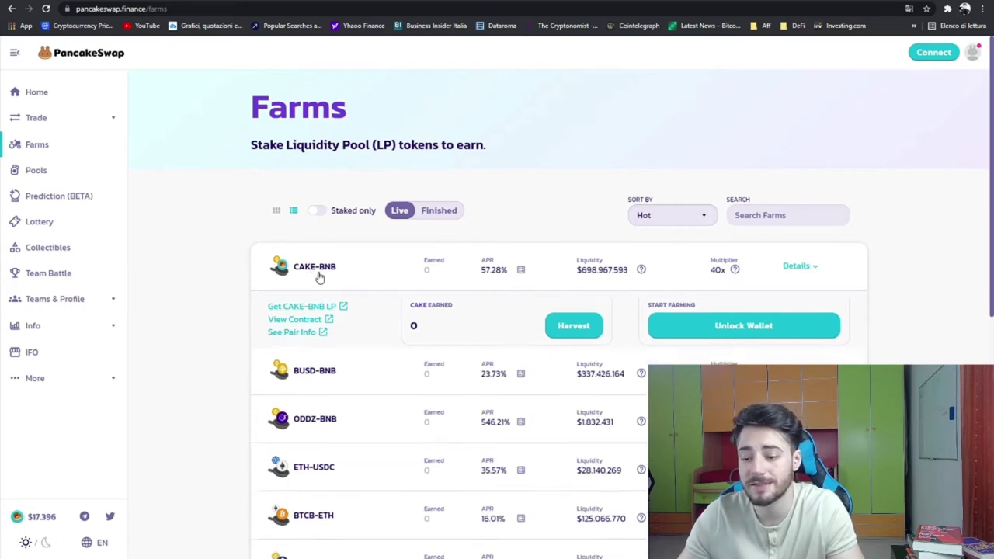
Collapse the CAKE-BNB farm's details and browse the other token pairs in the farms list
click(318, 275)
scroll(302, 318, down, 1)
scroll(117, 240, up, 1)
scroll(307, 342, down, 6)
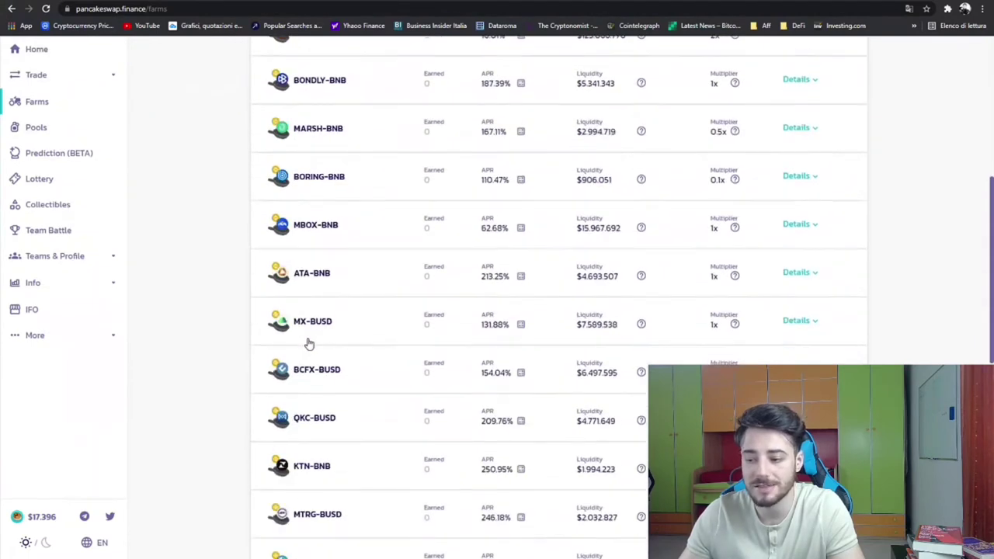
scroll(307, 348, up, 10)
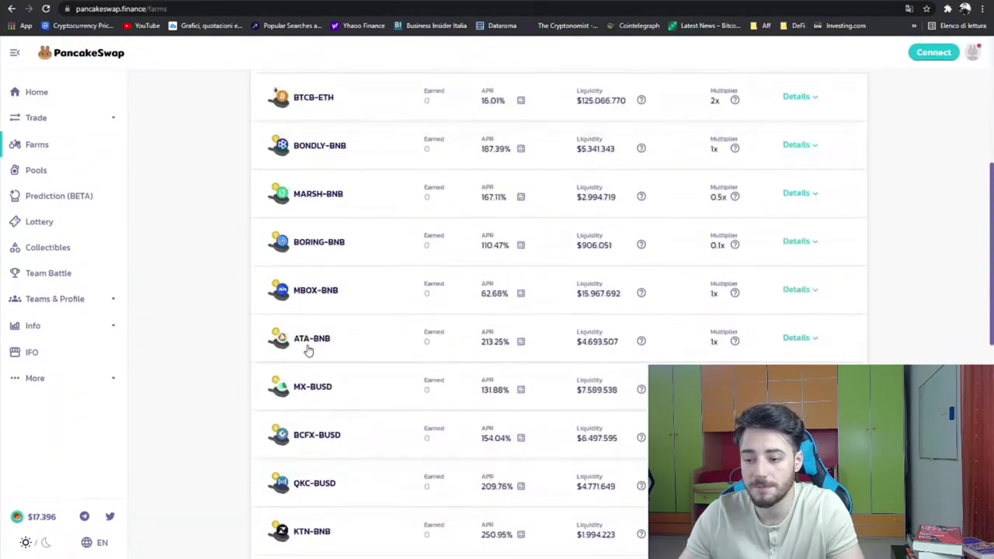
Expand the details of the CAKE-BNB, BUSD-BNB, ODDZ-BNB and ETH-USDC farms to compare their rewards
click(422, 267)
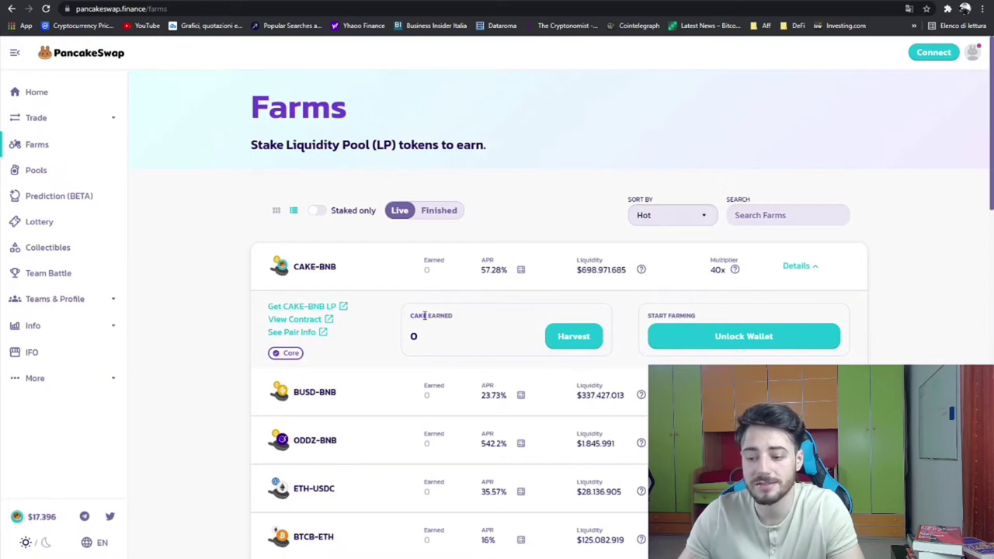
click(439, 388)
scroll(438, 384, down, 3)
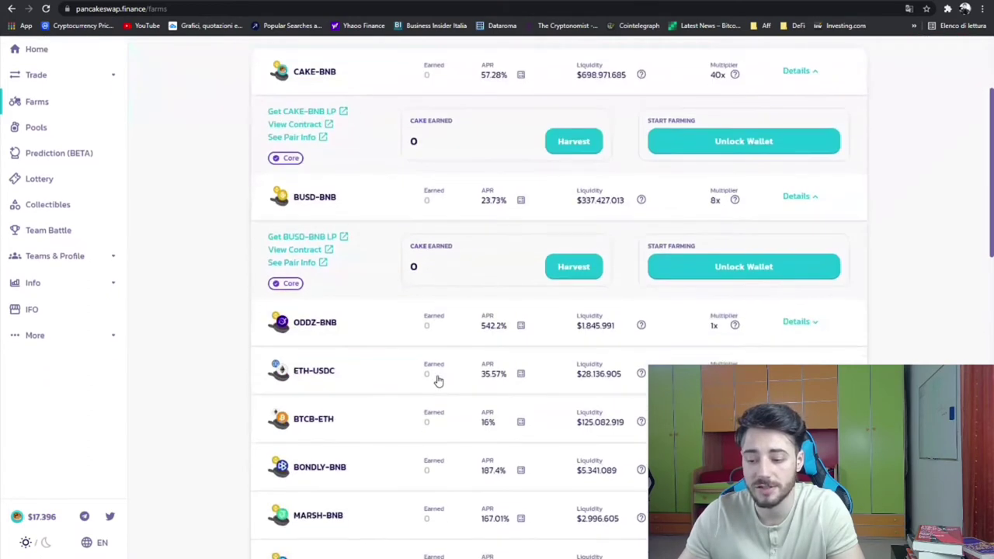
click(435, 317)
scroll(430, 349, down, 3)
click(439, 233)
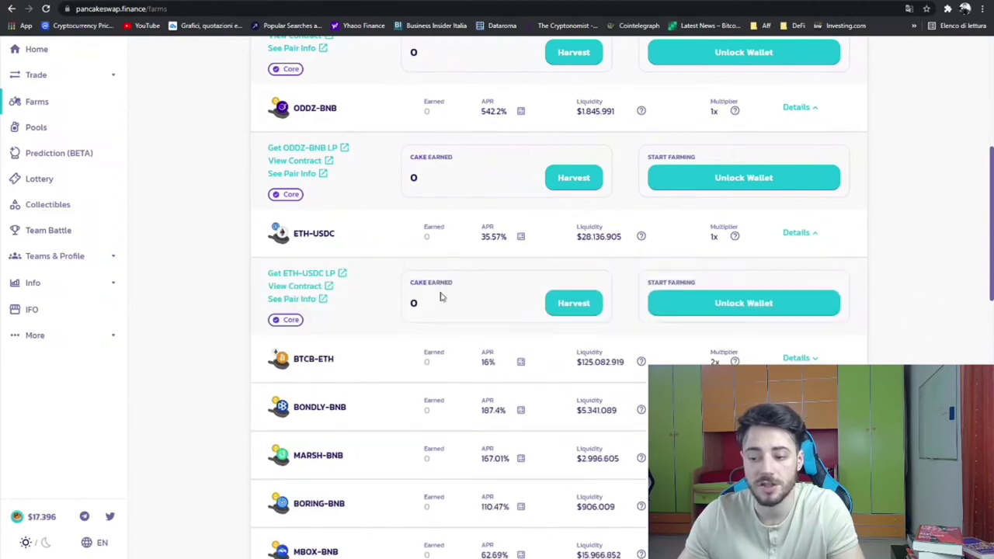
scroll(386, 334, up, 2)
scroll(386, 334, up, 4)
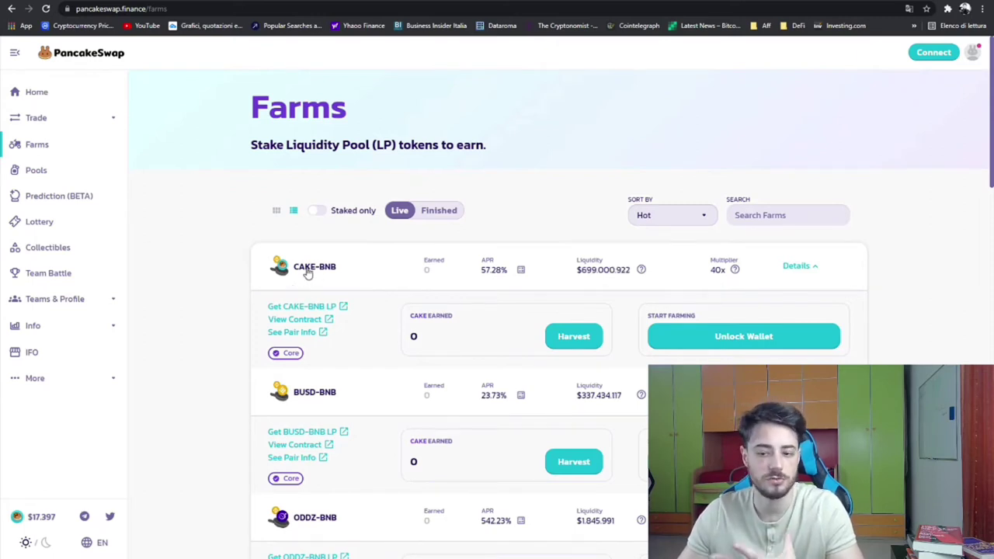
Start adding liquidity on the Liquidity page with CAKE and BNB as the pair, and set the CAKE amount to 100
click(55, 127)
click(31, 173)
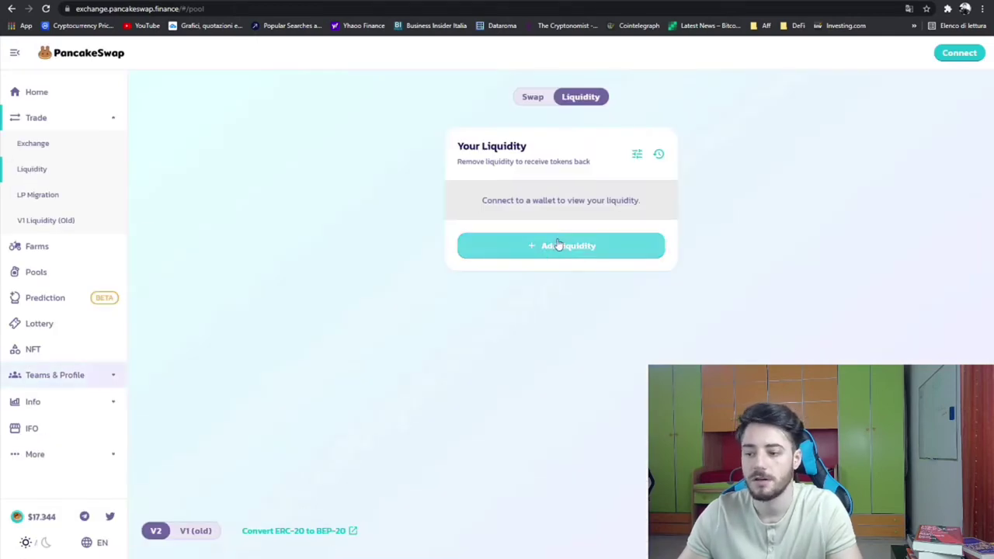
click(556, 245)
click(596, 236)
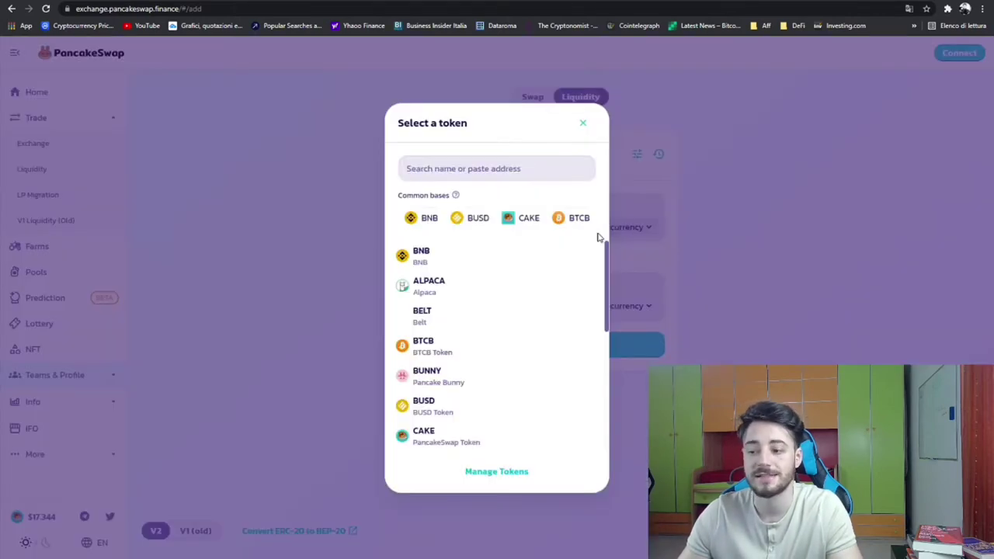
click(523, 223)
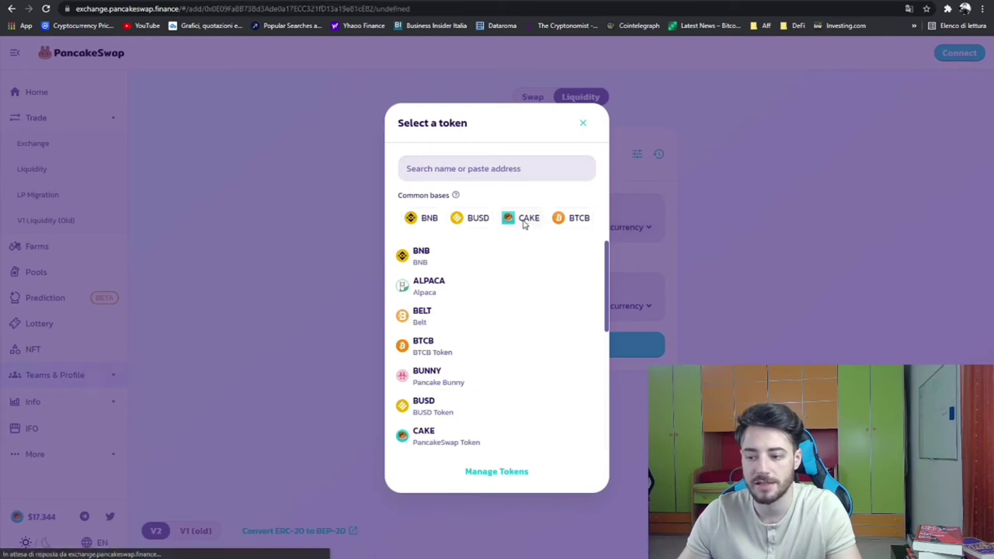
click(624, 307)
click(427, 223)
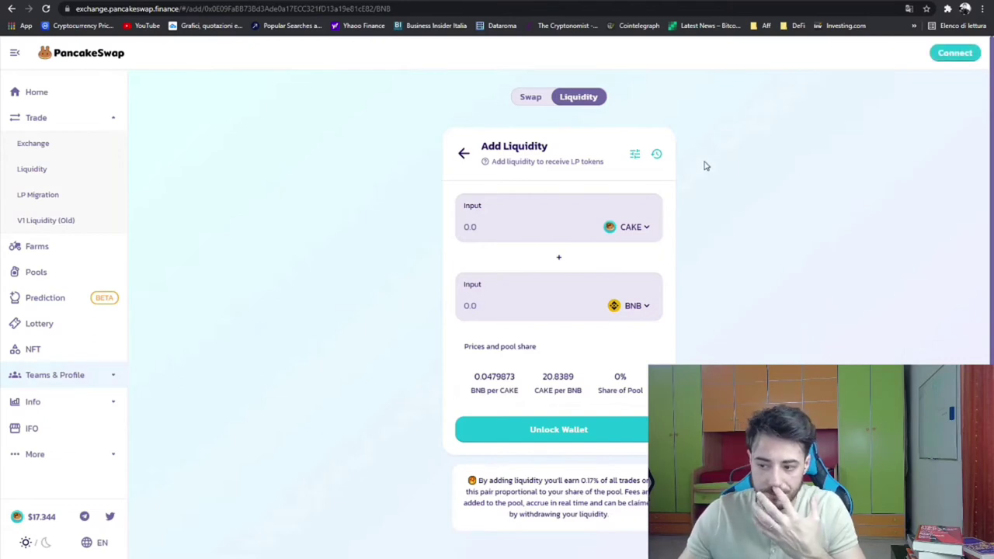
click(531, 226)
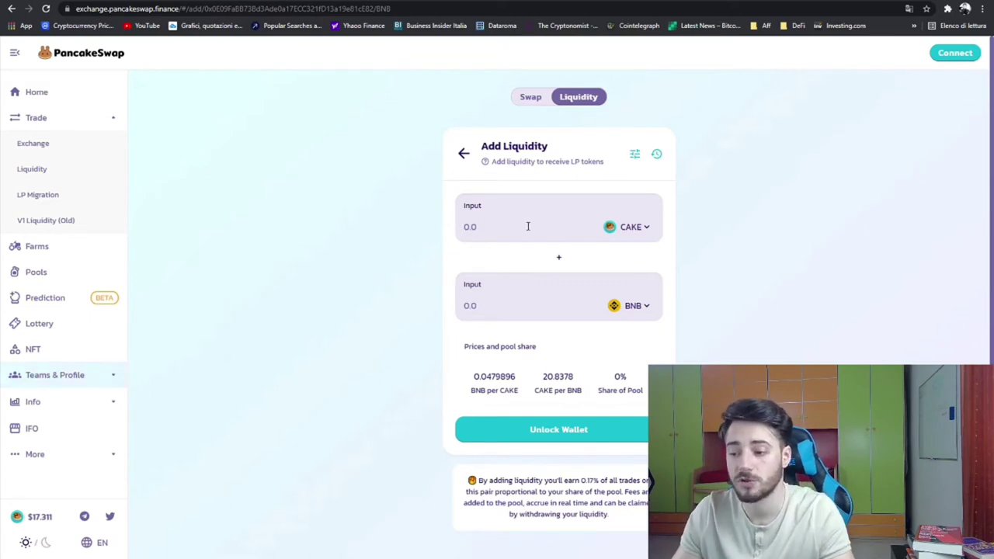
text(100)
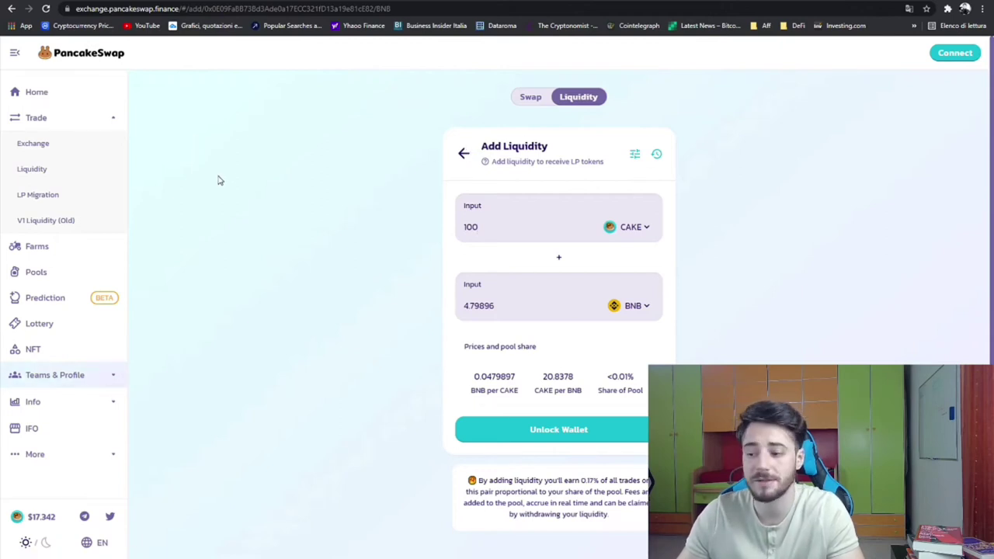
View the token Exchange page, return to adding liquidity and choose CAKE and BNB as the pair again
click(42, 148)
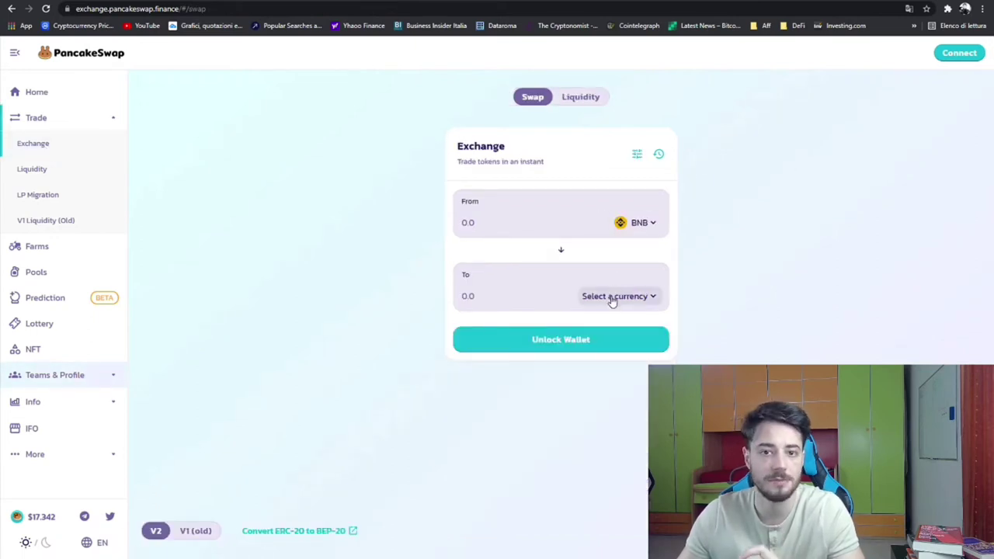
click(33, 168)
click(558, 245)
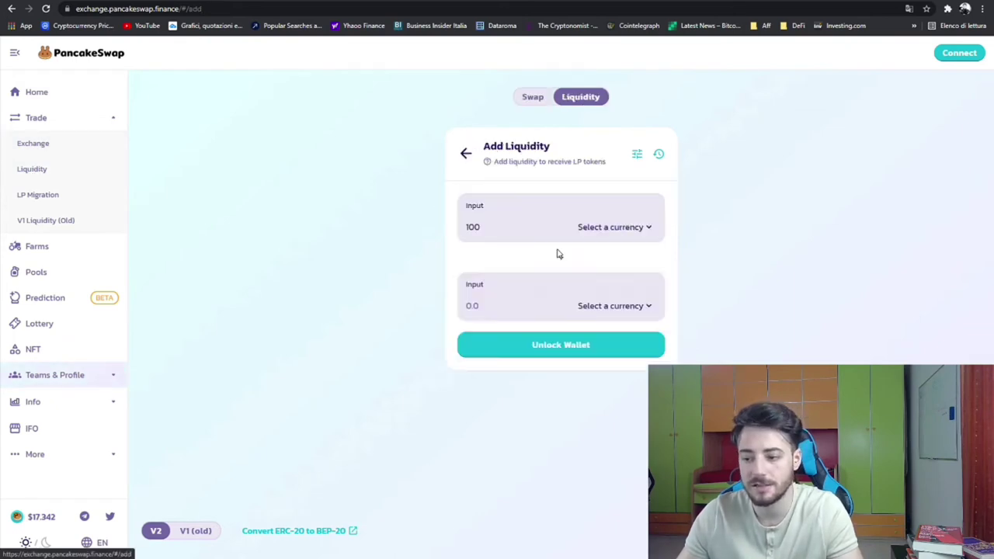
click(628, 230)
click(512, 225)
click(610, 305)
click(425, 256)
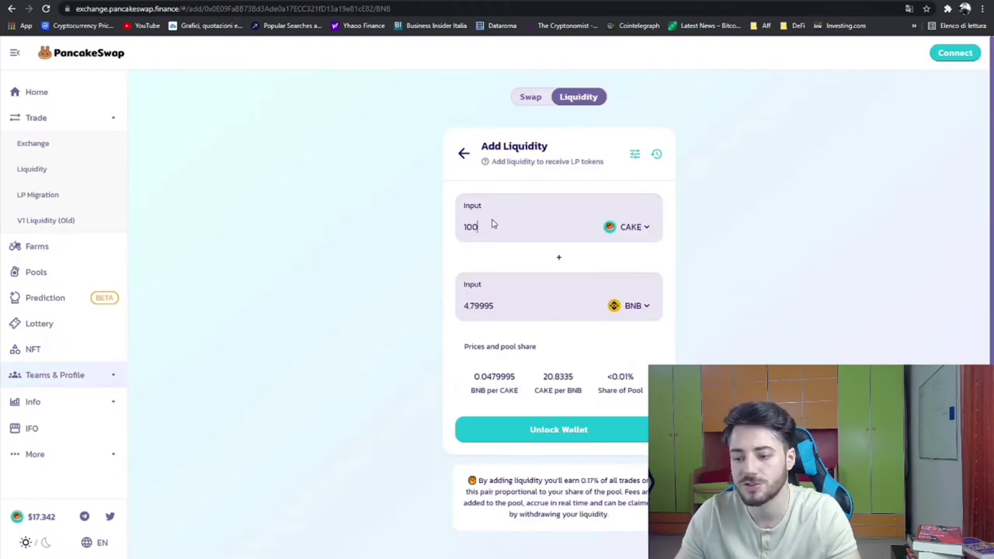
double_click(465, 308)
click(463, 308)
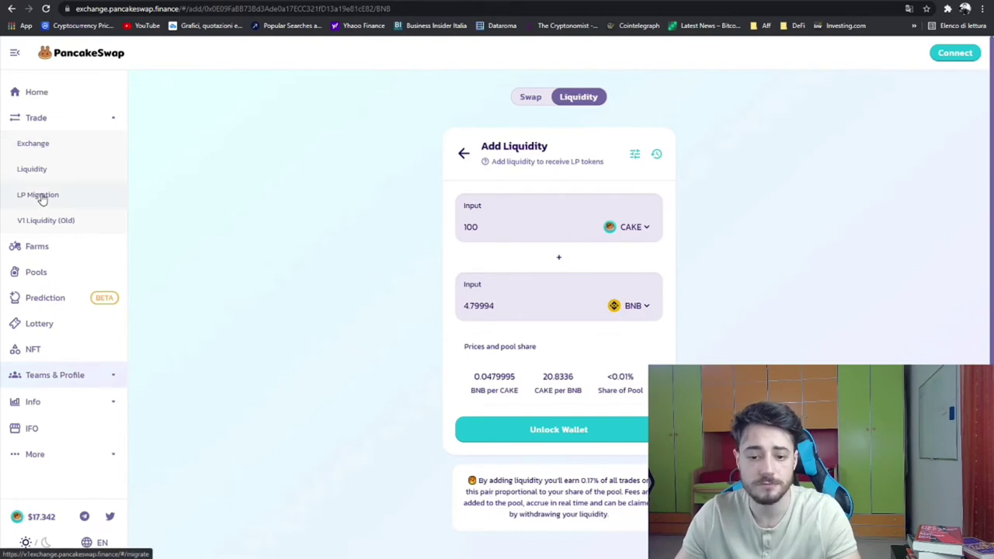
Expand the CAKE-BNB farm on the Farms page and examine its ROI breakdown by timeframe, closing the breakdown when done
click(59, 256)
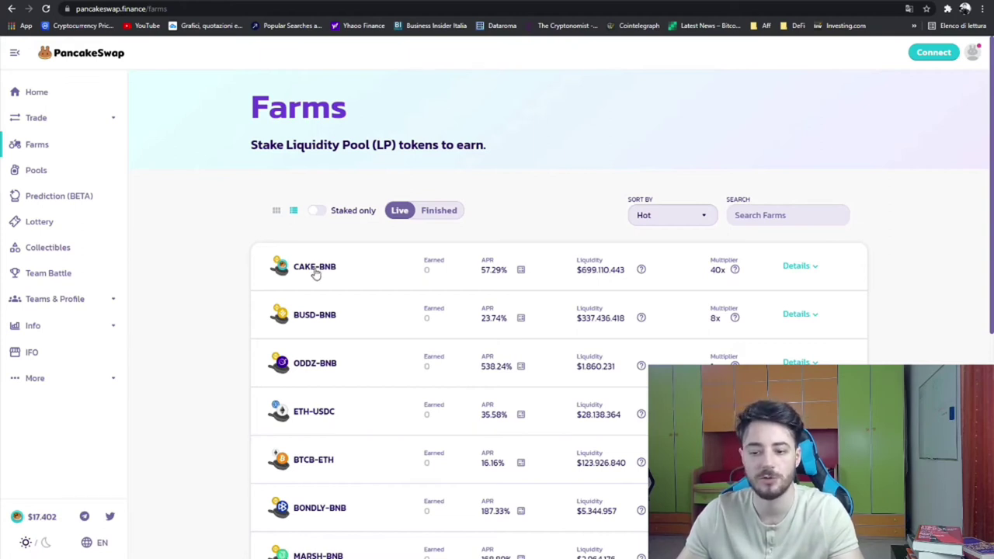
click(316, 272)
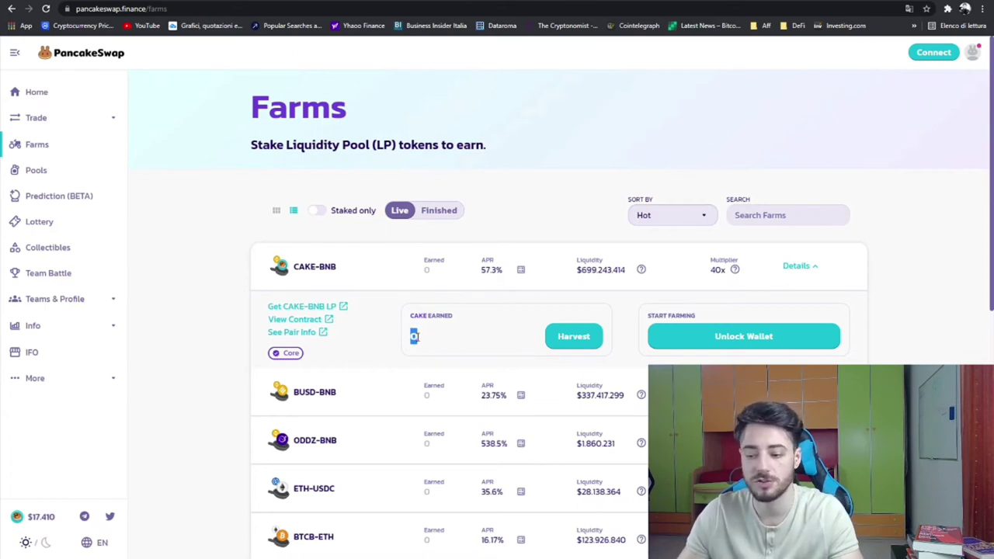
click(516, 270)
click(525, 271)
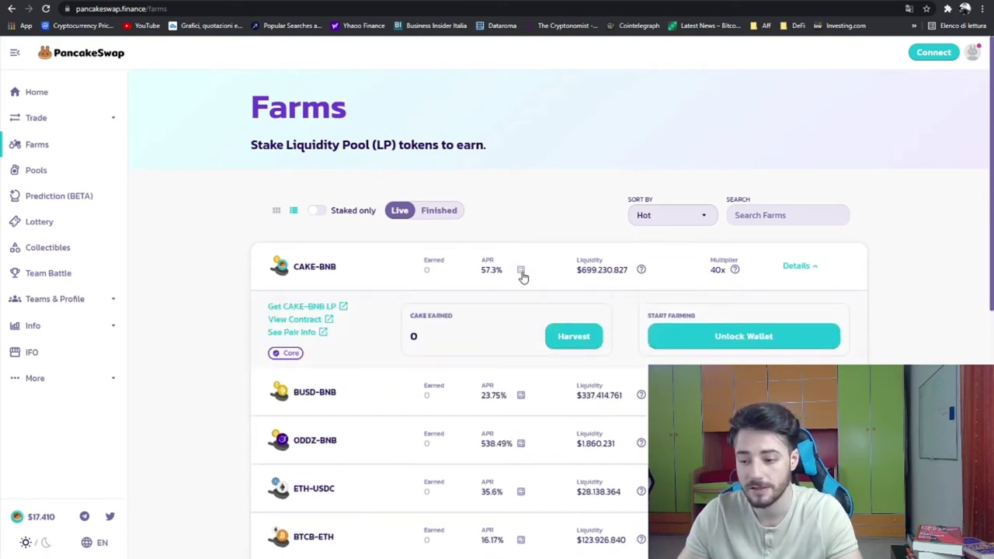
click(521, 272)
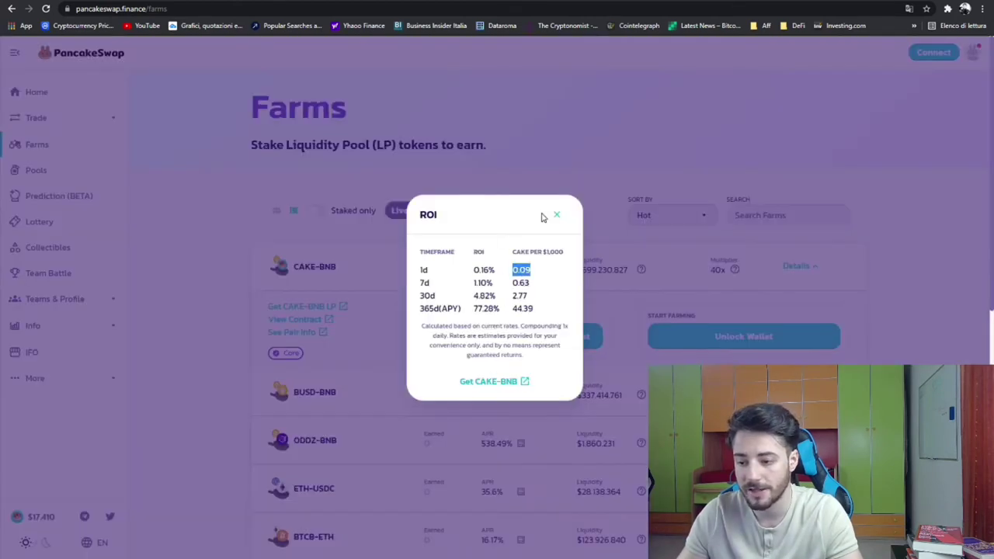
drag(455, 275, 491, 283)
click(490, 269)
click(491, 284)
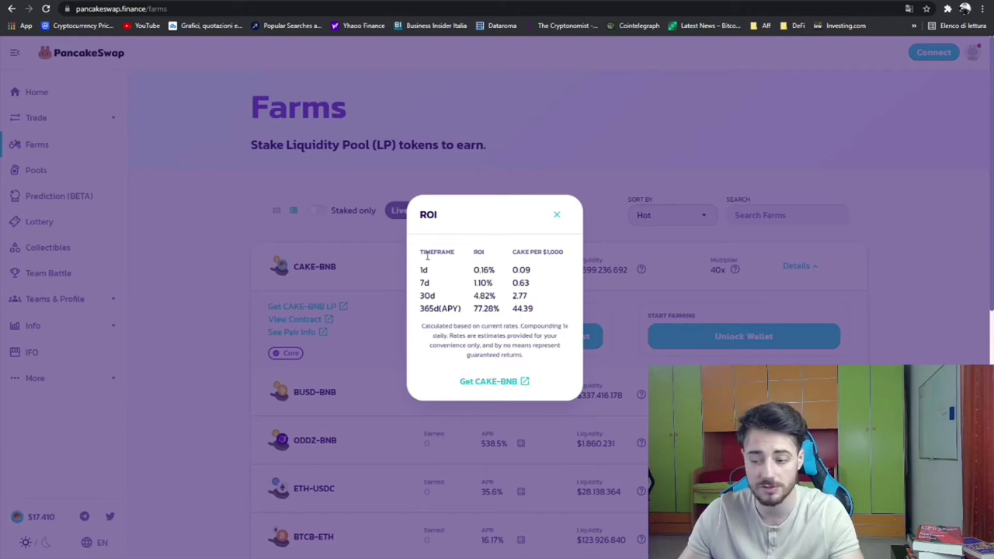
click(556, 218)
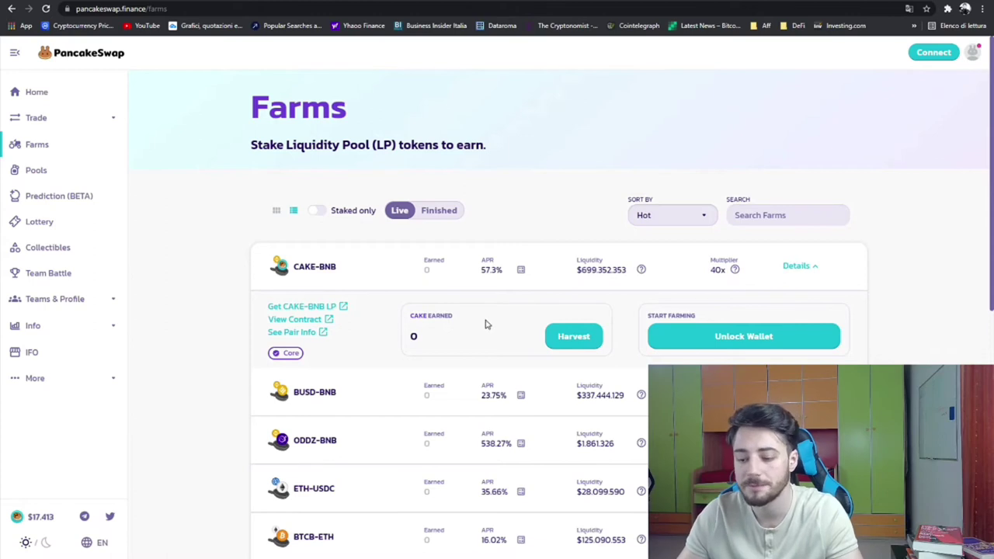
Open the Syrup Pools page to view the available staking pools
click(39, 170)
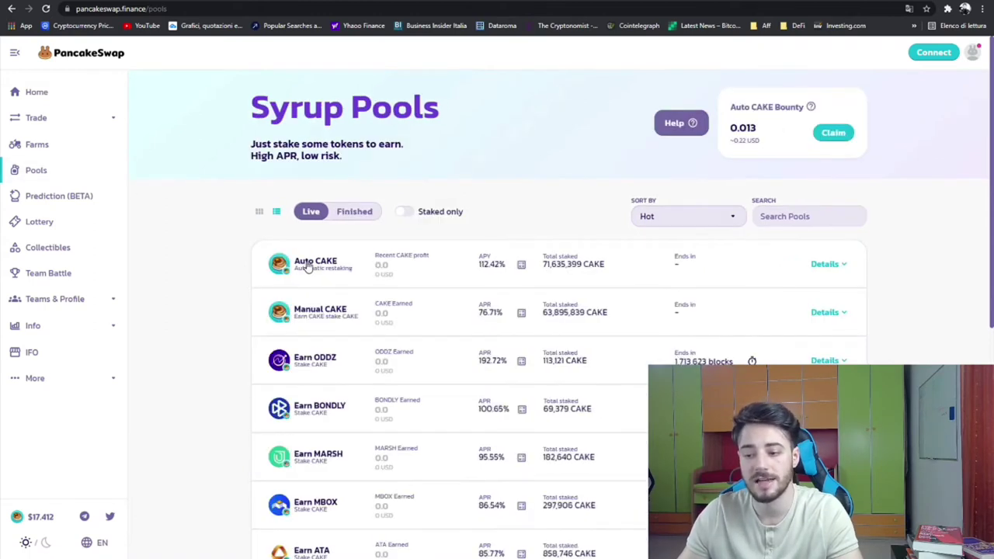
Check the Auto CAKE pool's ROI breakdown, close it, and return to the Farms page to browse the available farms
click(488, 264)
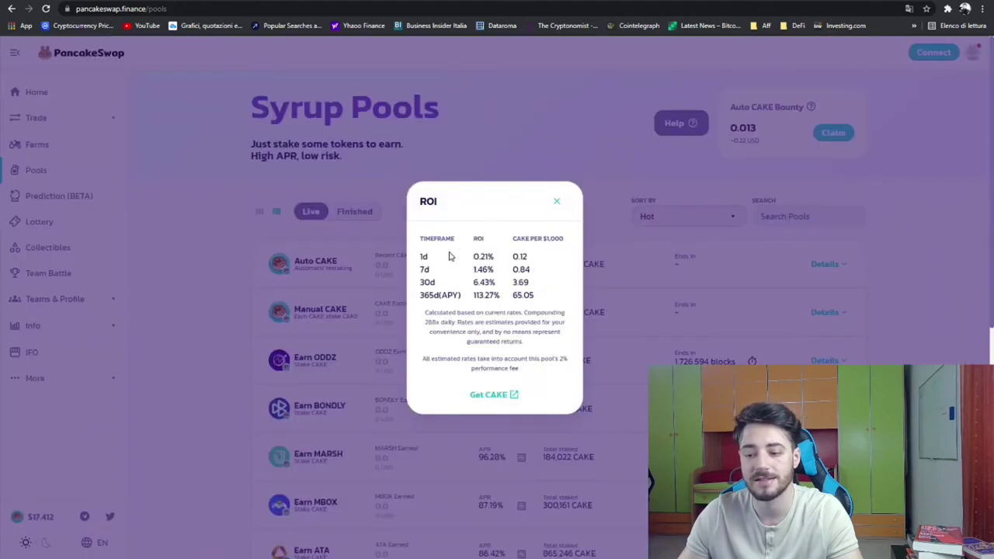
click(556, 202)
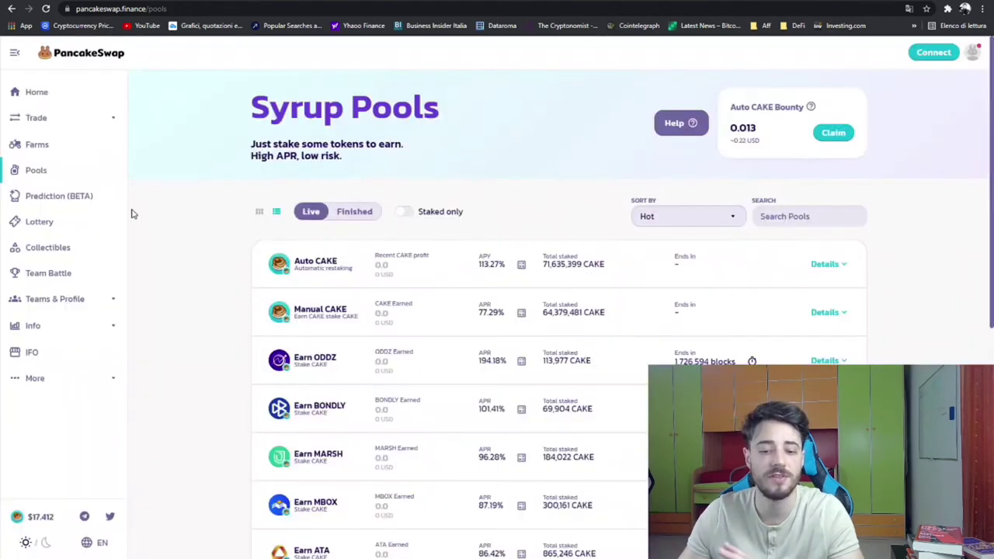
click(51, 151)
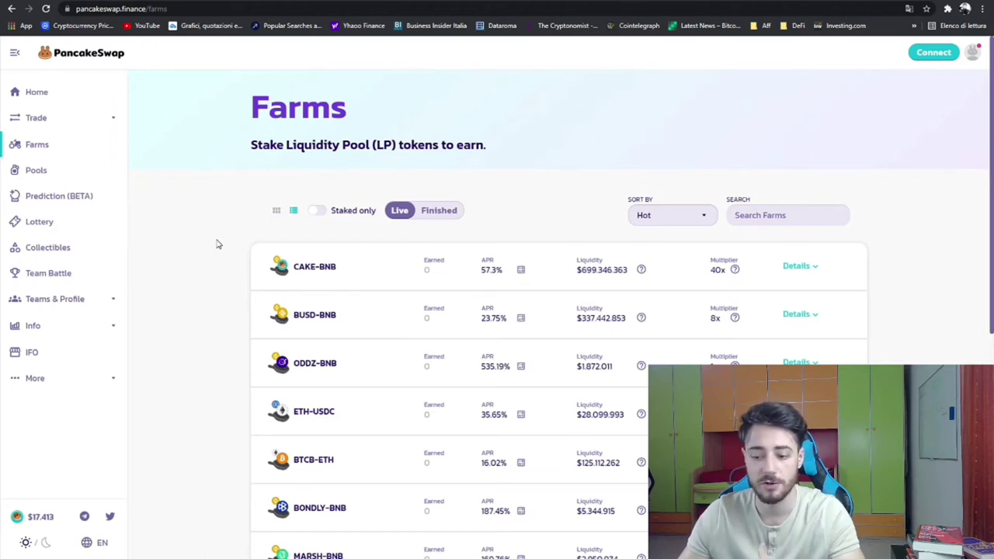
scroll(317, 274, down, 3)
scroll(317, 274, down, 4)
scroll(321, 257, up, 7)
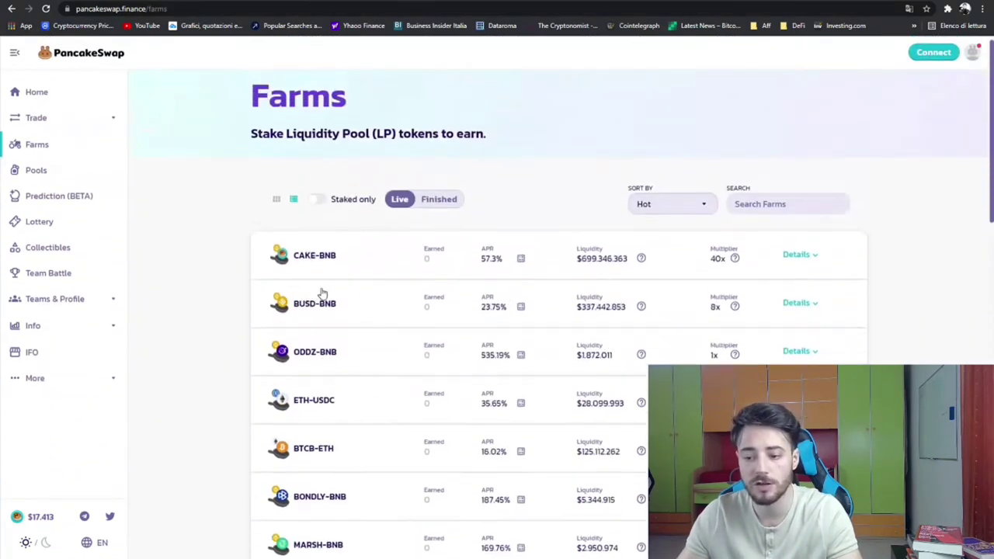
Expand the BUSD-BNB farm to view its details, and collapse it when done
click(313, 324)
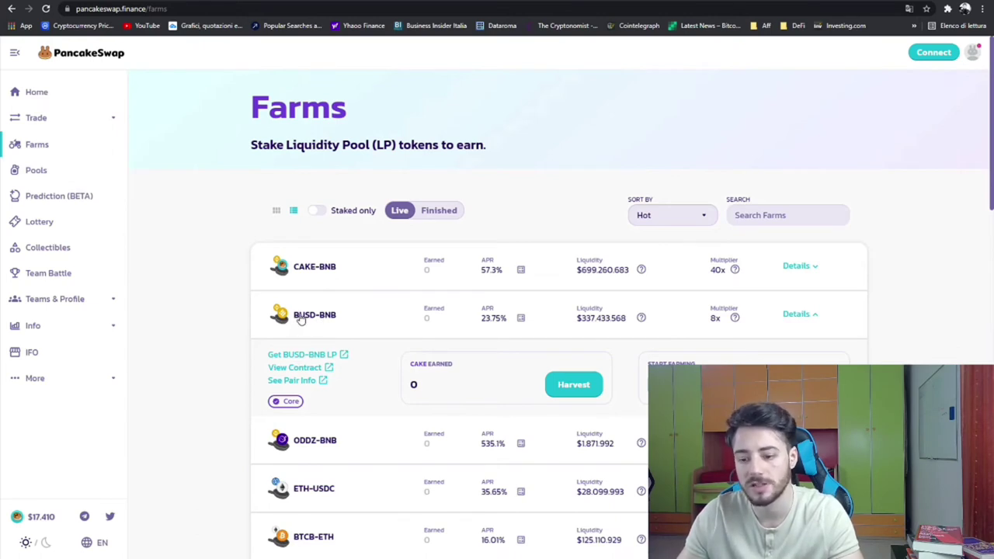
triple_click(414, 365)
click(413, 365)
click(379, 326)
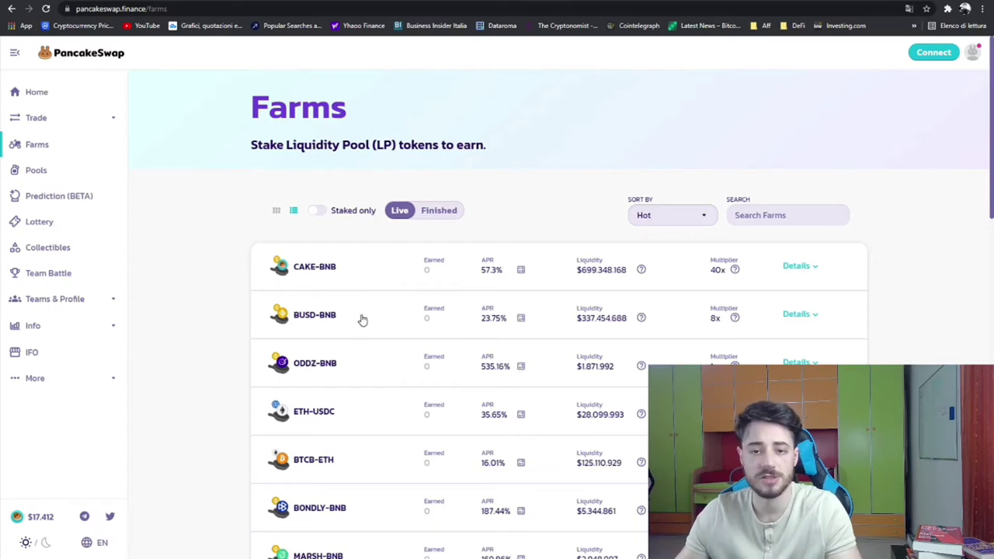
scroll(361, 319, down, 1)
scroll(541, 277, up, 1)
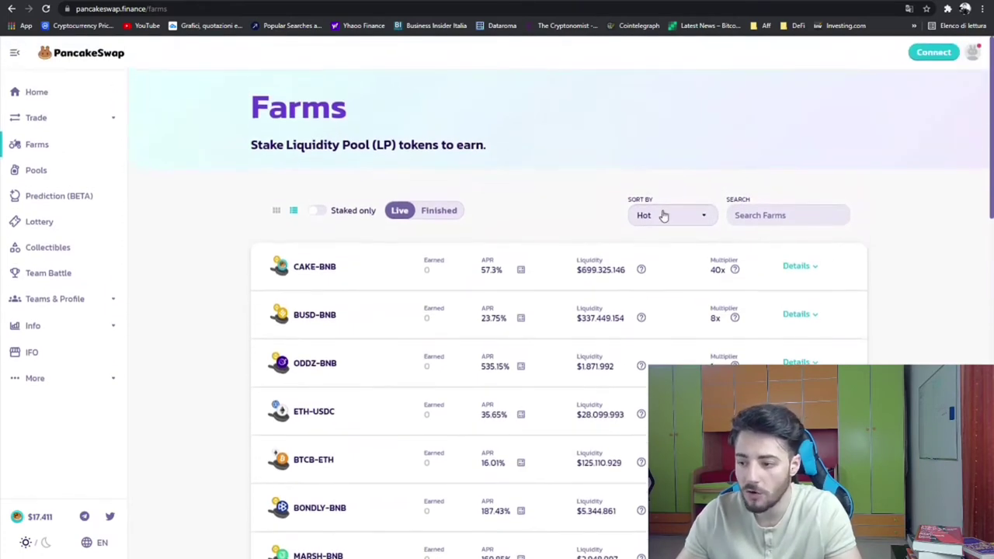
Sort the farms by APR and examine the ROI breakdown of the ODDZ-BNB farm, closing the breakdown when done
click(663, 215)
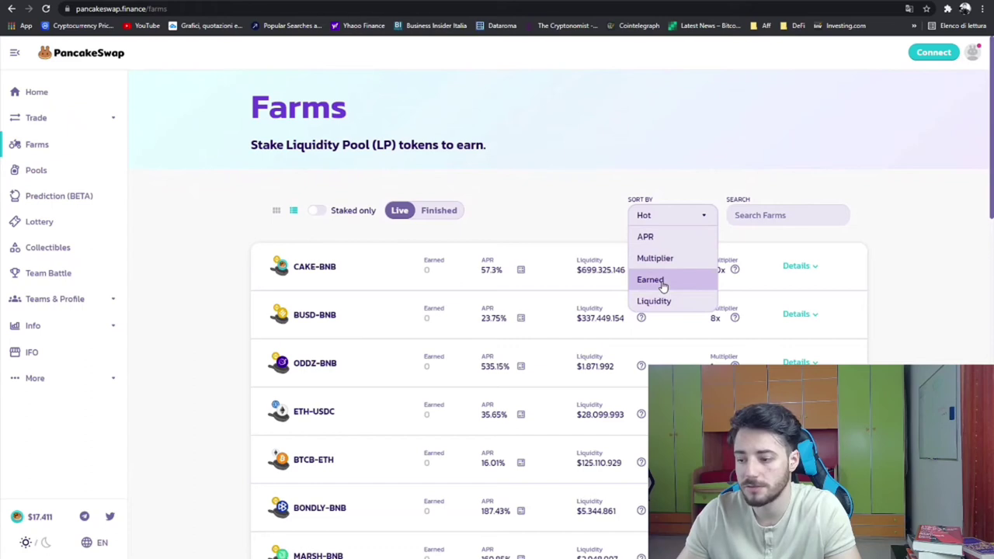
click(650, 237)
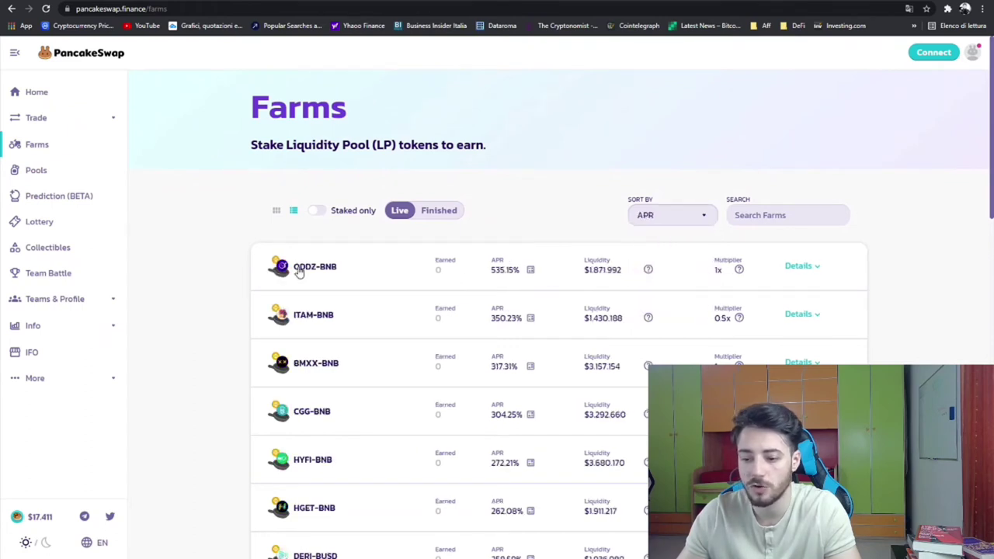
click(530, 269)
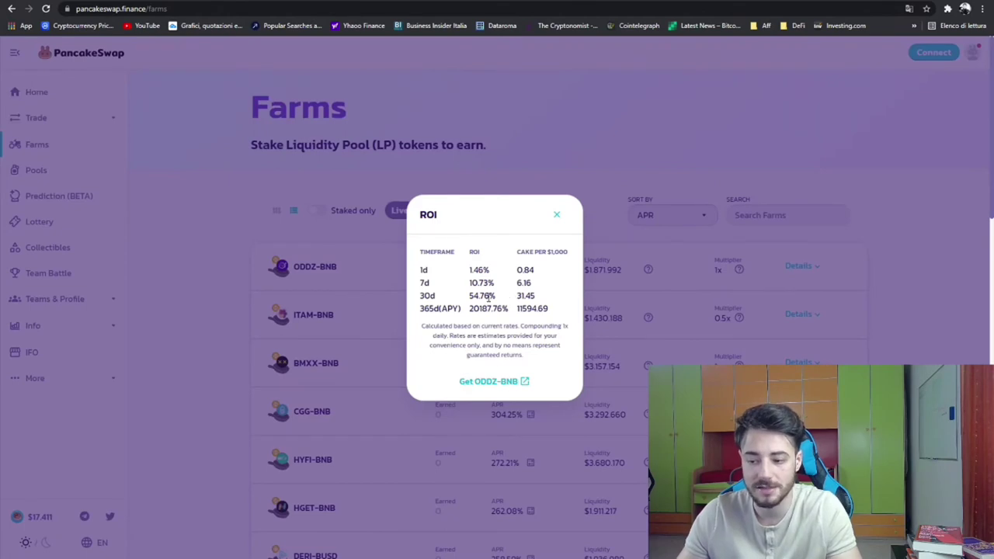
click(556, 214)
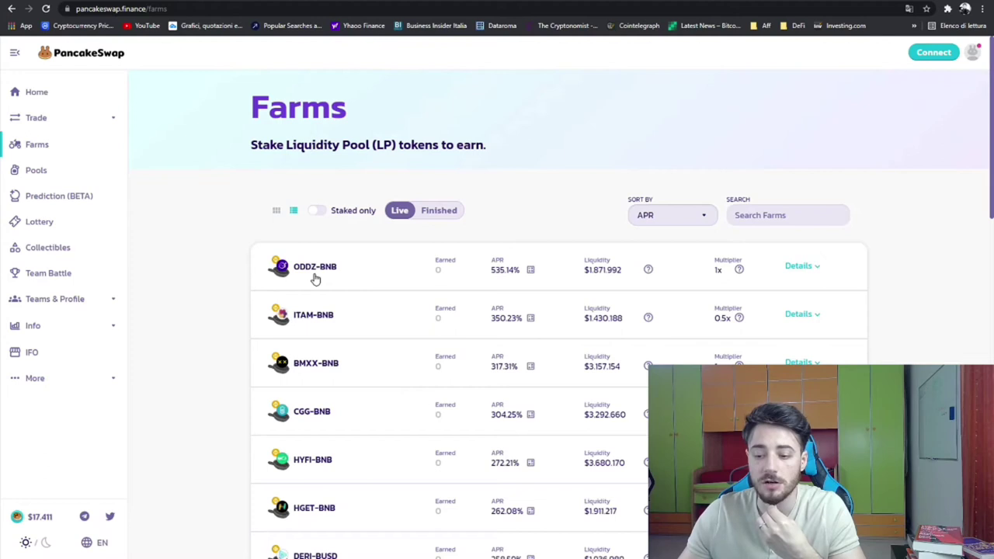
Expand the ODDZ-BNB farm to examine its liquidity details and ROI breakdown again, and collapse it when done
click(314, 278)
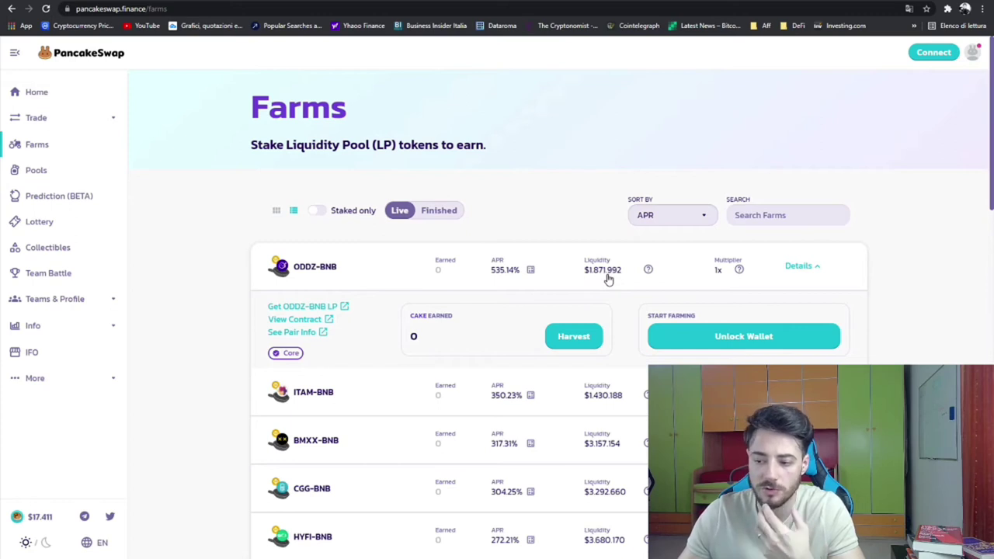
mouse_move(650, 272)
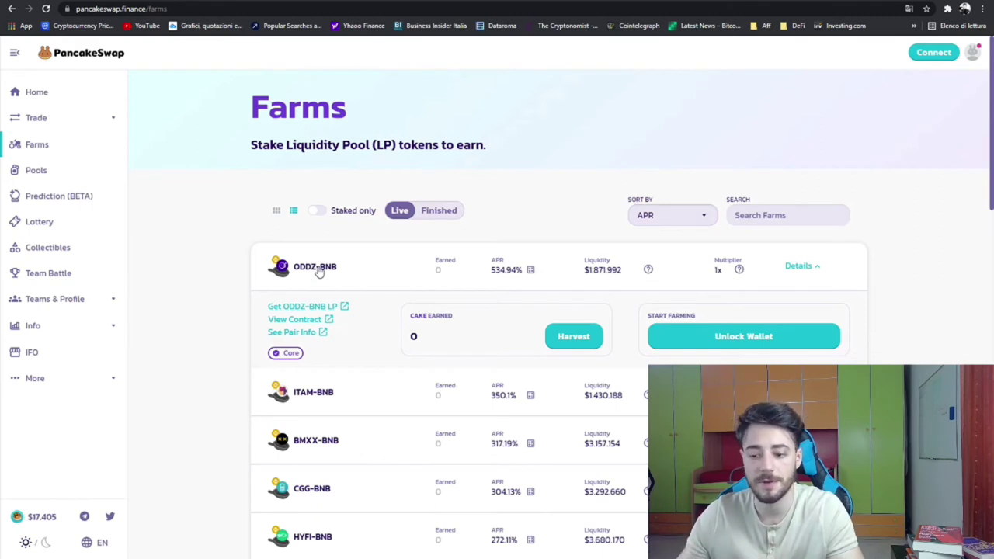
click(531, 270)
click(559, 218)
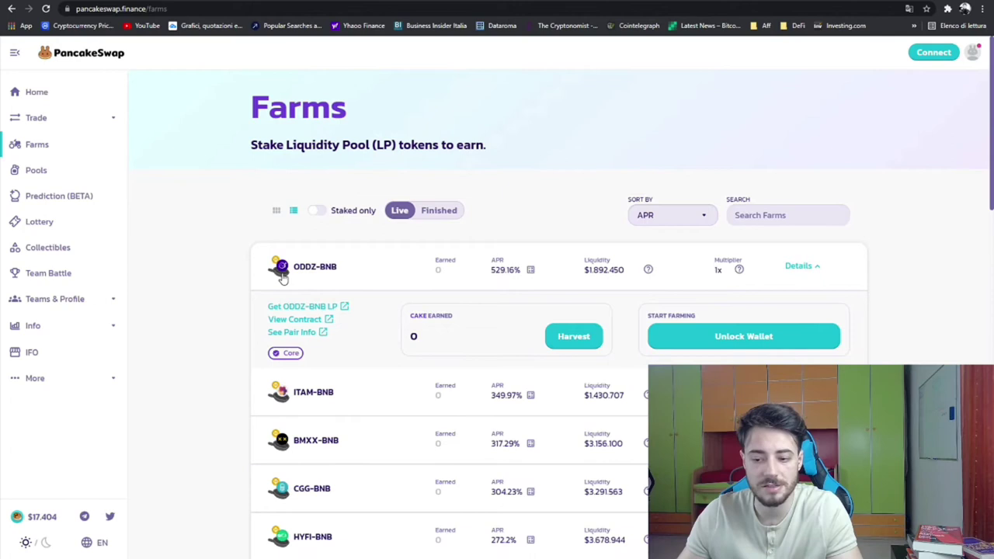
click(284, 277)
click(286, 276)
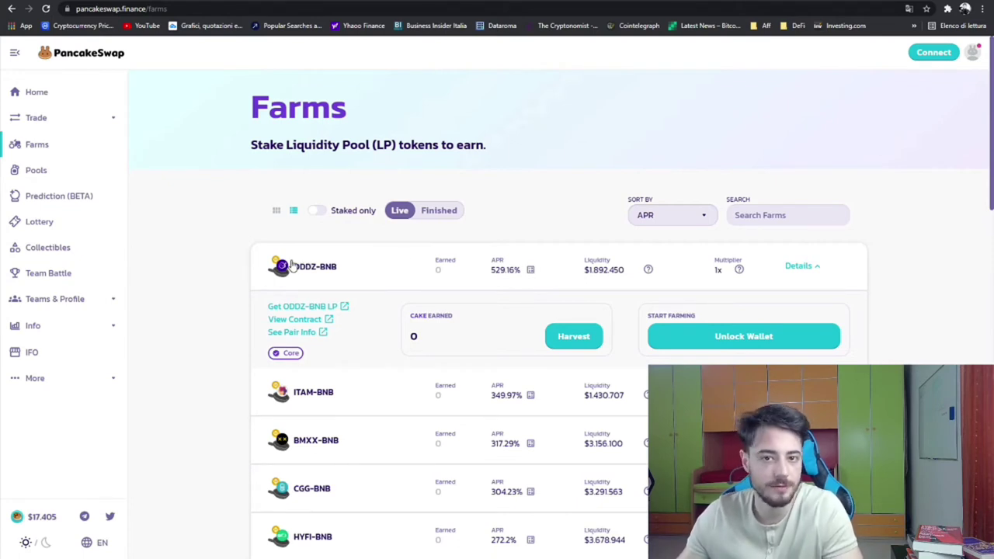
scroll(318, 381, down, 5)
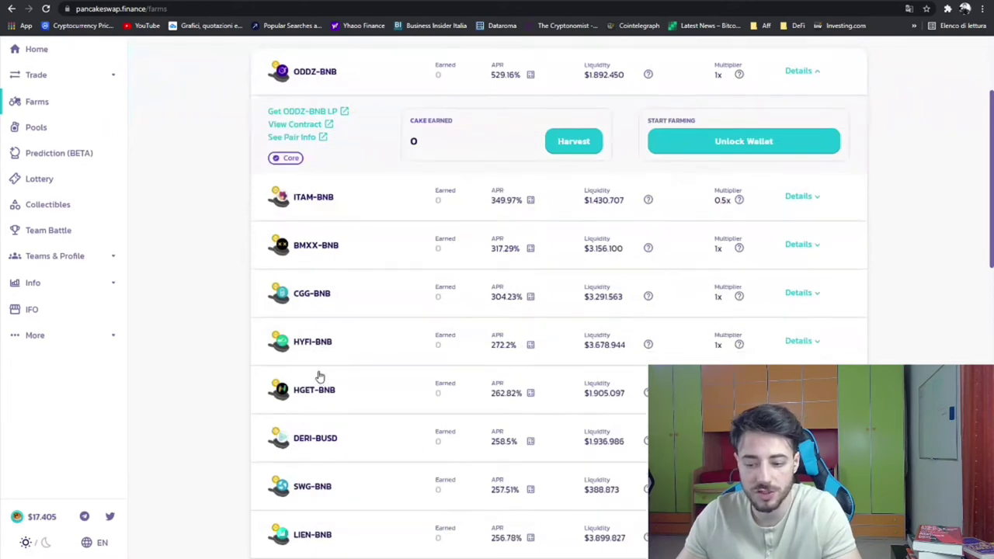
scroll(317, 365, up, 5)
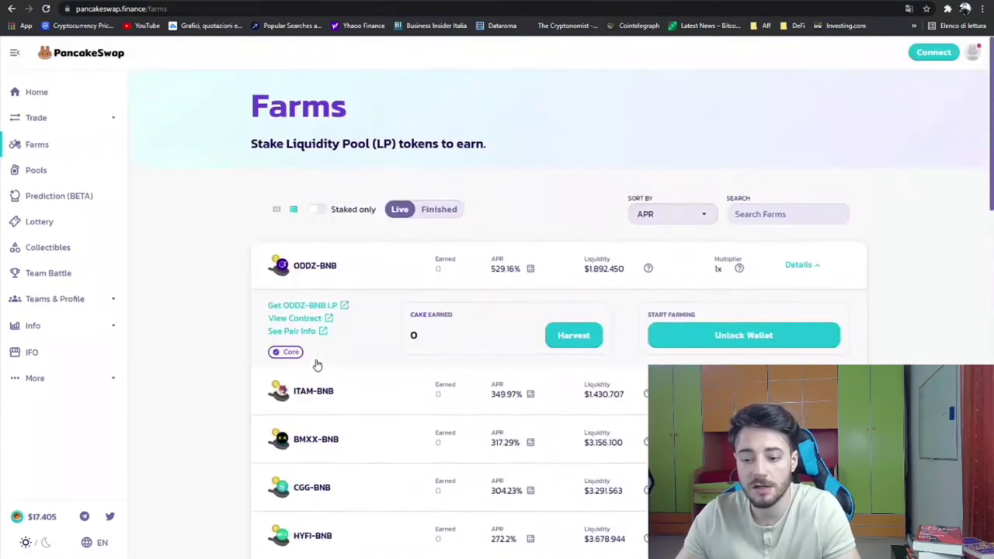
click(310, 267)
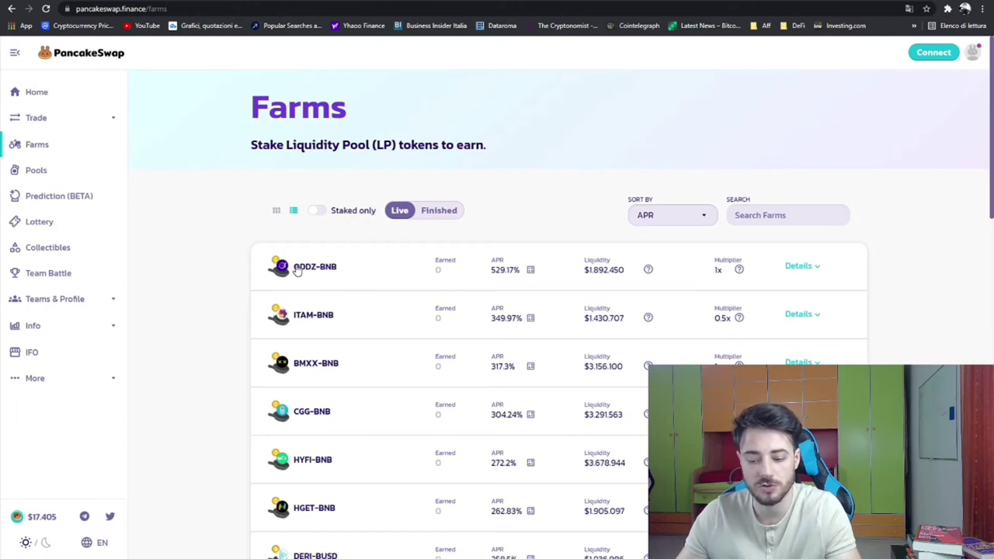
Sort the farms by Multiplier and examine the BTCB-ETH farm's ROI breakdown, closing the breakdown when done
click(687, 224)
click(666, 258)
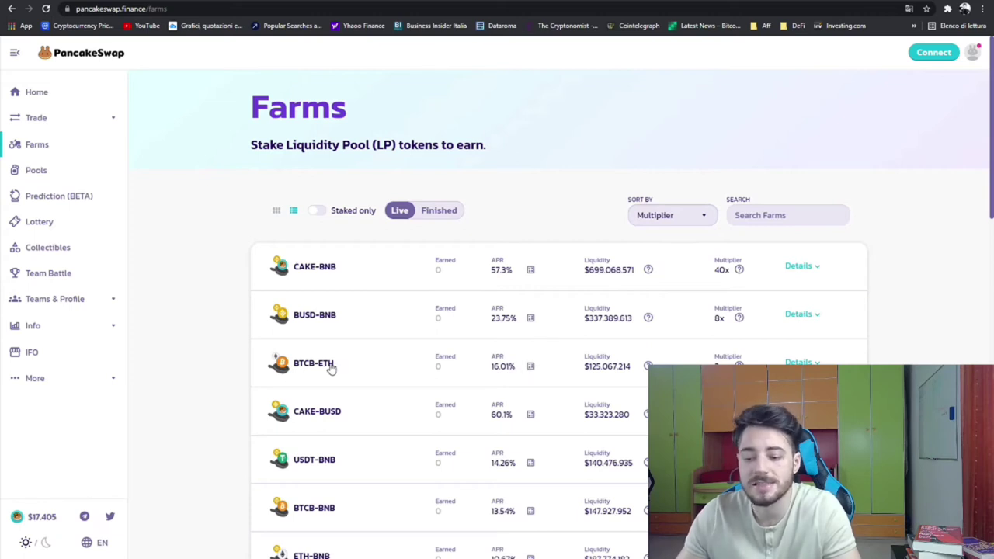
click(531, 369)
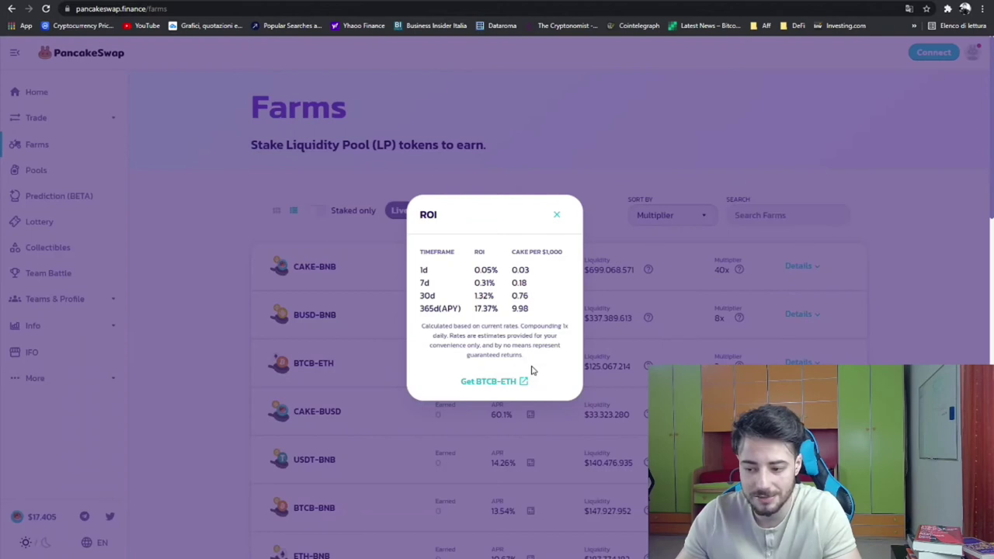
click(556, 215)
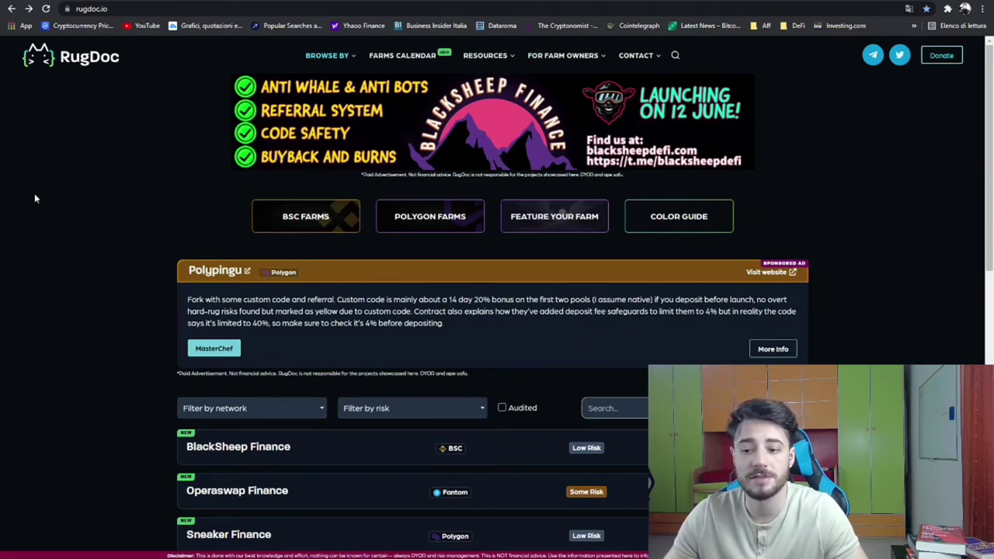
Browse RugDoc's list of reviewed farms and search it for "pancake" to compare the risk ratings
mouse_move(327, 55)
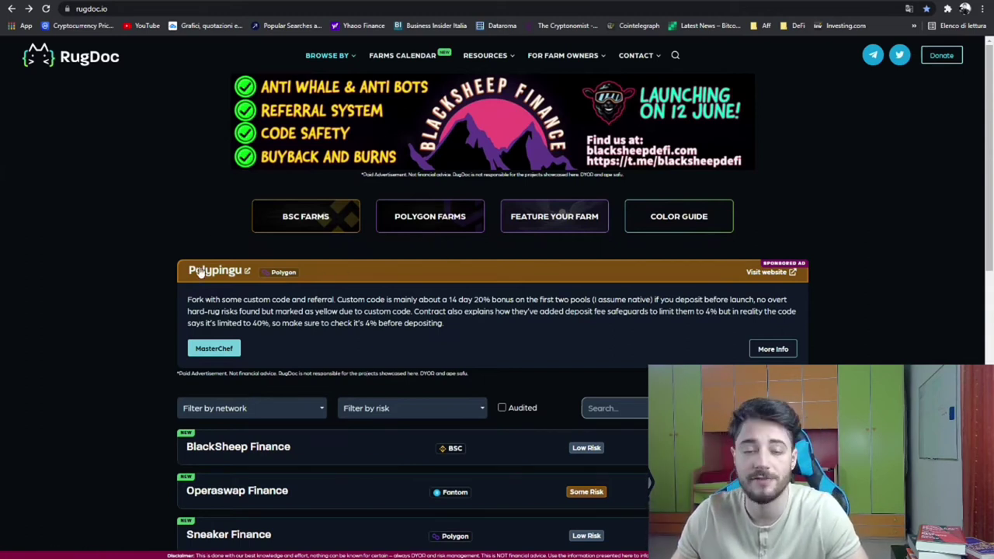
scroll(373, 292, down, 3)
scroll(566, 344, up, 3)
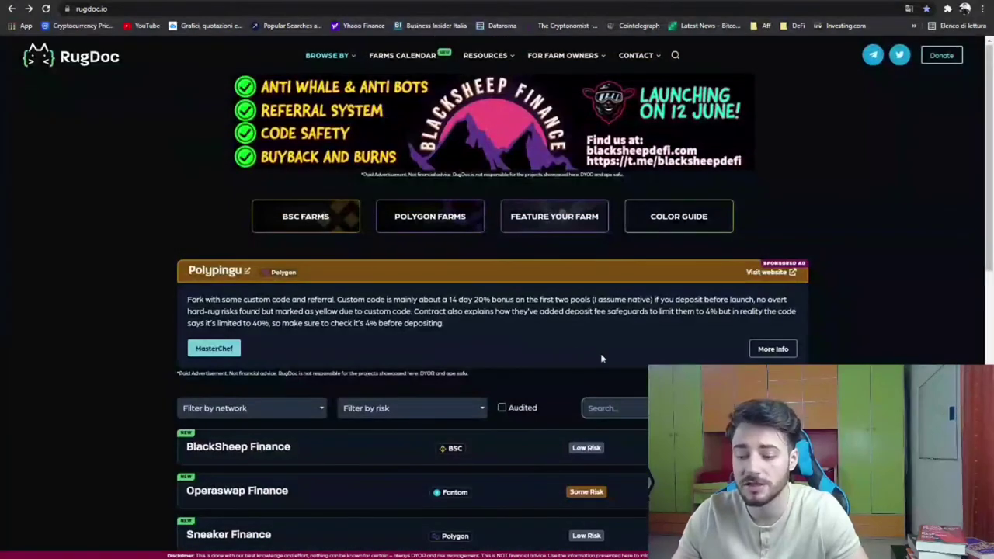
scroll(406, 377, down, 2)
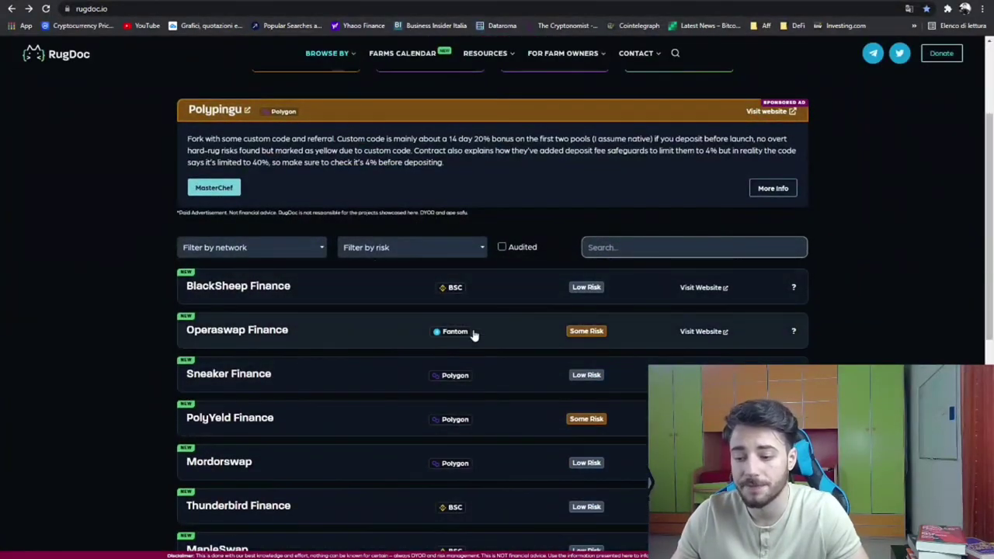
scroll(510, 357, up, 2)
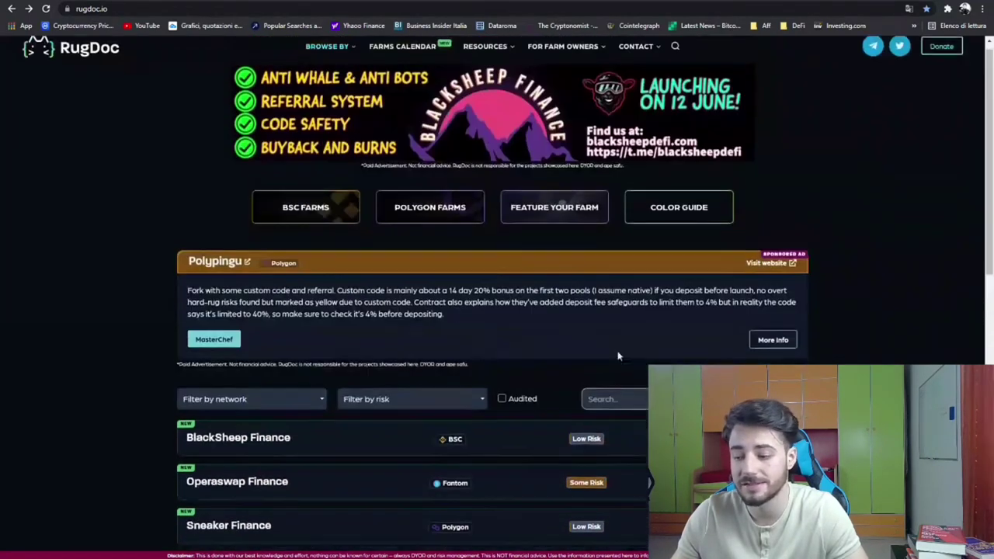
click(613, 408)
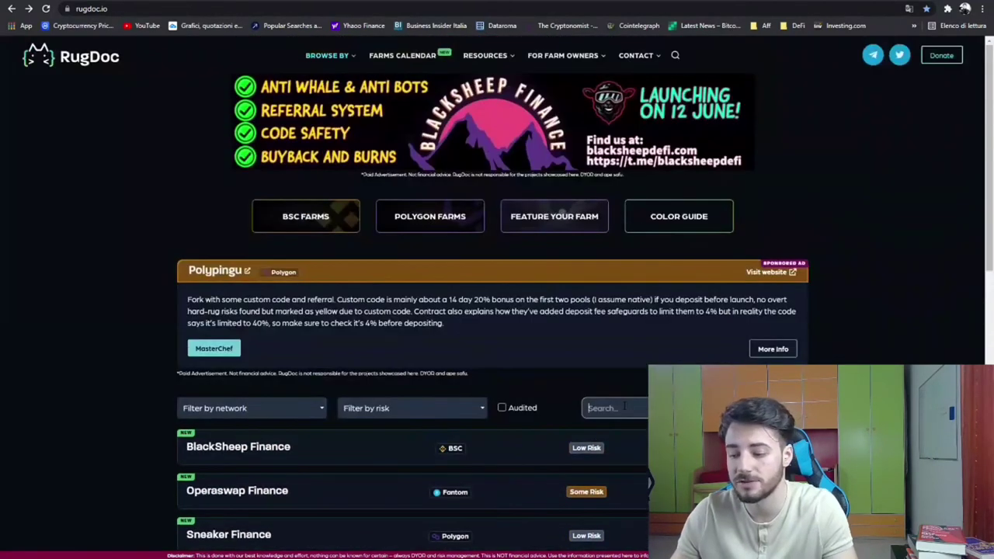
text(pancake)
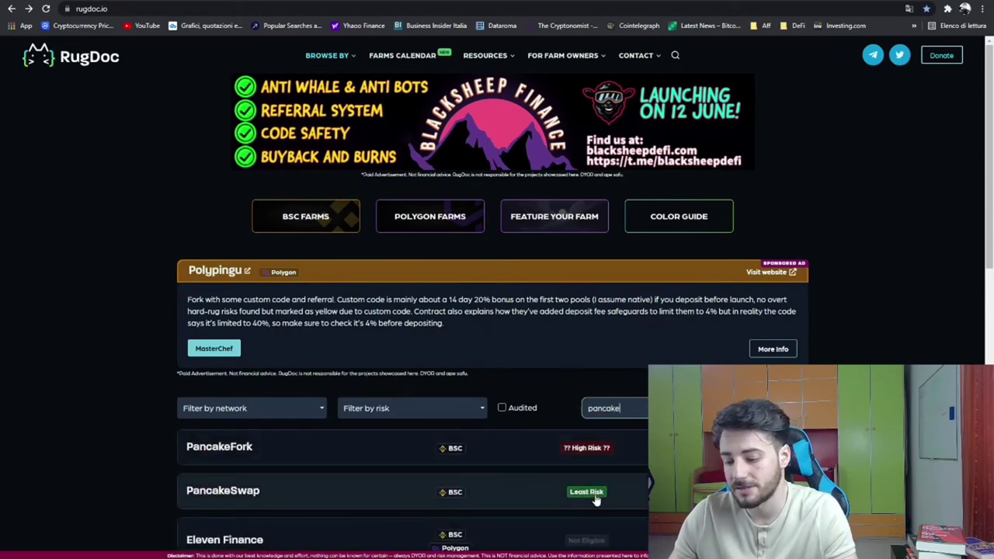
scroll(594, 500, down, 1)
scroll(595, 500, down, 1)
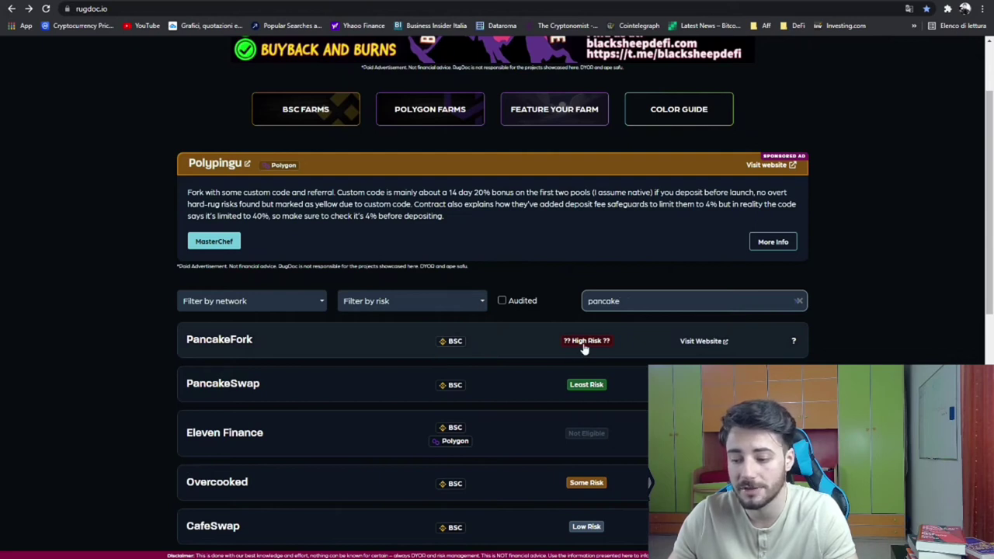
View the available risk filter options without applying any, and look through more of the matching farms' risk ratings
click(465, 306)
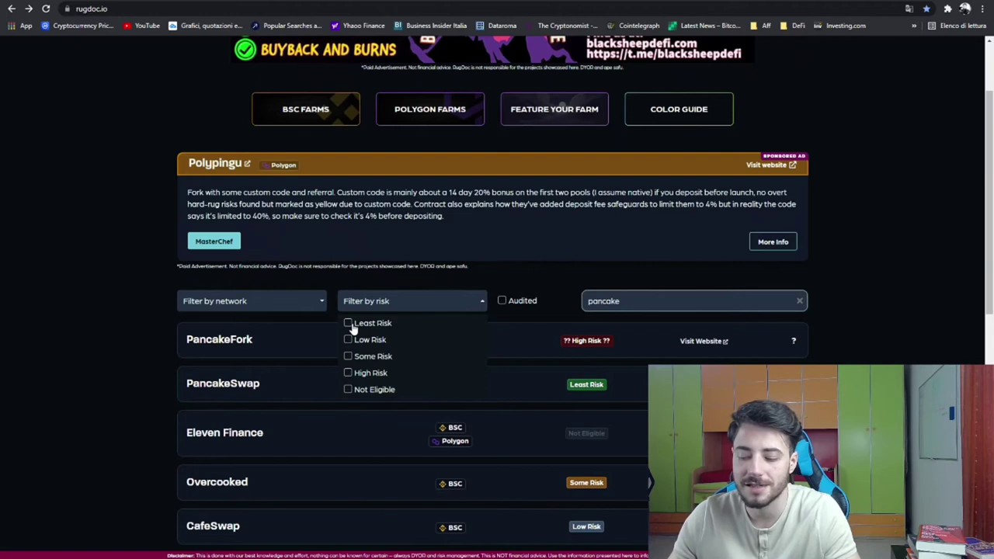
click(86, 333)
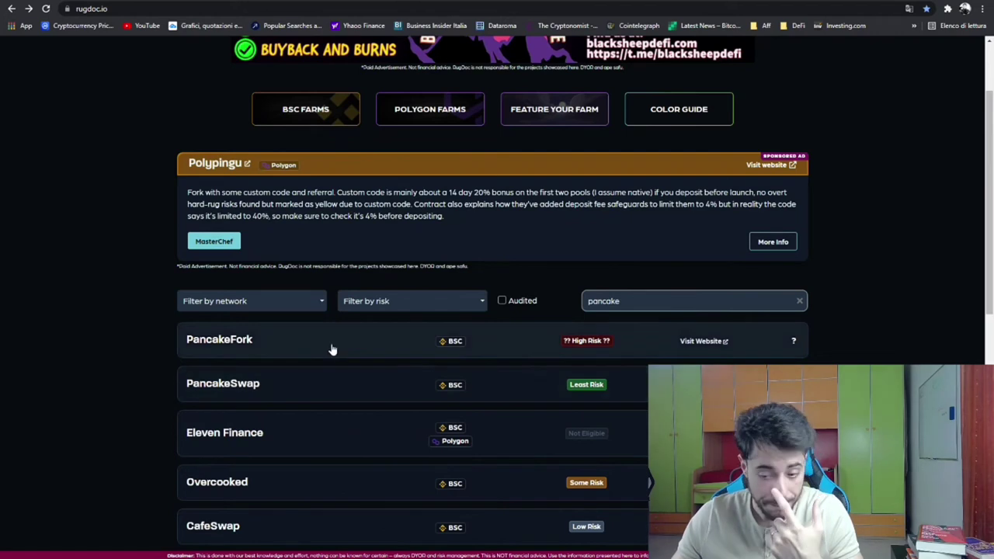
scroll(613, 404, down, 5)
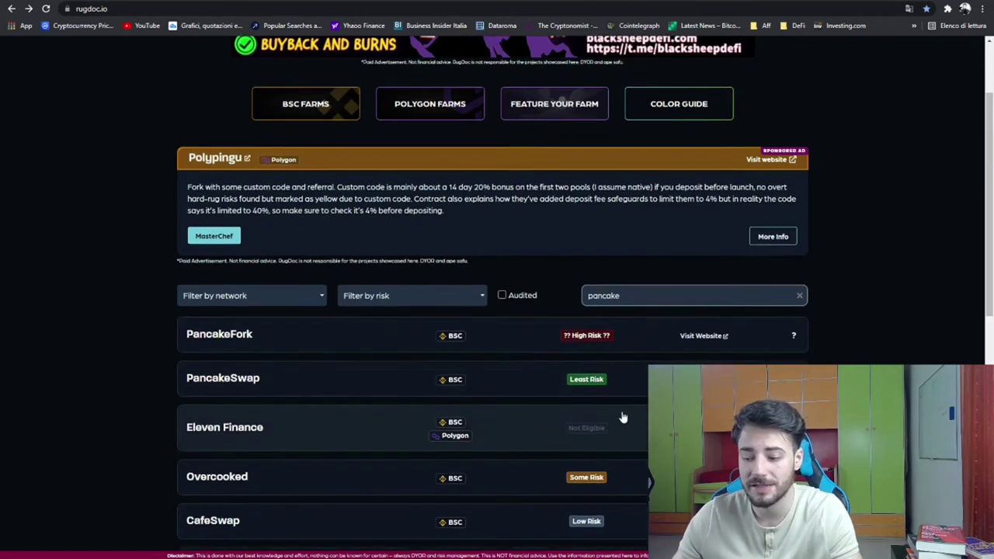
scroll(635, 392, up, 1)
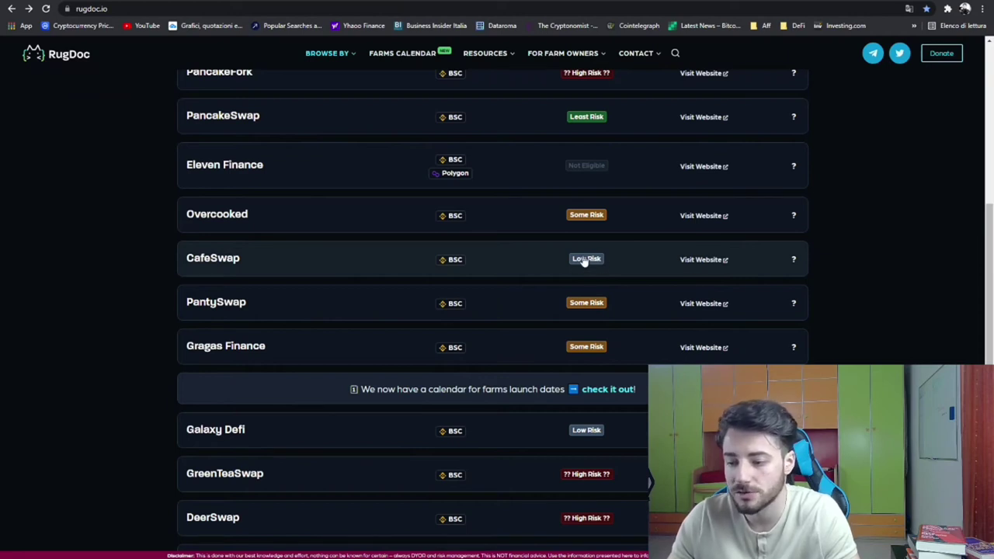
Open the CafeSwap entry and visit its website, viewing the DEX exchange page and opening the Farms page
click(456, 268)
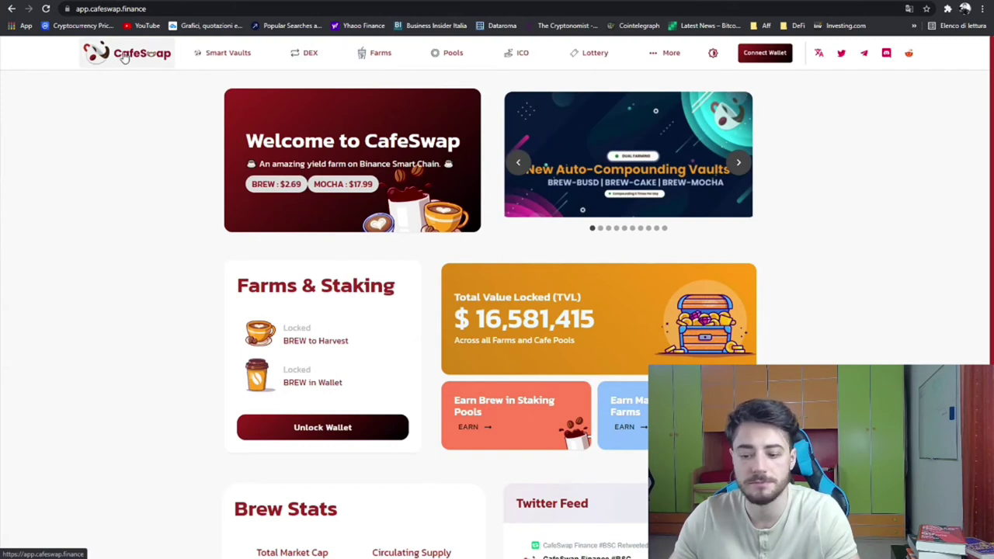
click(298, 58)
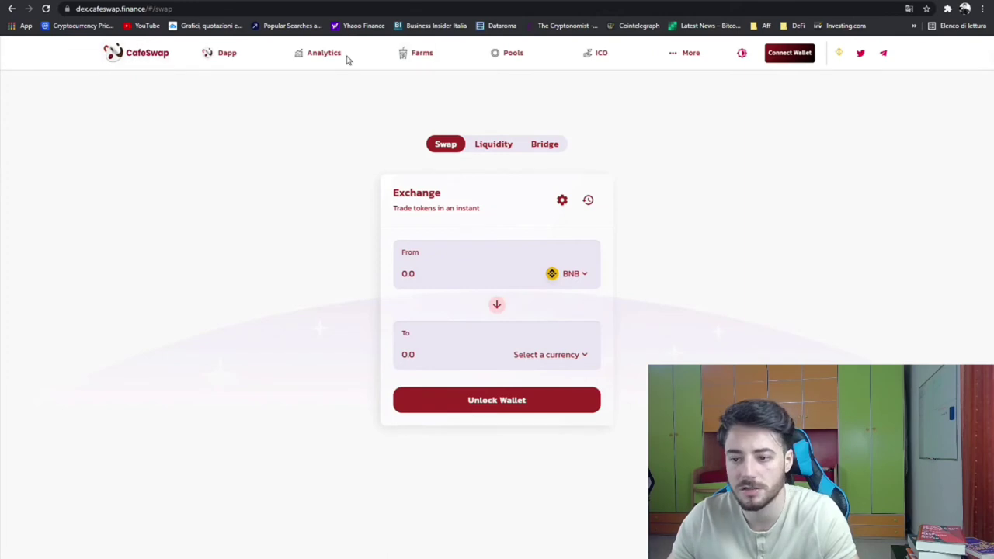
click(410, 62)
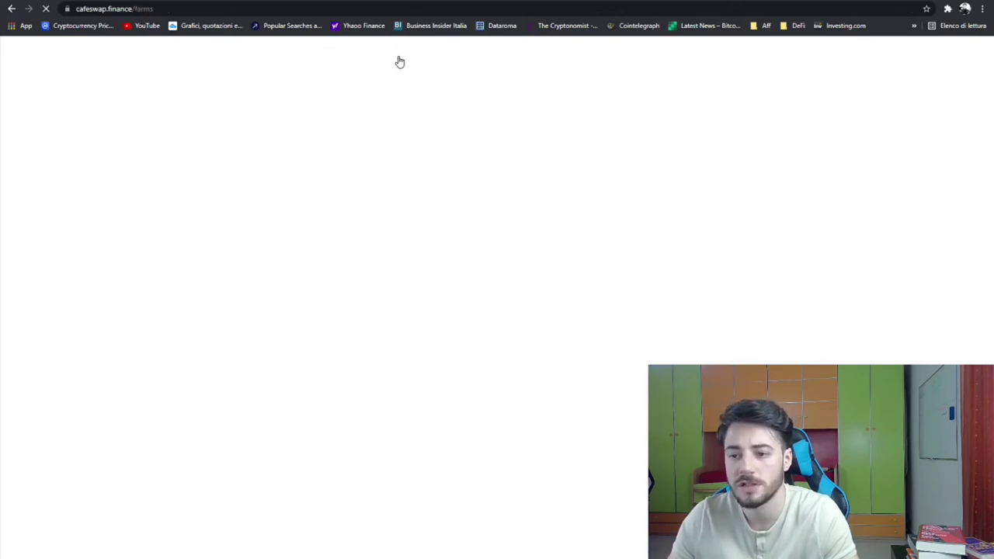
Look through CafeSwap's active farms, expanding and collapsing the BREW-BNB CAFE LP farm's details
scroll(364, 369, down, 1)
scroll(283, 364, down, 1)
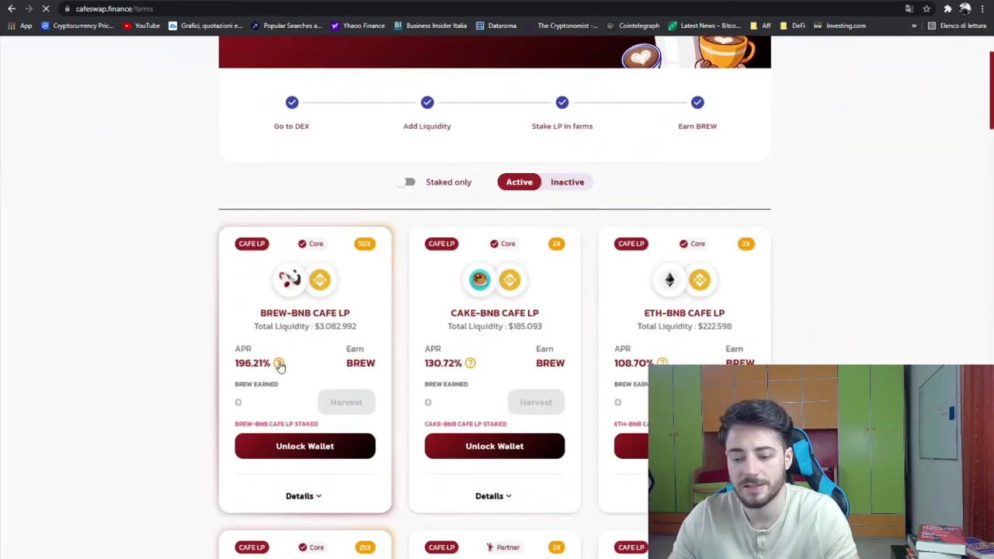
scroll(280, 365, down, 1)
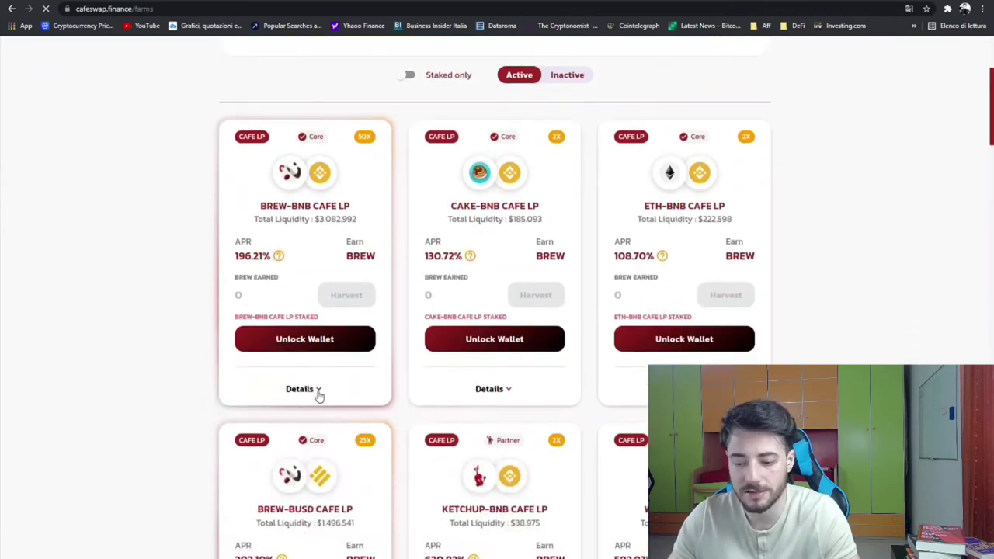
click(318, 392)
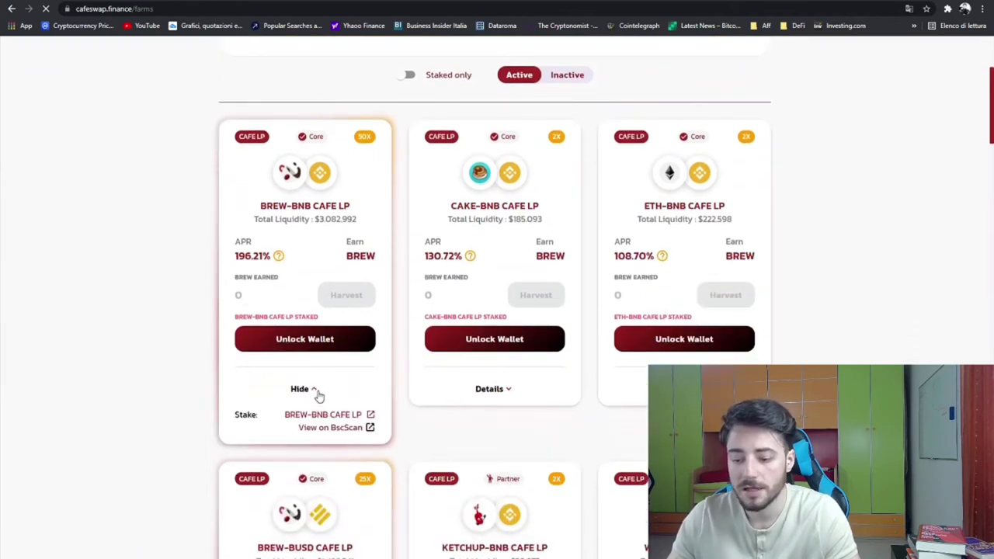
click(314, 392)
scroll(339, 281, up, 1)
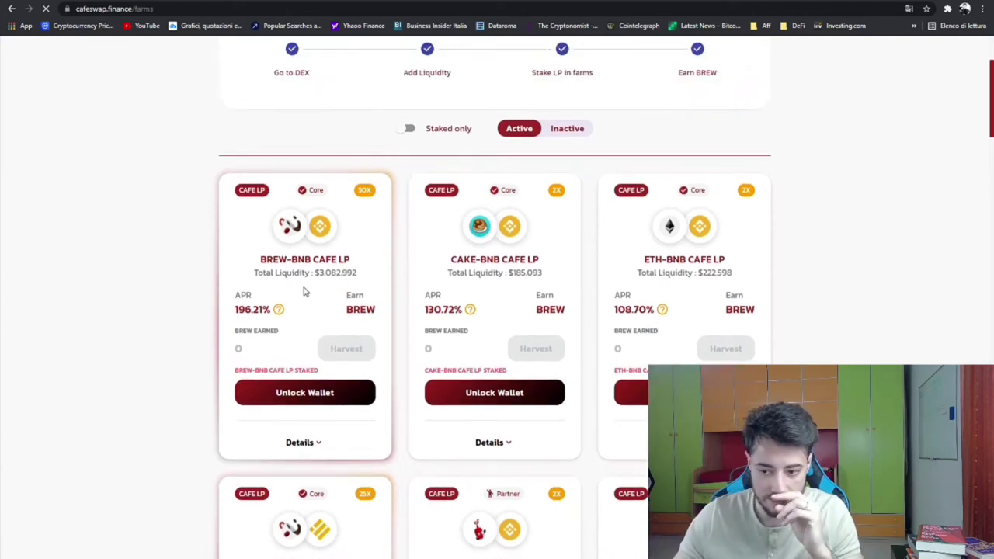
drag(262, 257, 298, 261)
click(284, 272)
click(399, 280)
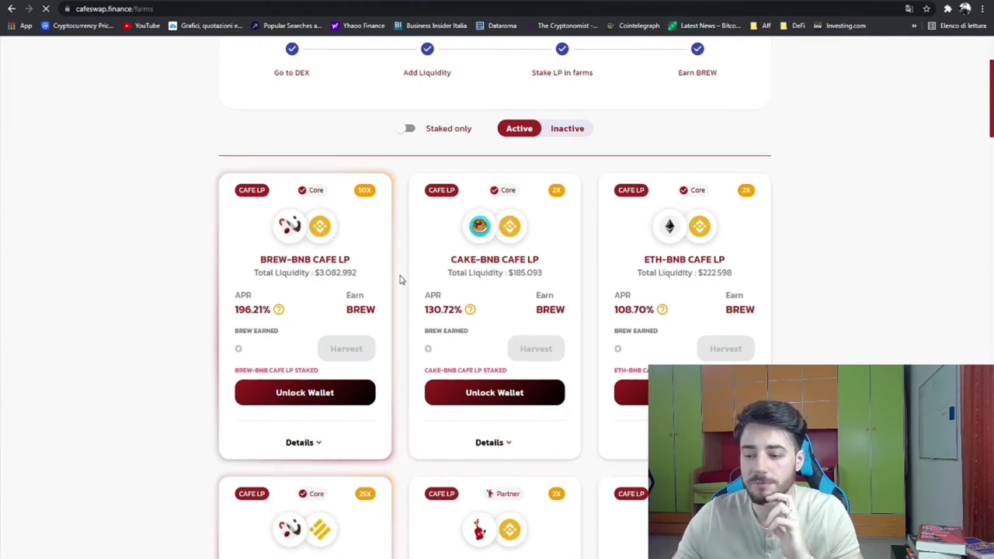
scroll(417, 274, down, 2)
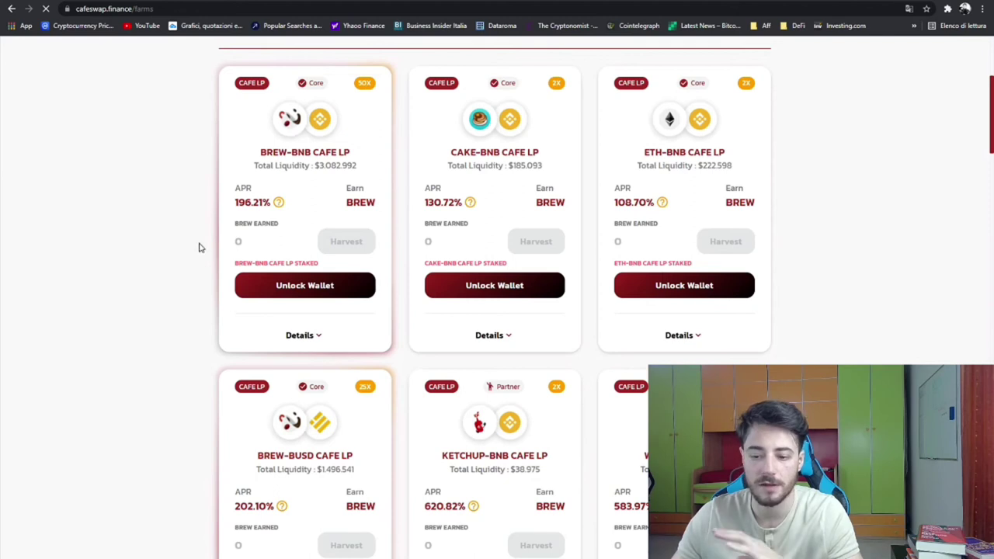
Open CafeSwap's DEX and set up the Add Liquidity form with BREW as the second token alongside BNB
scroll(206, 240, up, 5)
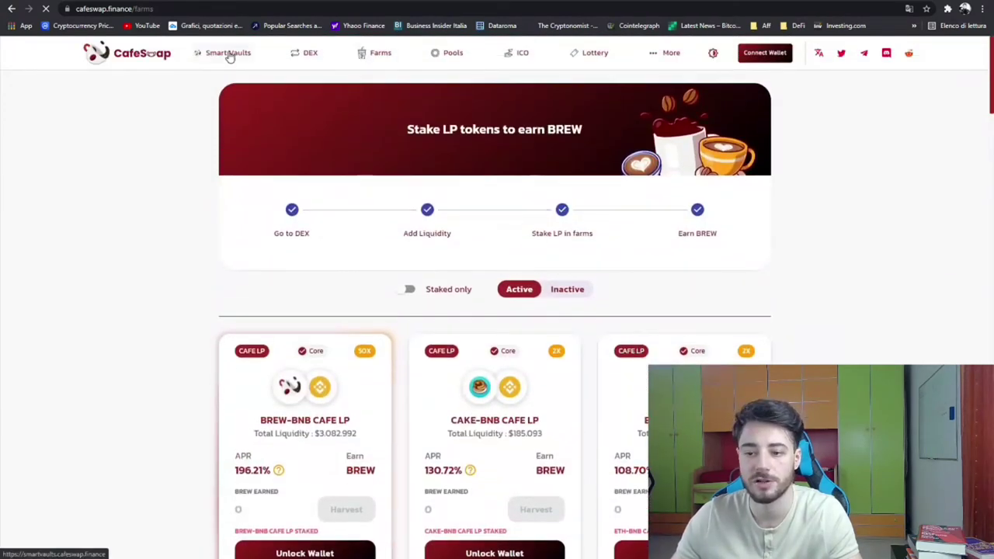
click(303, 60)
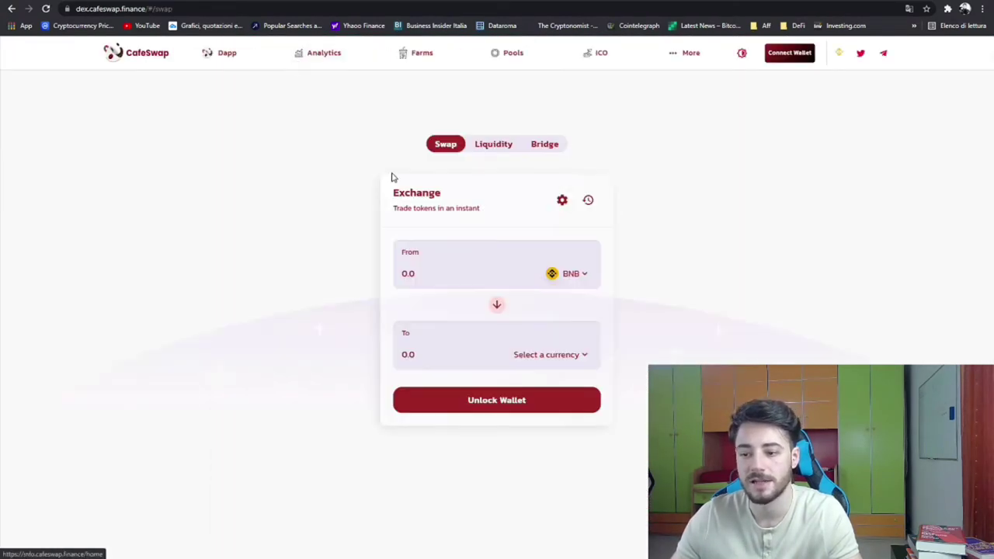
click(488, 148)
click(425, 239)
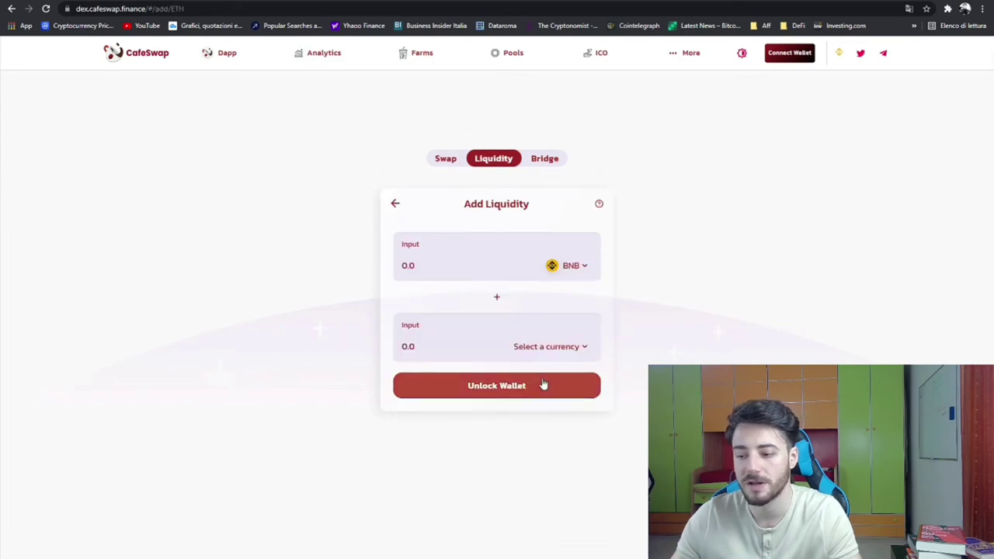
click(561, 347)
text(brew)
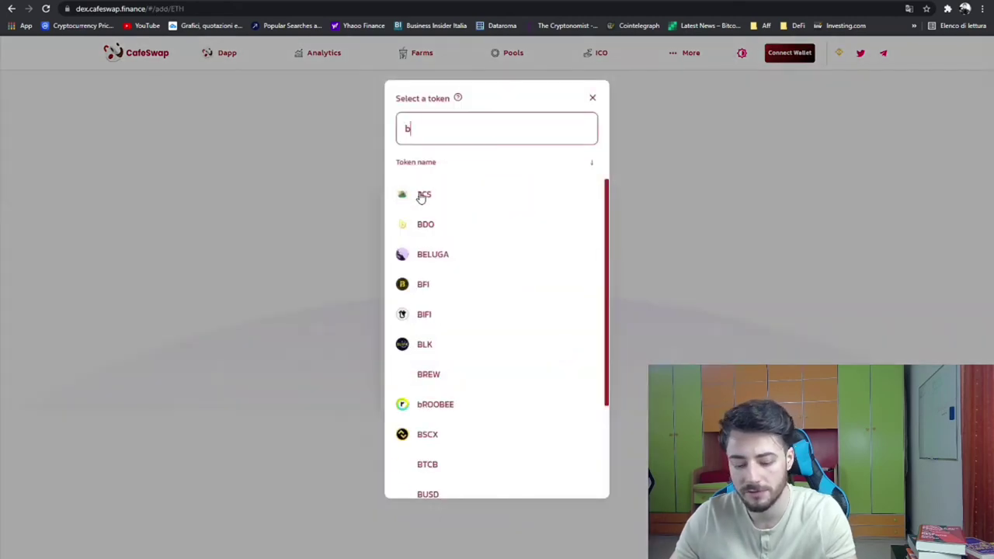
click(441, 195)
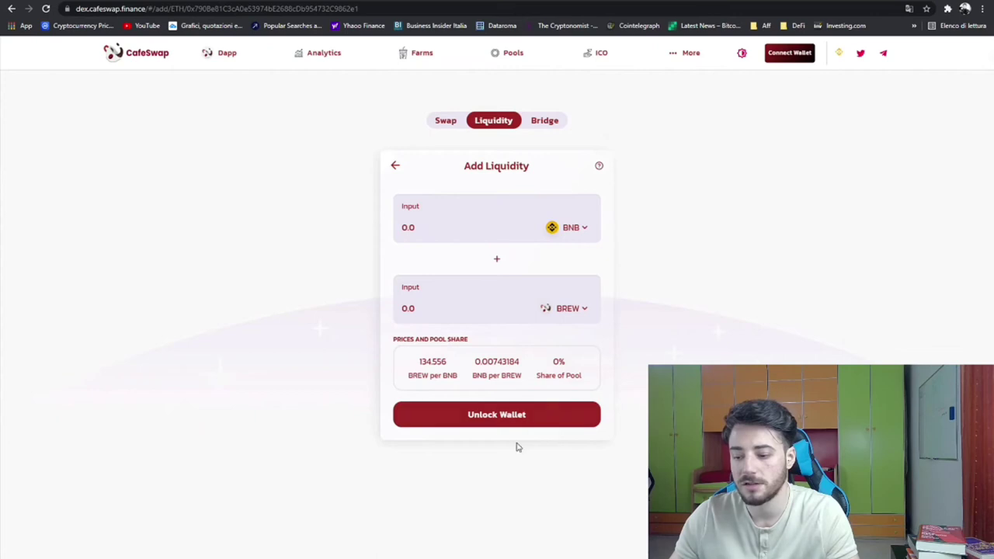
Go back to CafeSwap's Farms page and examine the BREW-BNB CAFE LP farm's ROI breakdown, closing it when done
click(402, 54)
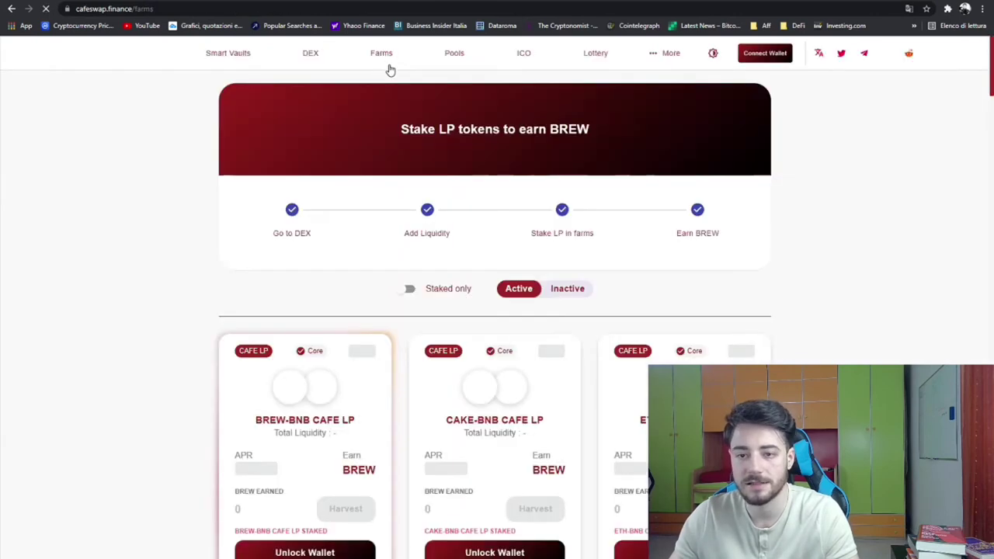
scroll(352, 288, down, 3)
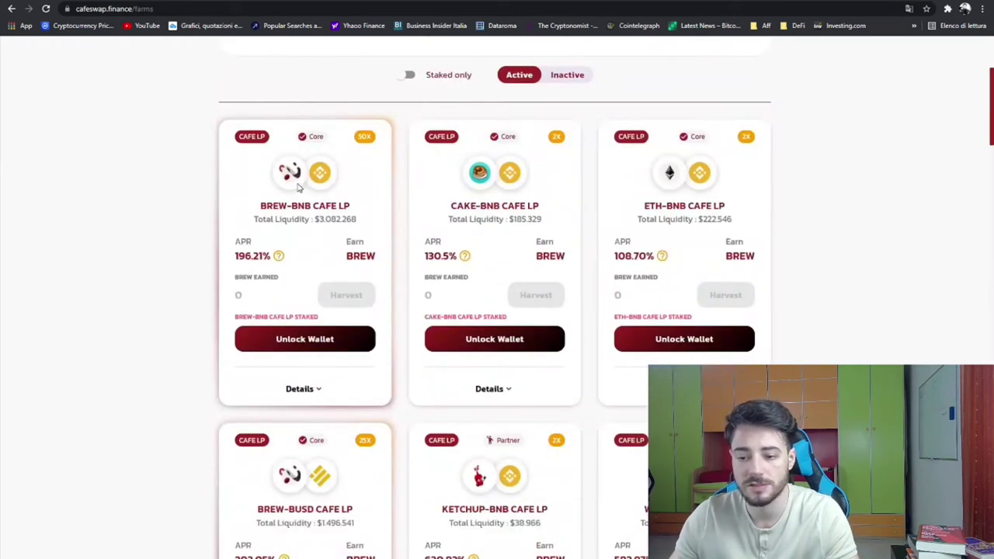
click(279, 256)
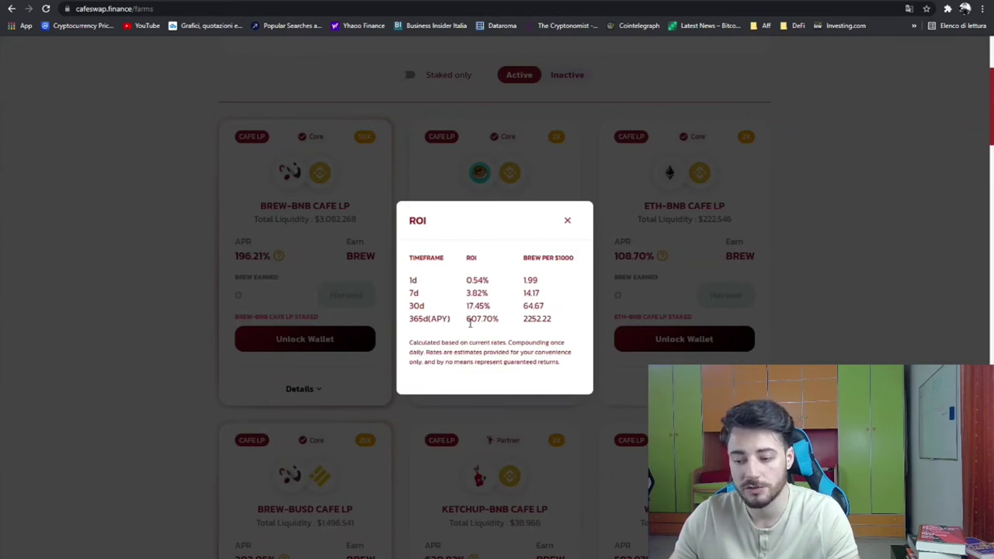
click(567, 221)
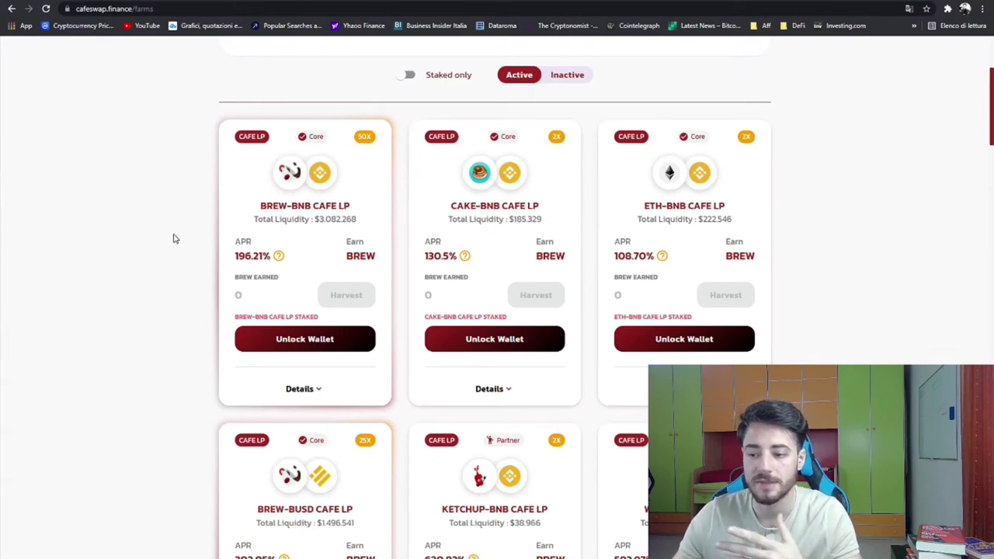
scroll(174, 239, up, 3)
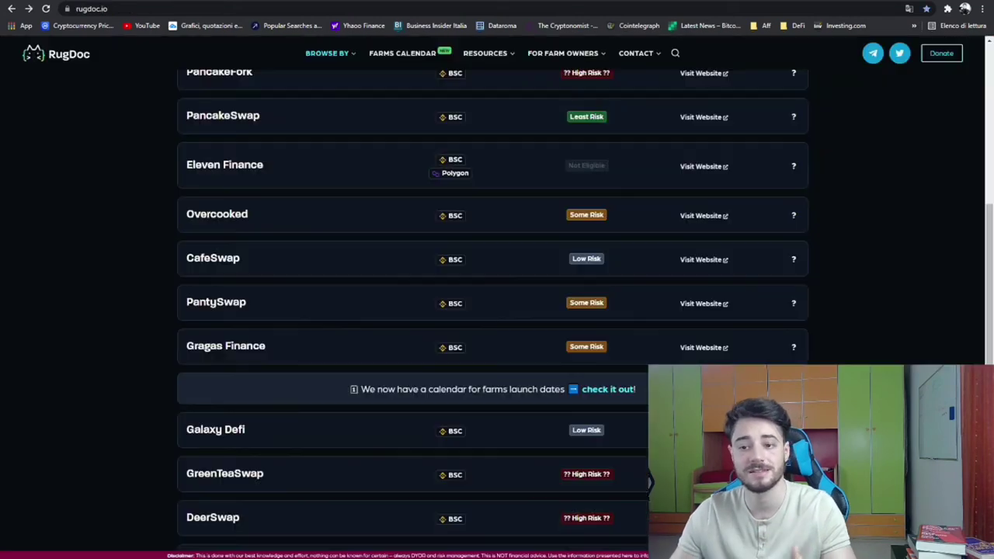
Look through the risk ratings in RugDoc's farm list, from CafeSwap down to Iron.finance and the last entries
scroll(396, 311, down, 2)
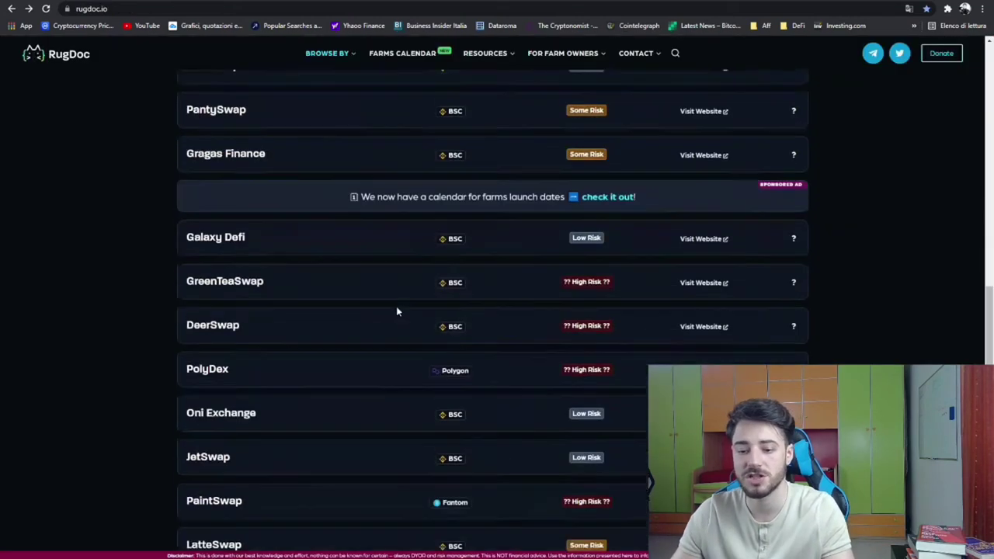
scroll(112, 264, up, 3)
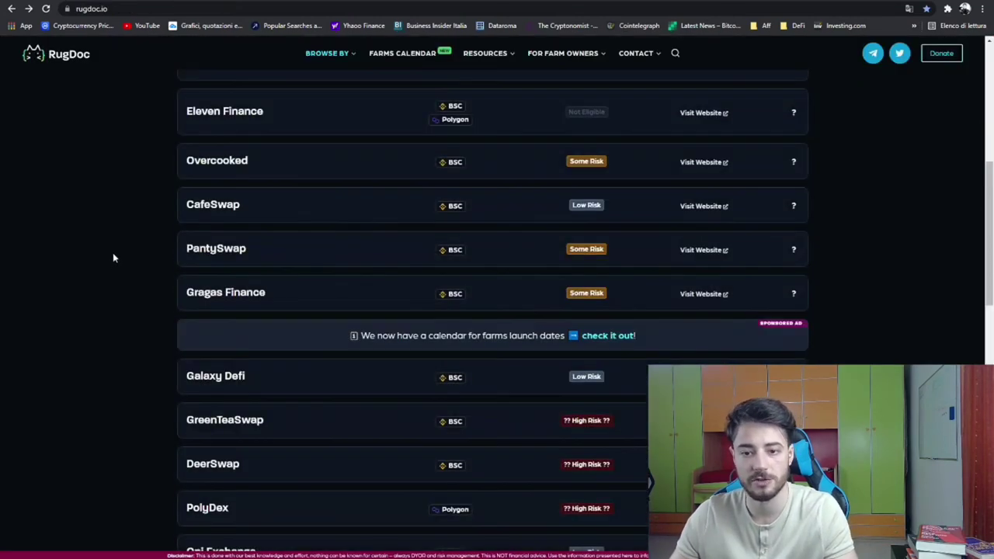
scroll(114, 243, up, 3)
scroll(267, 277, down, 8)
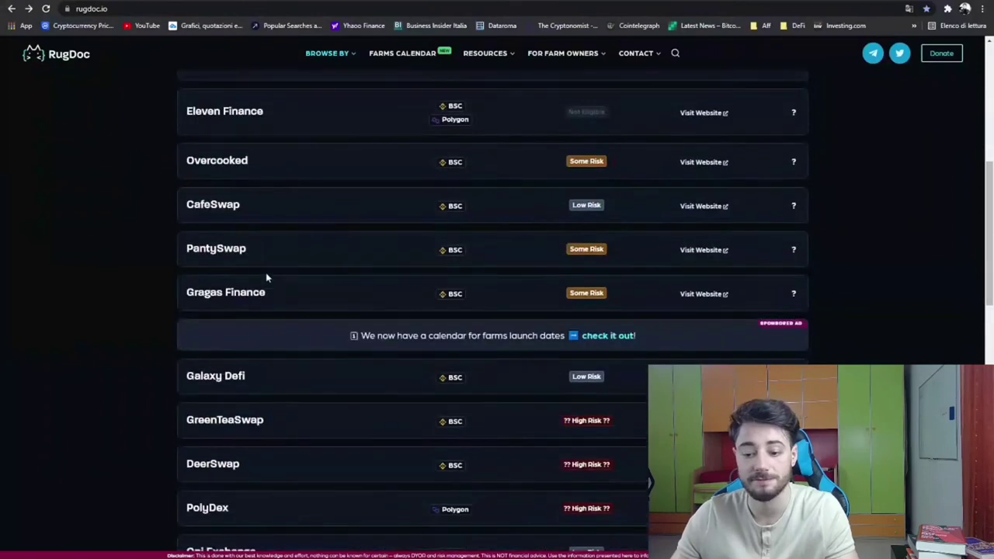
scroll(239, 273, down, 5)
scroll(241, 270, up, 1)
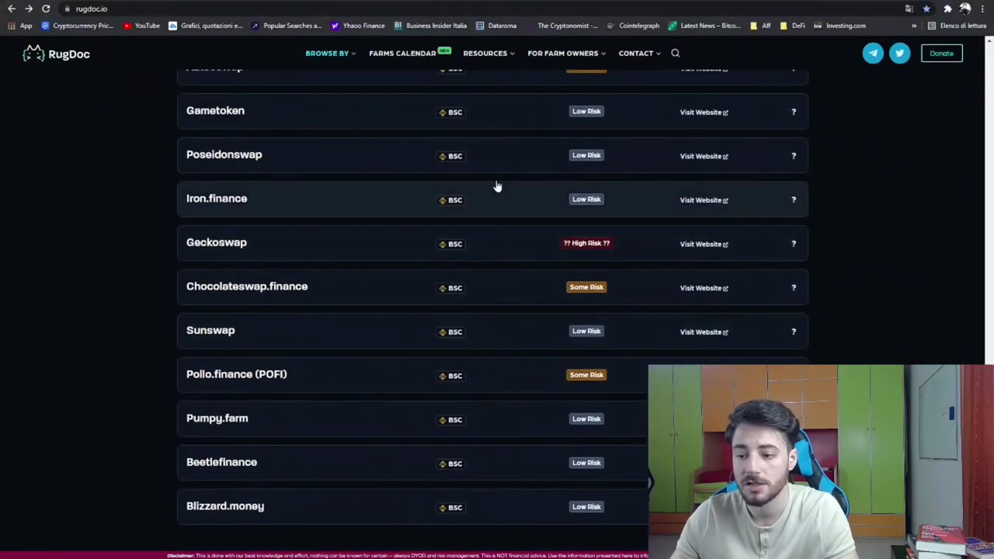
Visit the Iron.finance website from its RugDoc entry, launch the IRON app and open its Farms page
click(708, 200)
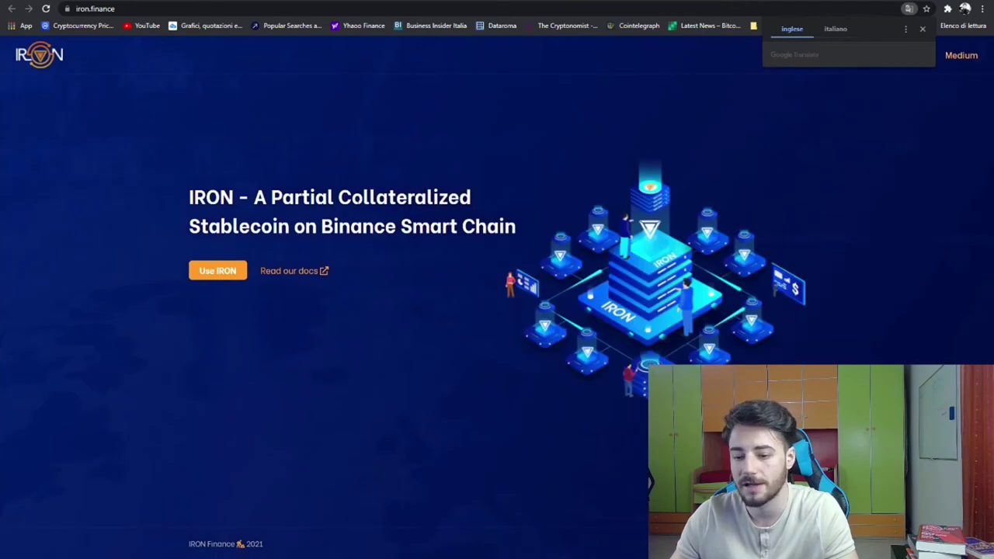
click(217, 270)
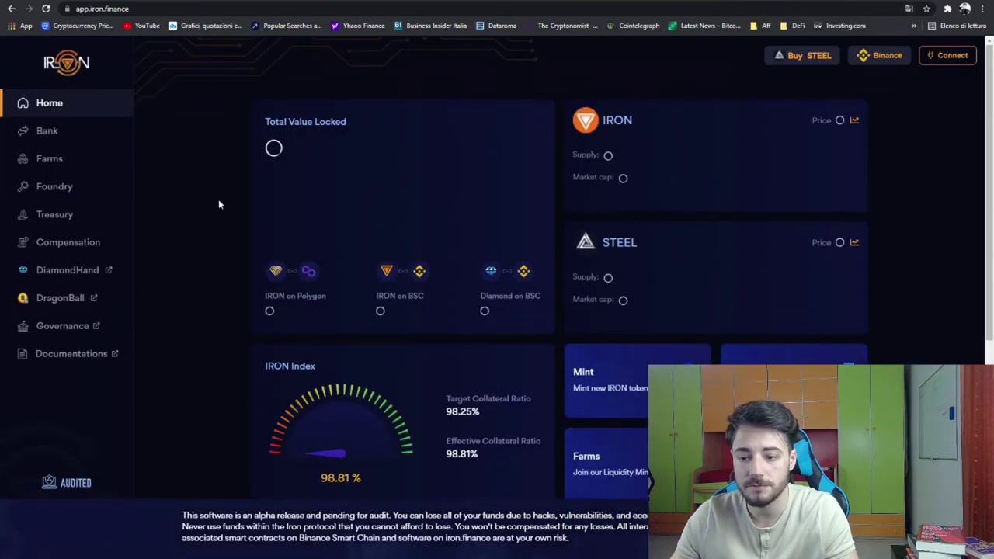
click(62, 165)
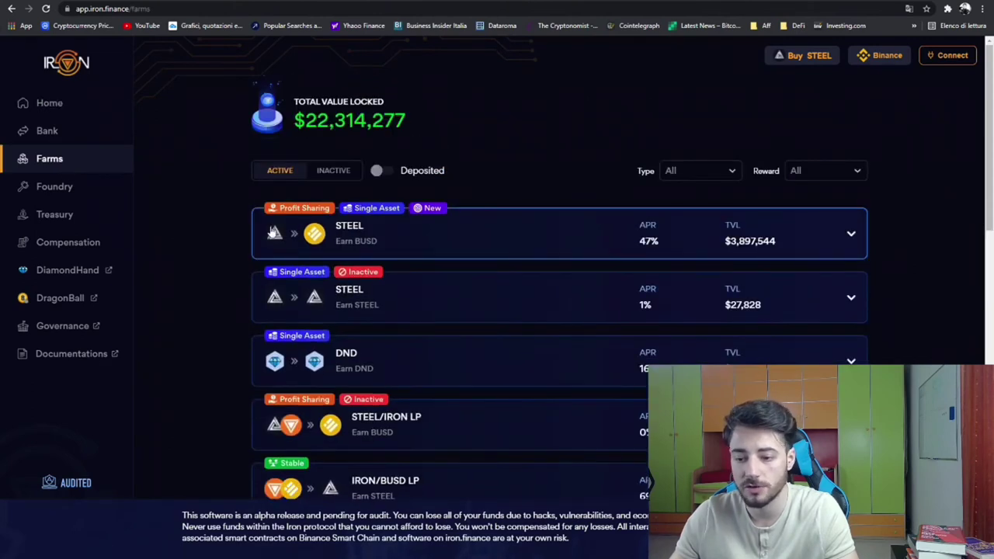
Examine the staking details of the STEEL farm that earns BUSD, collapsing them when done
scroll(350, 220, down, 1)
scroll(198, 208, up, 1)
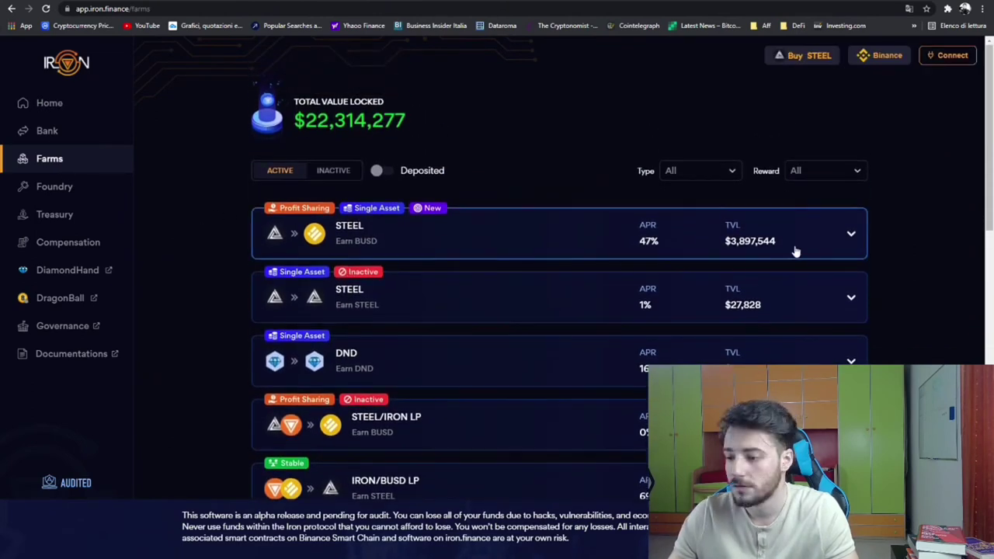
click(850, 236)
click(848, 236)
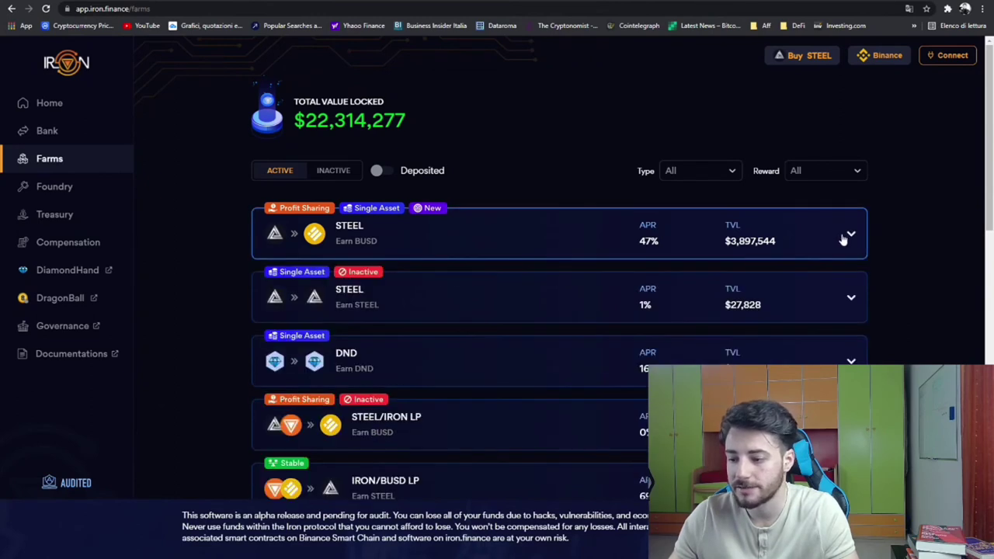
click(648, 243)
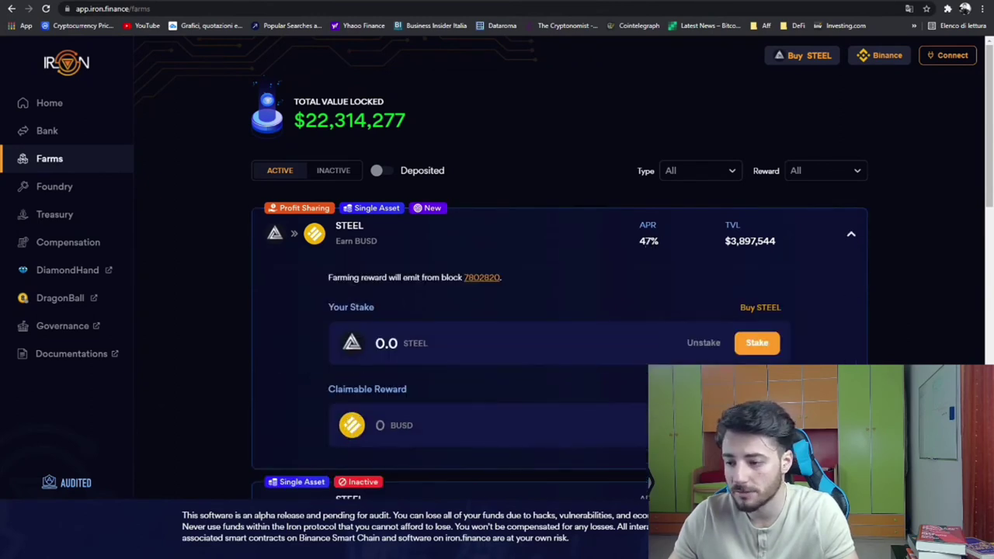
click(850, 234)
Look through the remaining IRON farms and visit the app's Bank and Foundry sections
scroll(299, 233, down, 4)
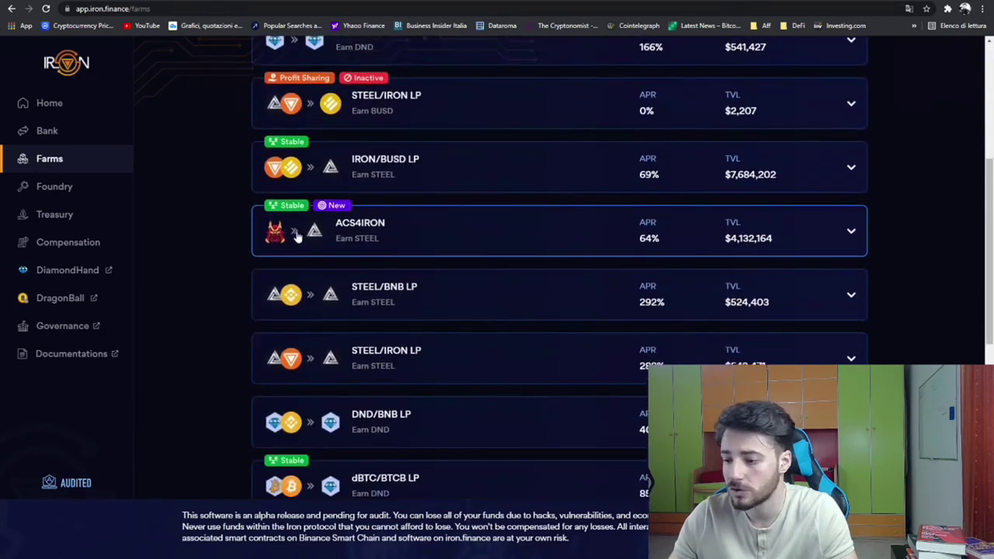
scroll(300, 233, up, 4)
click(48, 132)
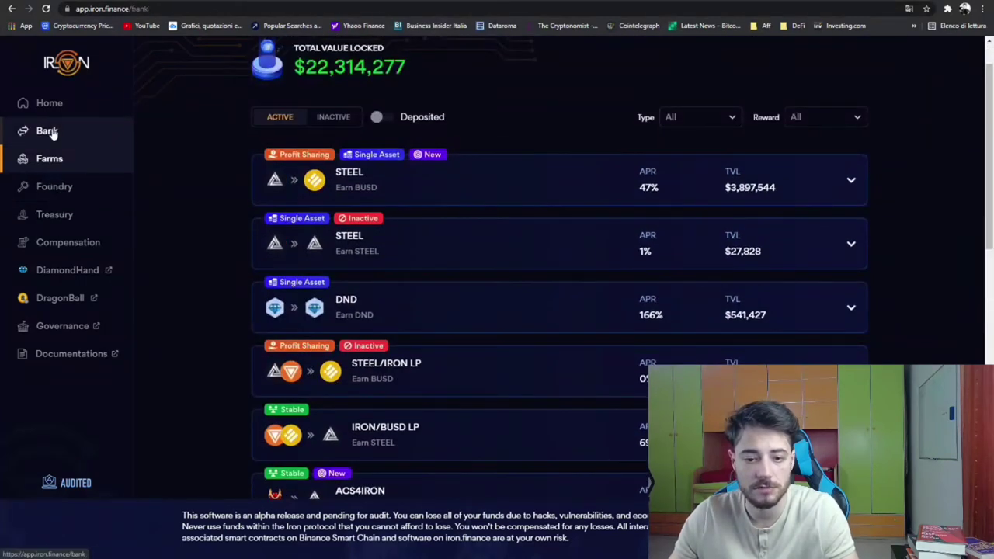
click(49, 159)
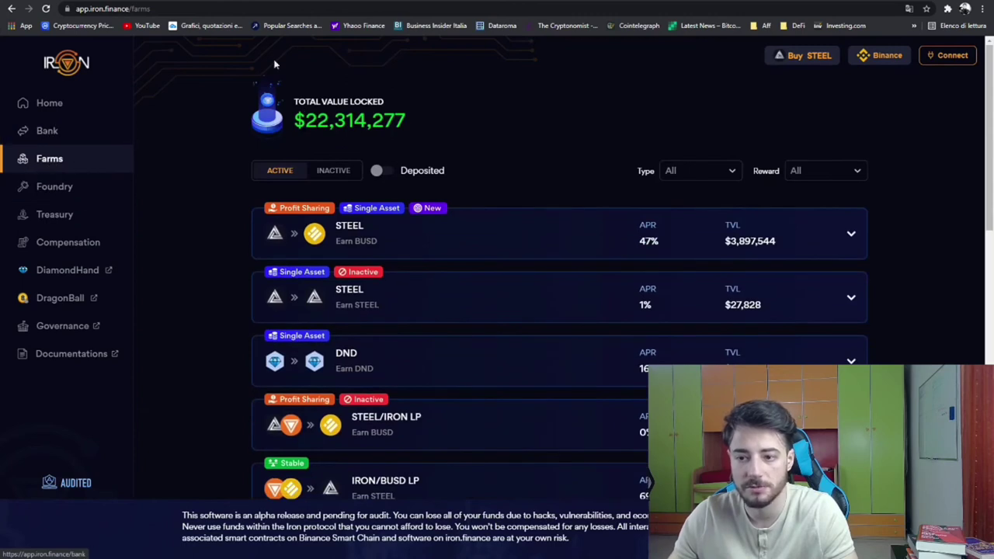
click(55, 188)
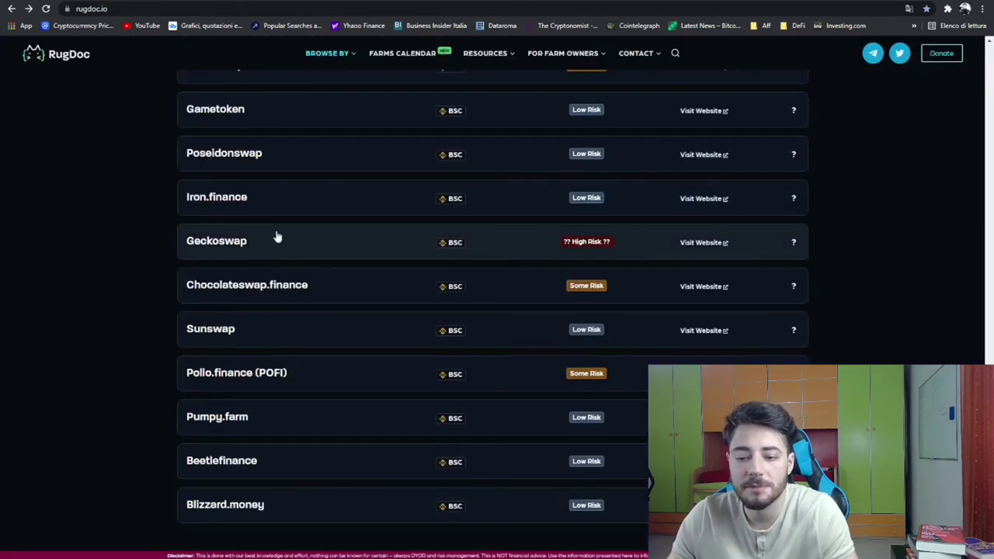
Check the last farms' risk ratings on RugDoc and return to the beginning of the page
scroll(275, 249, down, 1)
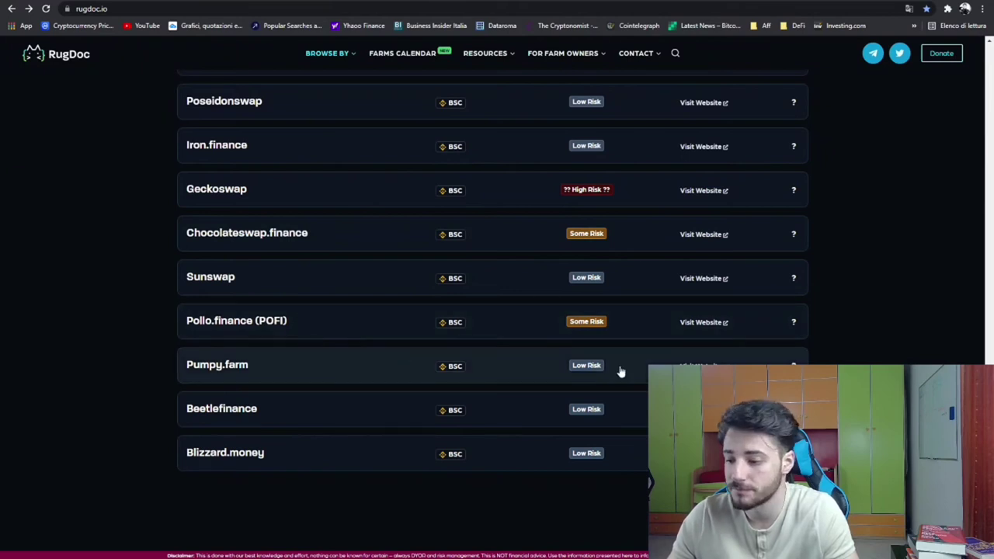
scroll(605, 375, up, 9)
scroll(151, 268, up, 8)
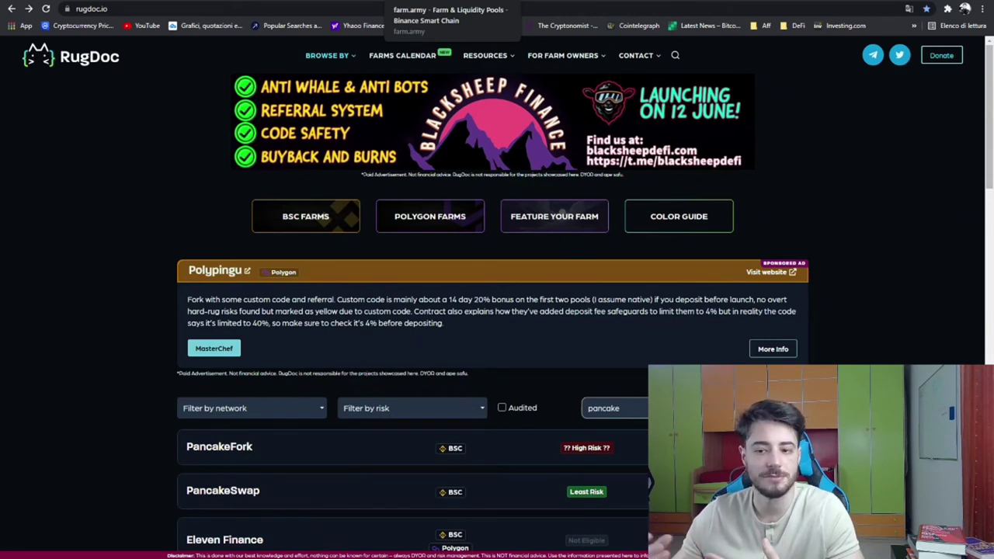
Switch to the farm.army website and paste the wallet address for tracking farming and pool performance
key(ctrl+Tab)
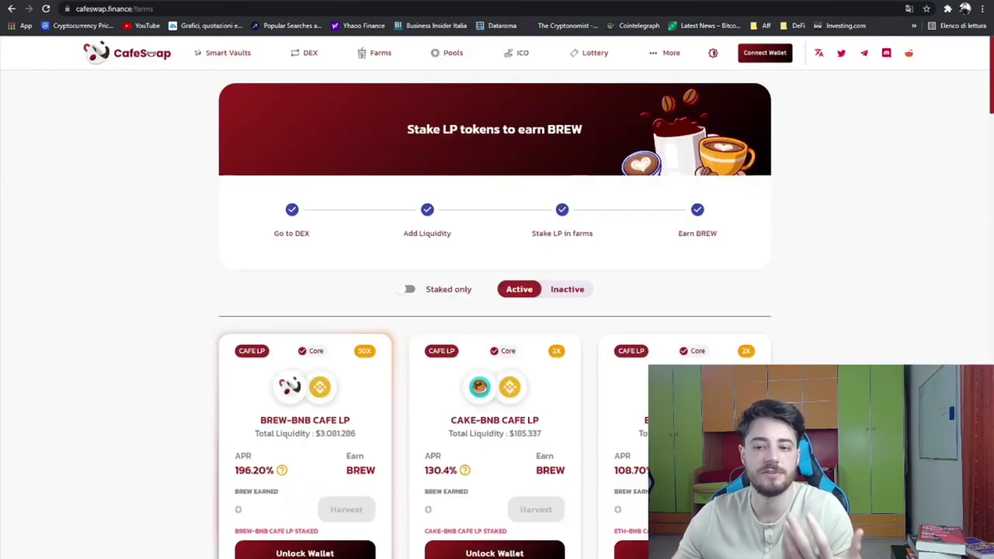
key(ctrl+Tab)
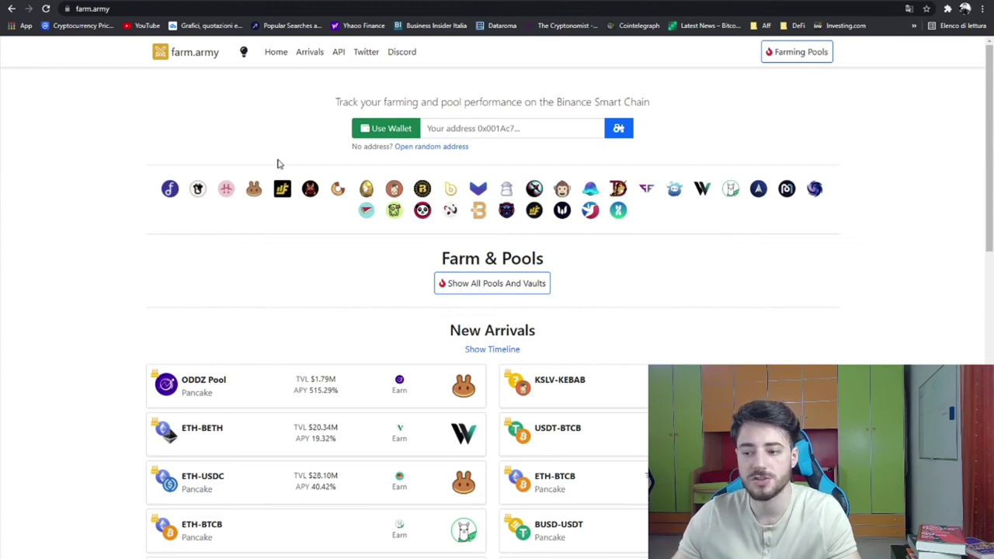
click(482, 129)
key(ctrl+v)
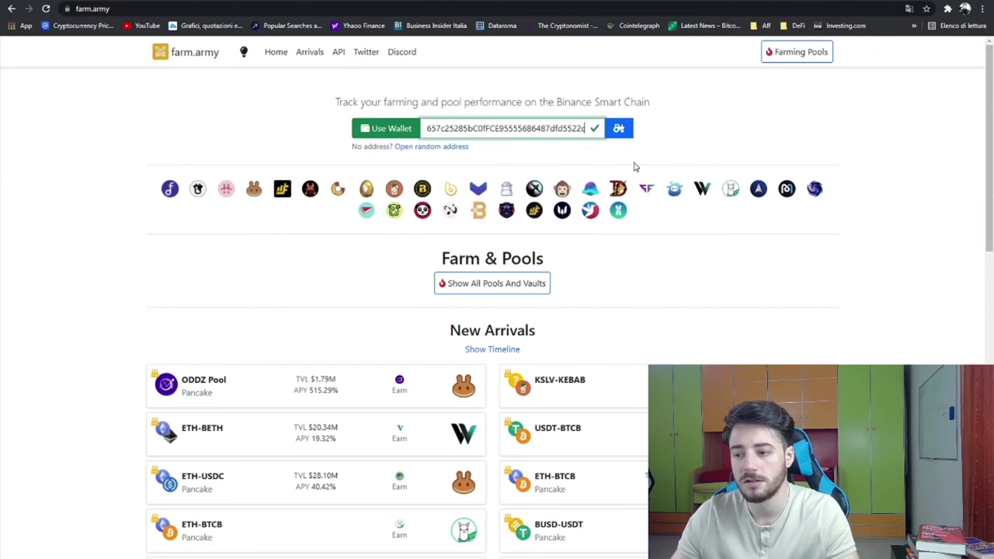
Load the farm and pool positions of the entered wallet address and return to the home page
key(Return)
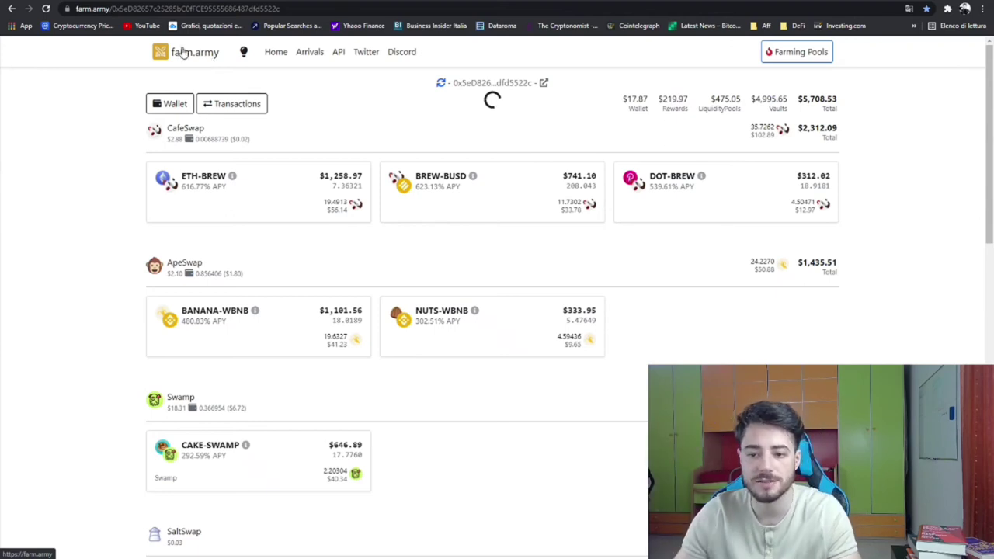
click(181, 52)
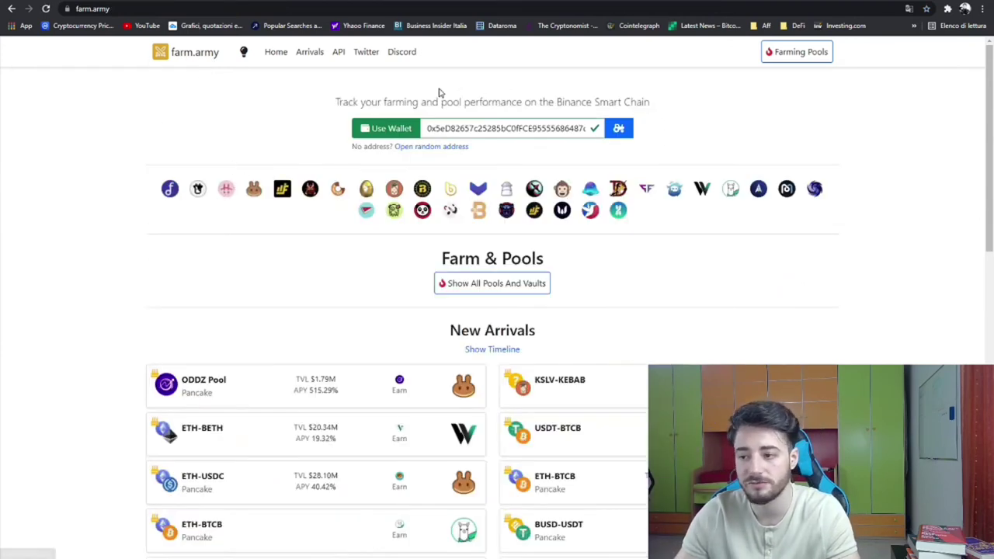
Open the list of all farming pools and look through the supported platforms and their pools
click(796, 52)
scroll(215, 187, down, 5)
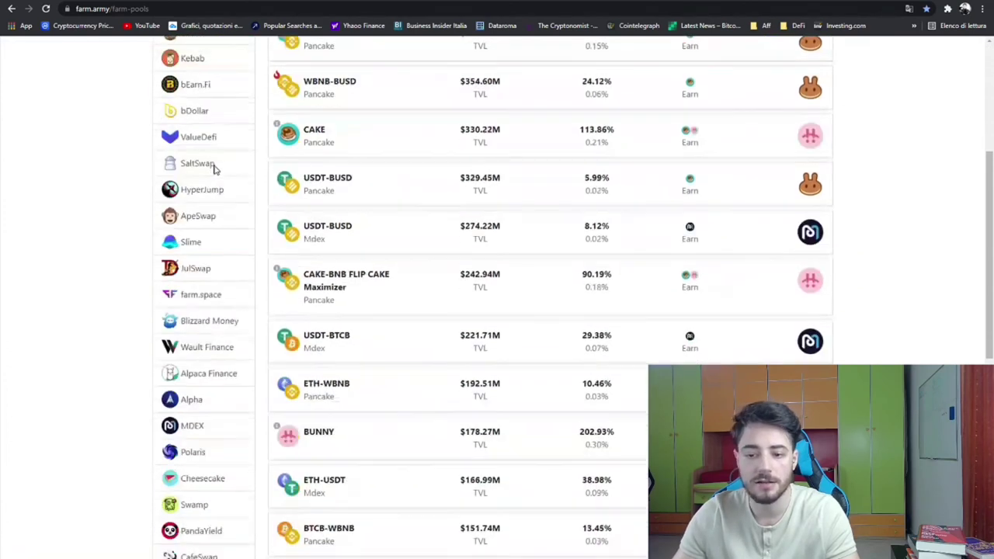
scroll(214, 201, down, 3)
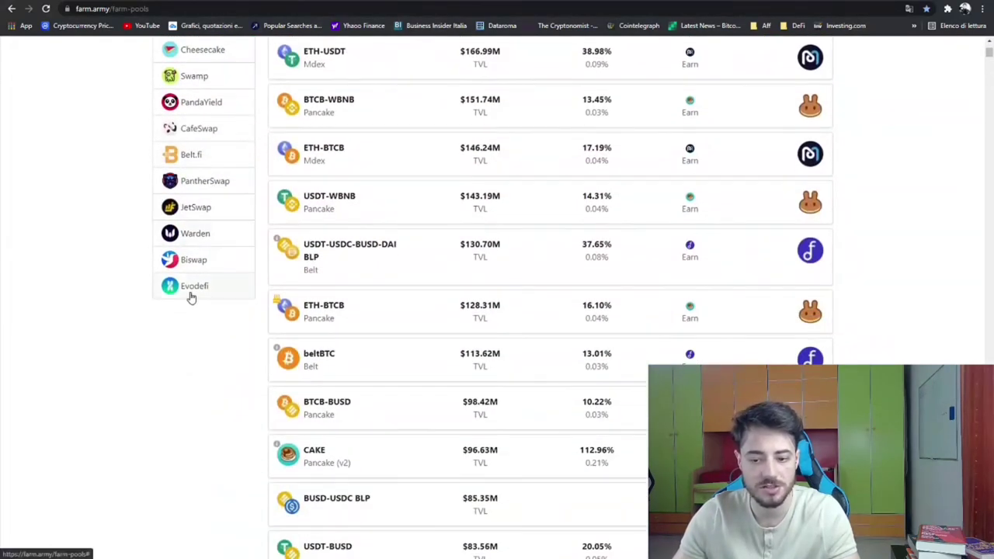
scroll(193, 292, up, 1)
scroll(194, 286, up, 5)
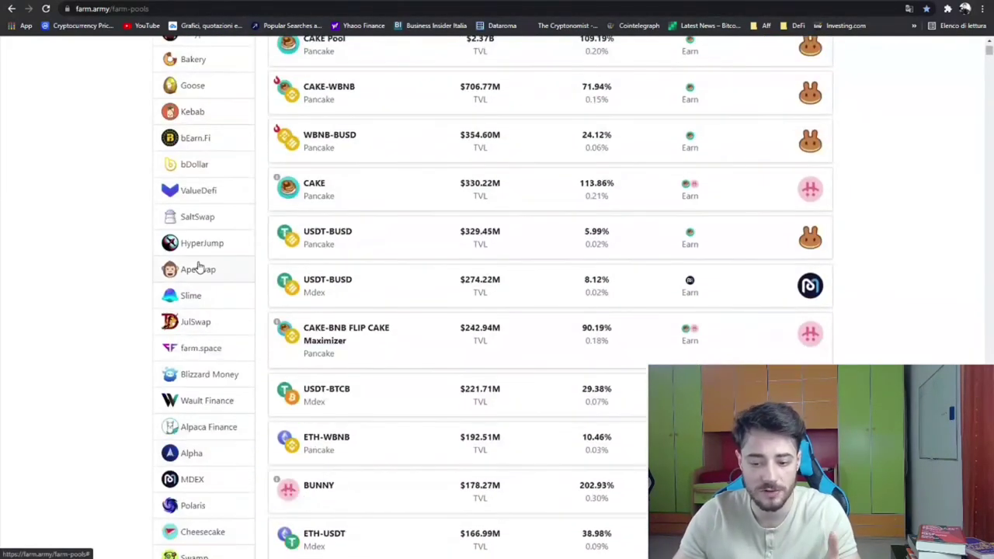
scroll(223, 365, down, 1)
scroll(210, 350, up, 4)
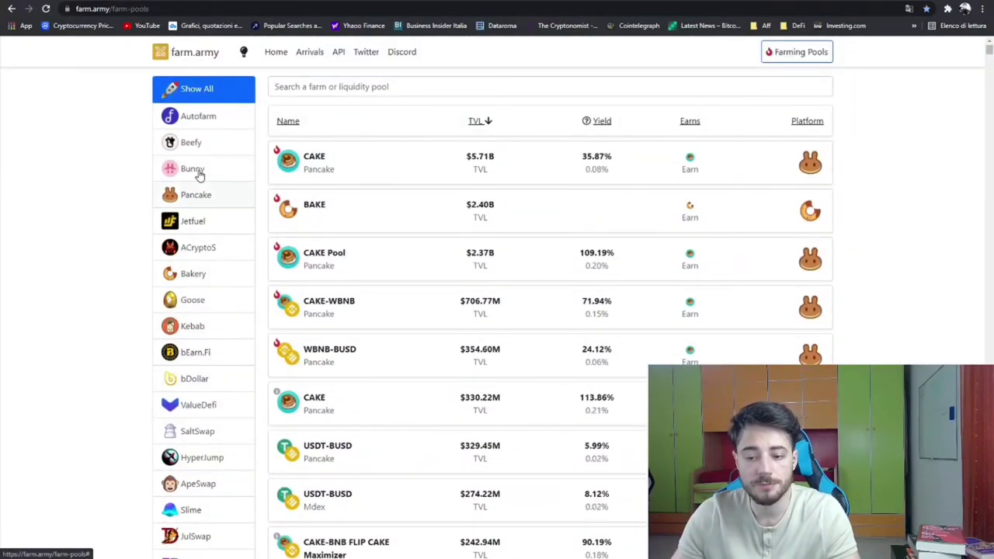
scroll(189, 224, down, 1)
scroll(182, 272, down, 8)
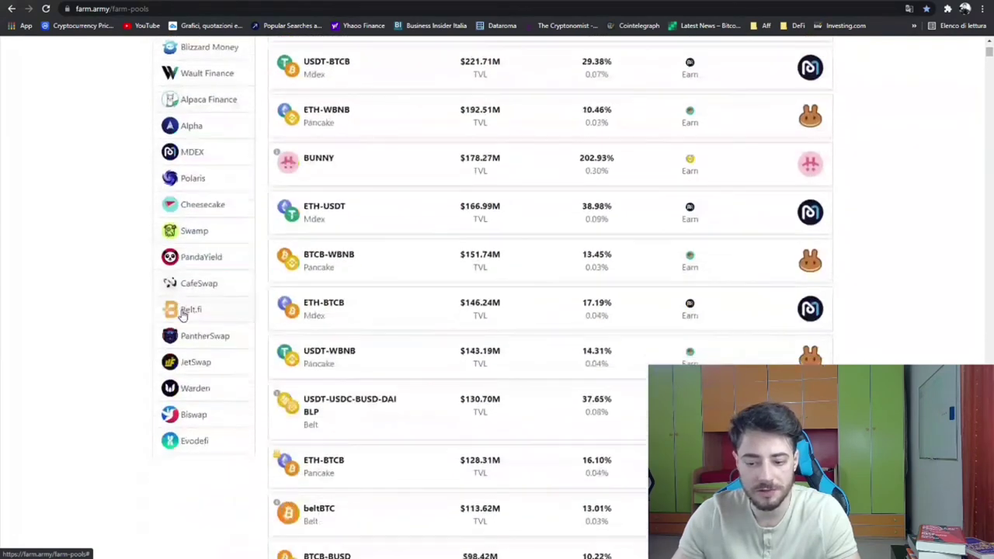
scroll(185, 326, up, 6)
scroll(185, 326, up, 3)
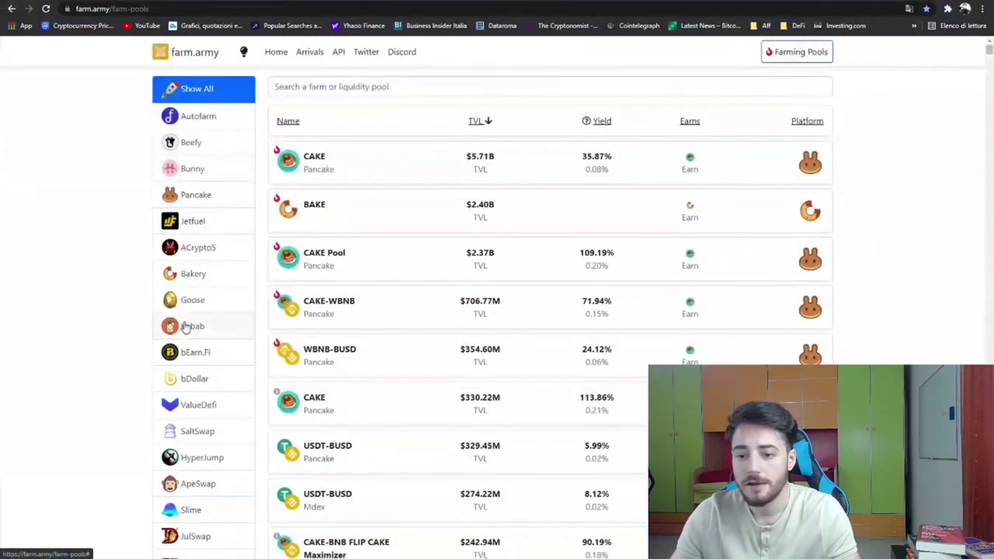
Return to the home page, load the saved wallet address again and review its farm positions on each platform
click(189, 52)
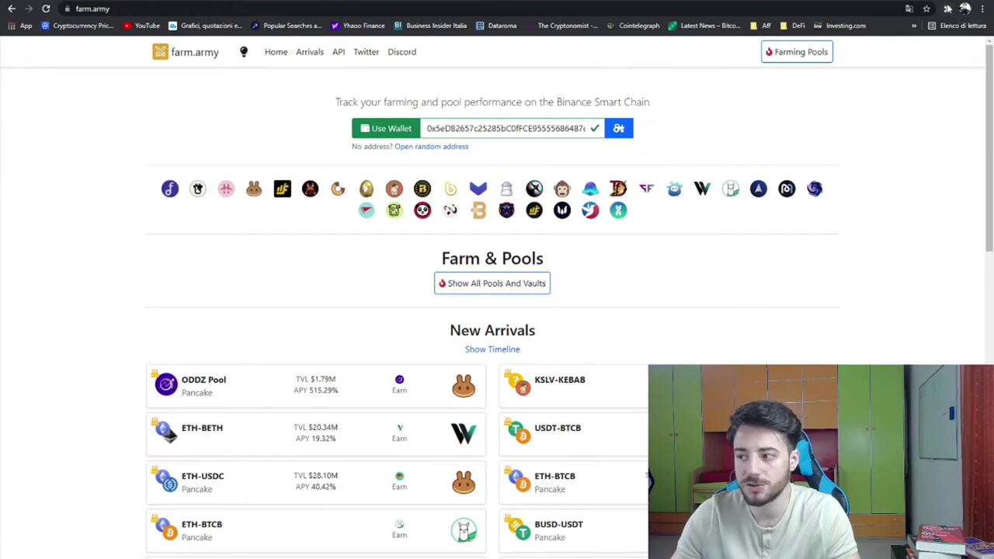
click(621, 129)
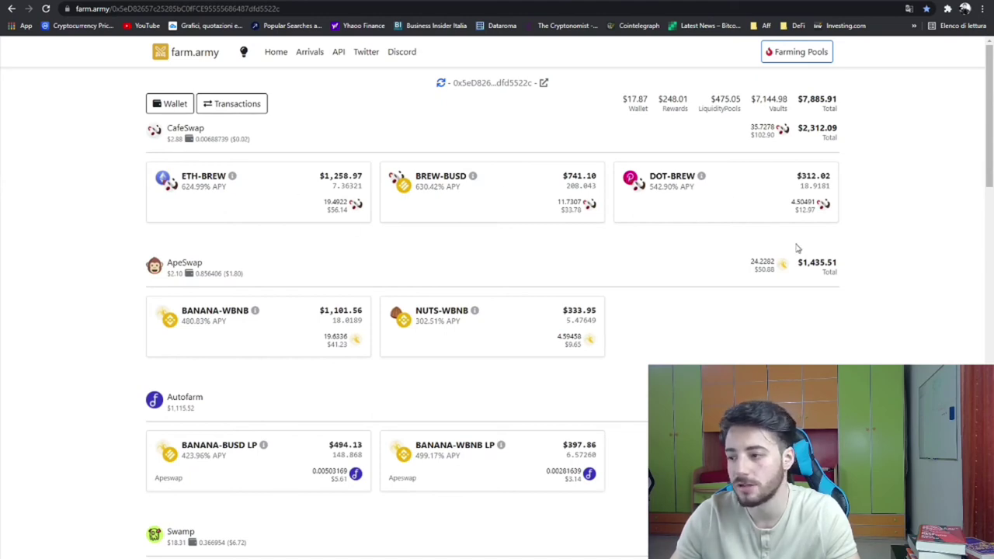
scroll(372, 299, down, 3)
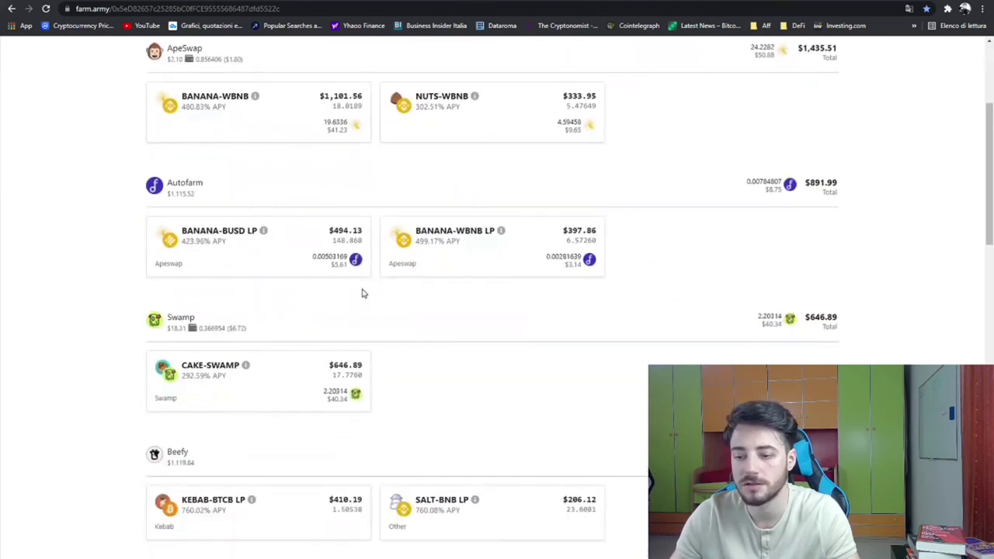
scroll(228, 240, up, 3)
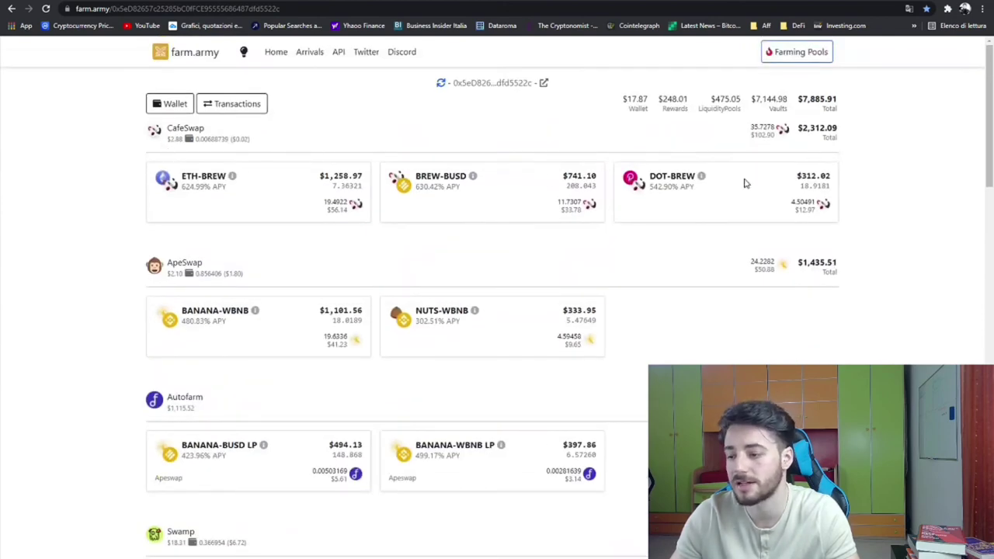
scroll(332, 272, down, 3)
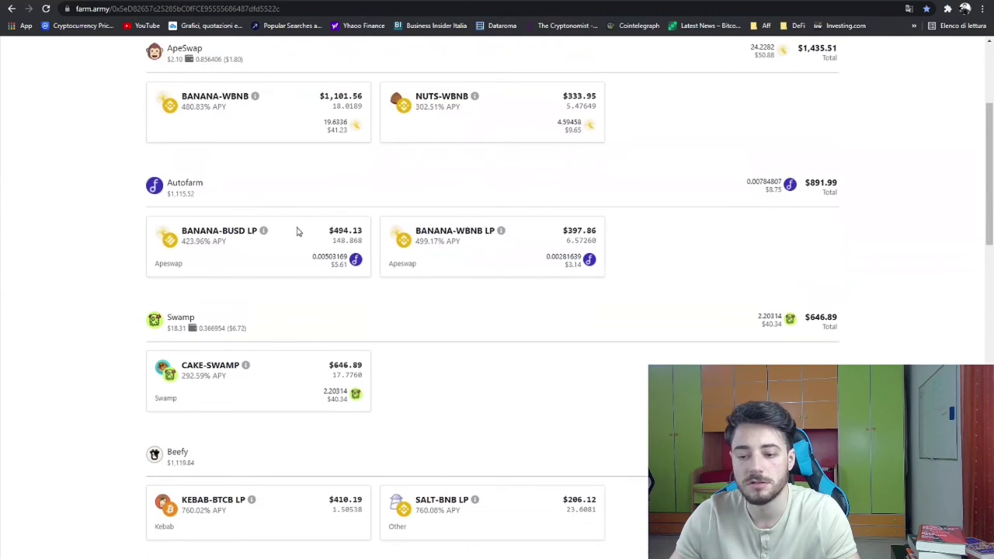
scroll(468, 248, down, 1)
scroll(485, 259, down, 1)
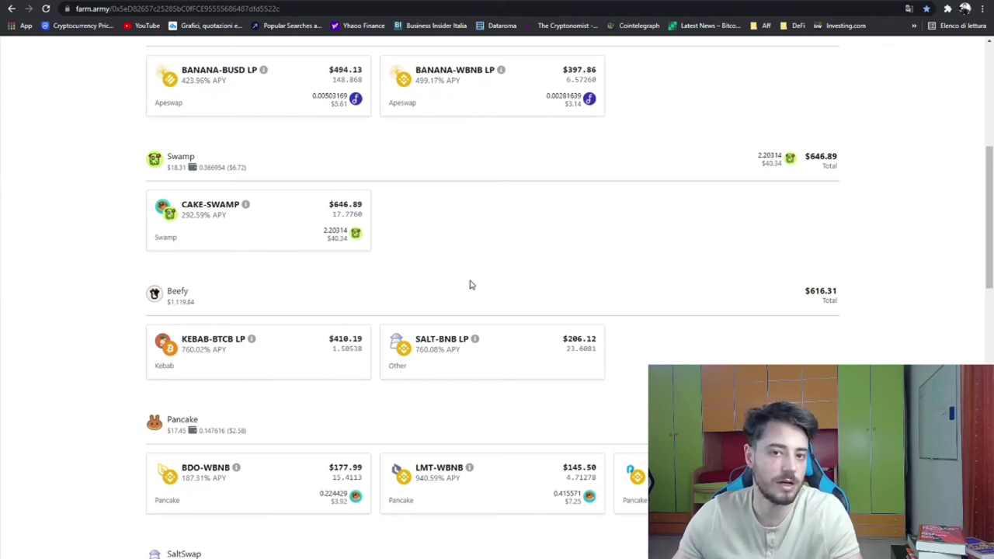
scroll(469, 285, up, 5)
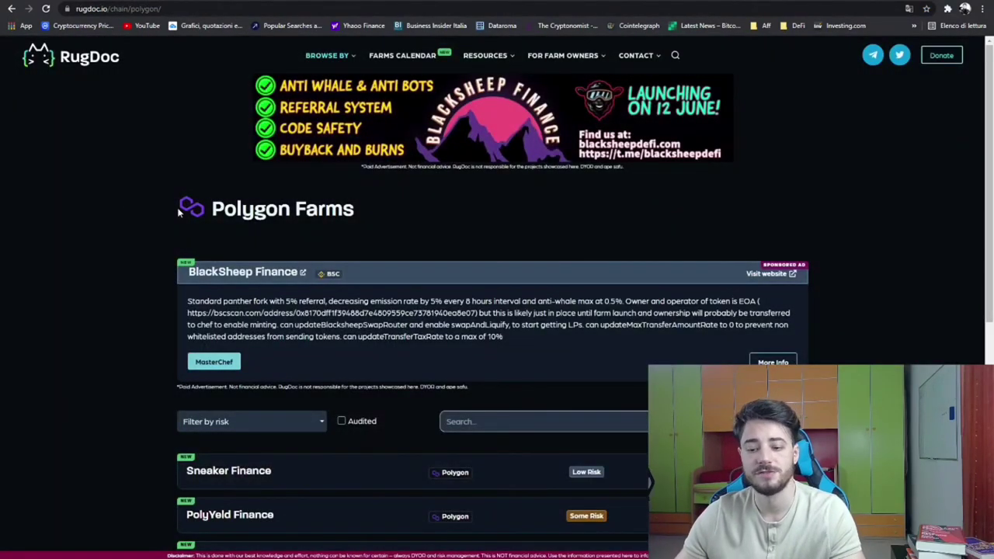
Switch to the RugDoc website and look over the Polygon farms and their risk ratings
scroll(179, 225, down, 3)
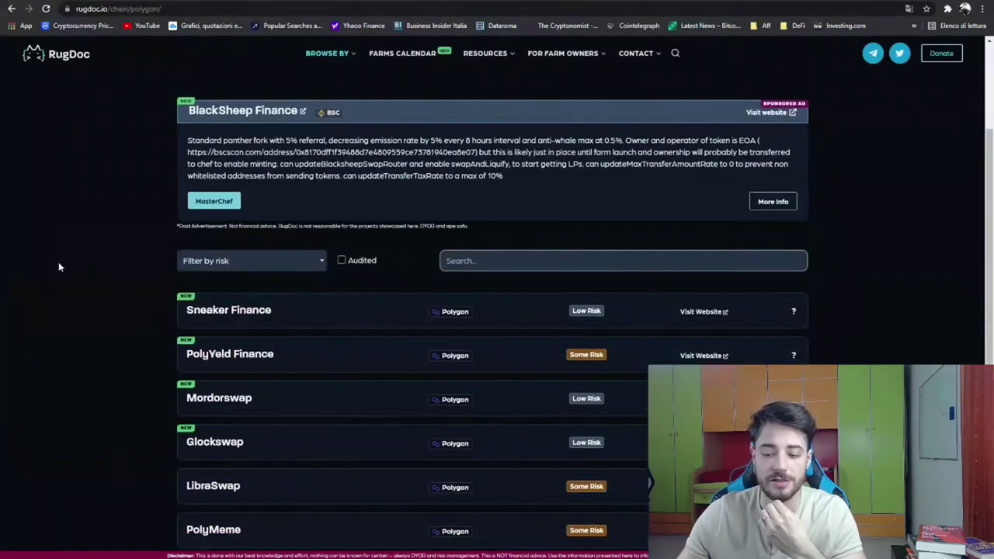
scroll(337, 191, up, 3)
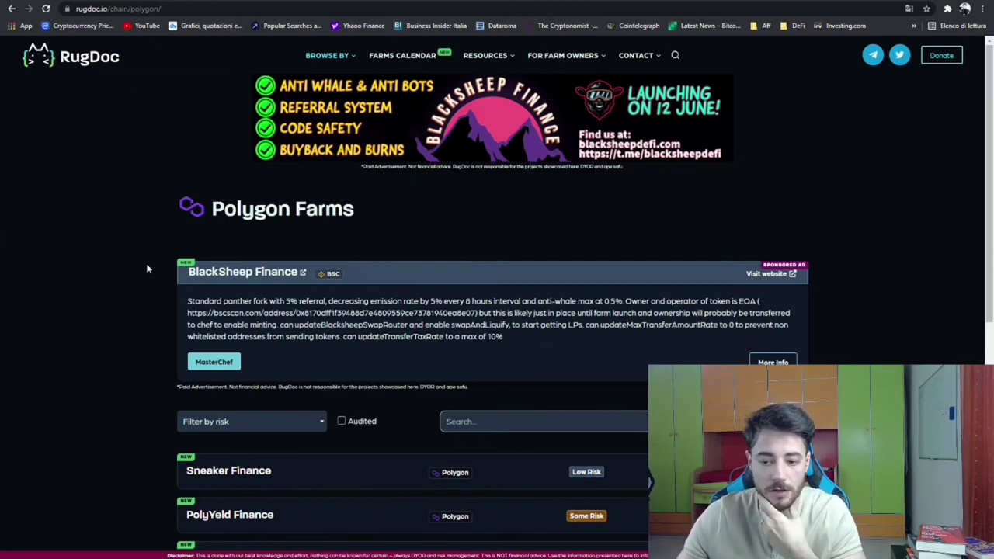
scroll(324, 421, down, 1)
scroll(318, 381, up, 1)
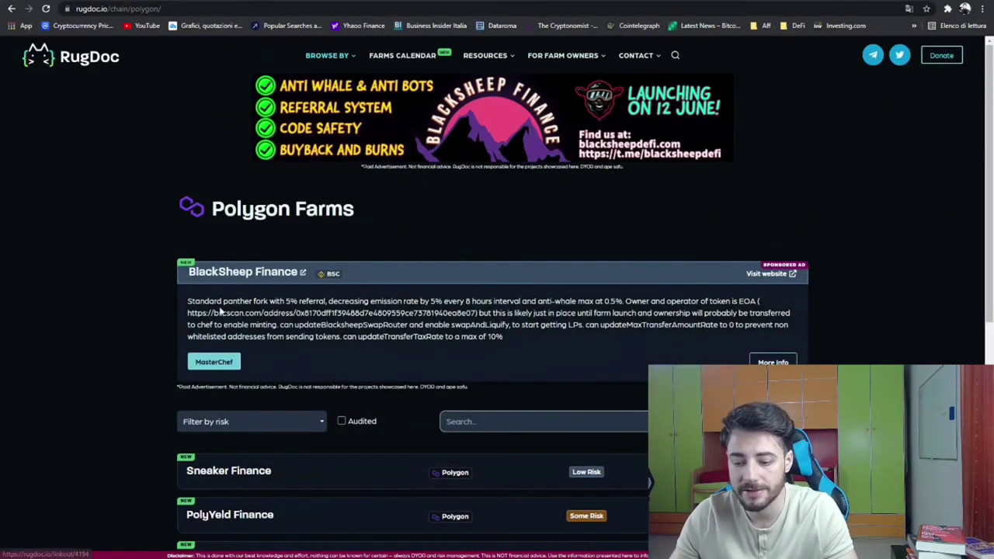
scroll(313, 407, down, 1)
scroll(314, 408, down, 4)
scroll(353, 414, up, 3)
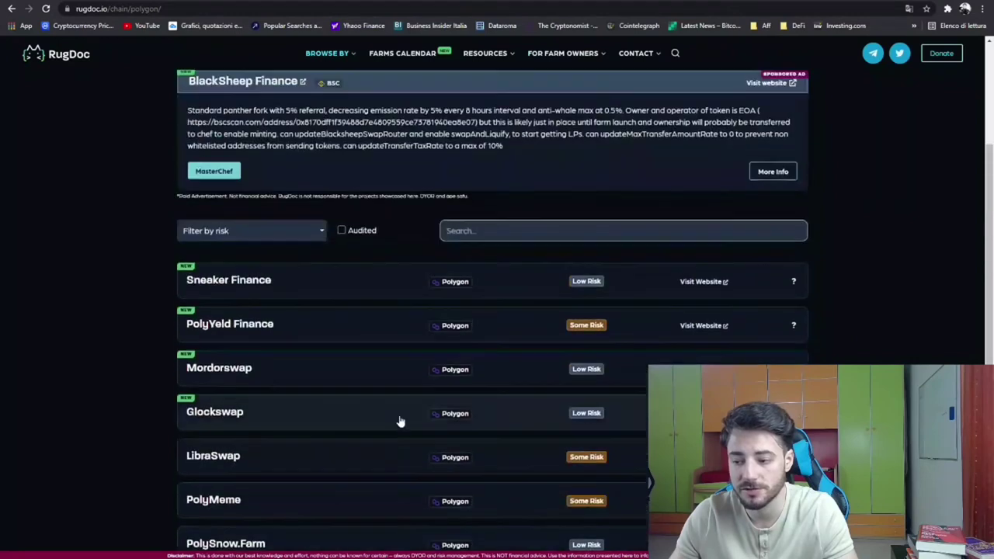
Filter the Polygon farms by Low Risk and close the filter options
click(307, 265)
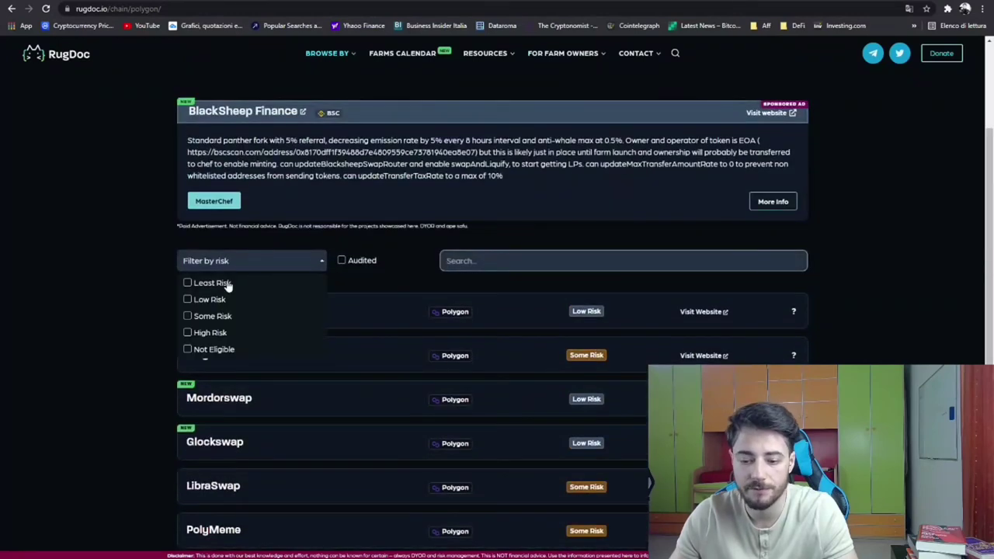
click(188, 302)
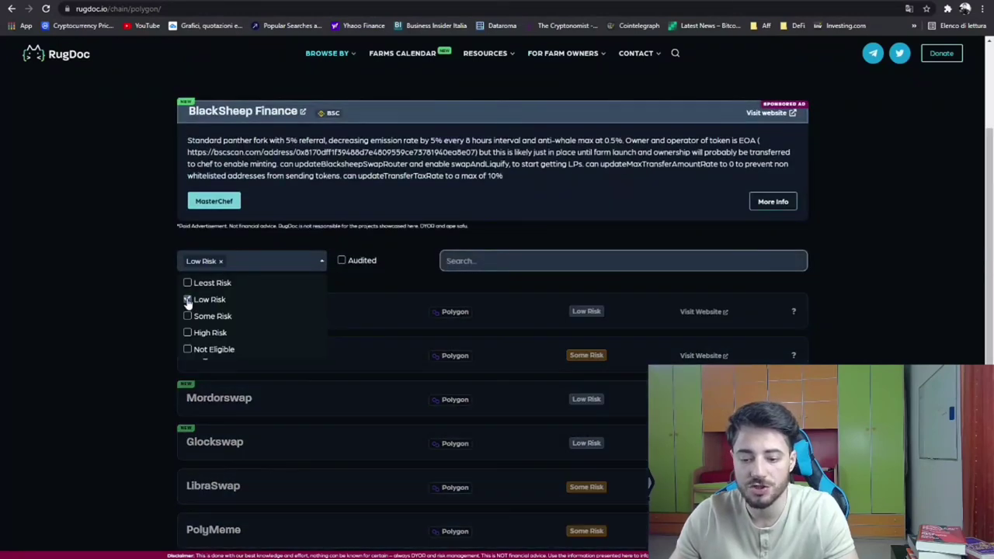
click(86, 295)
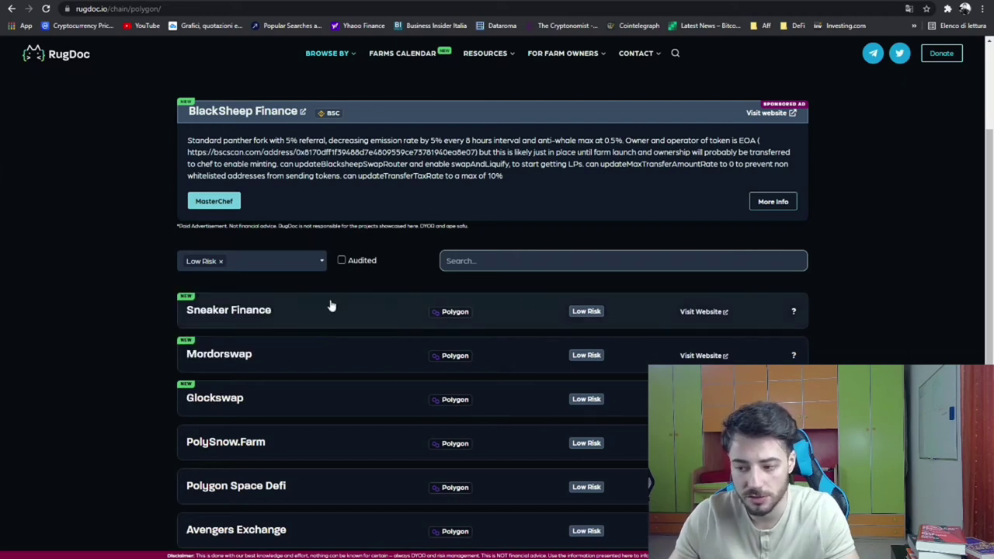
Look through the filtered farms, then visit the Sneaker Finance website and open its Farms page
scroll(284, 315, down, 3)
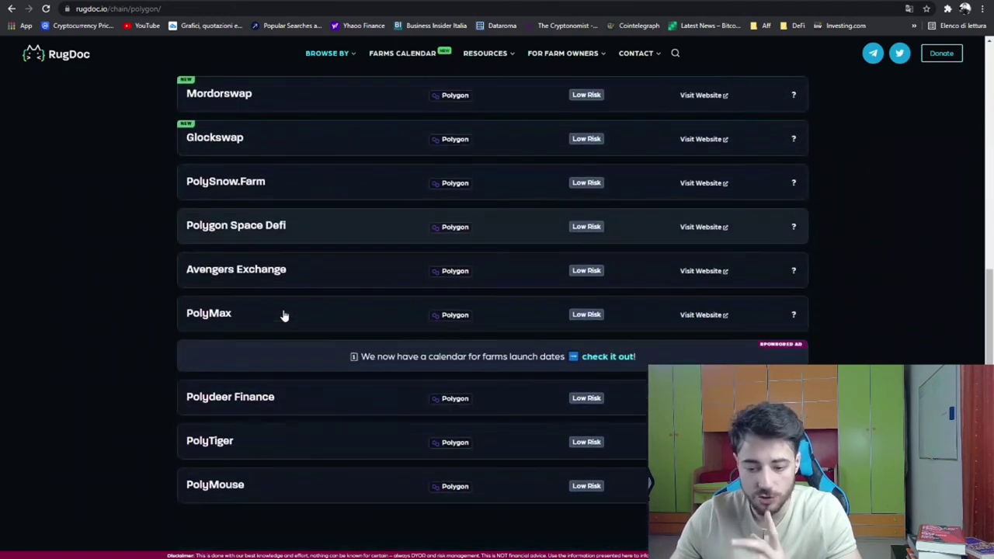
scroll(326, 345, down, 3)
scroll(380, 343, up, 2)
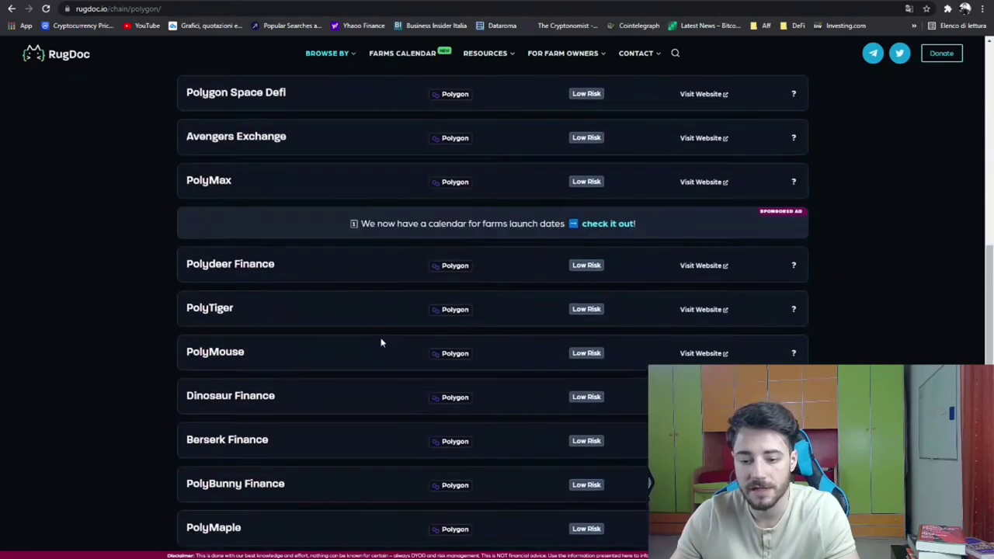
scroll(381, 343, up, 6)
scroll(464, 273, down, 2)
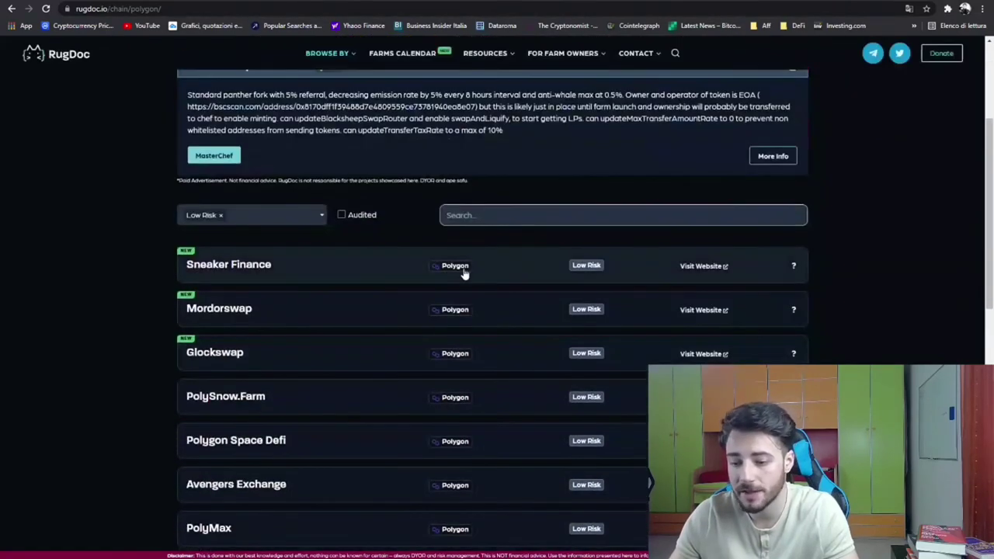
click(713, 268)
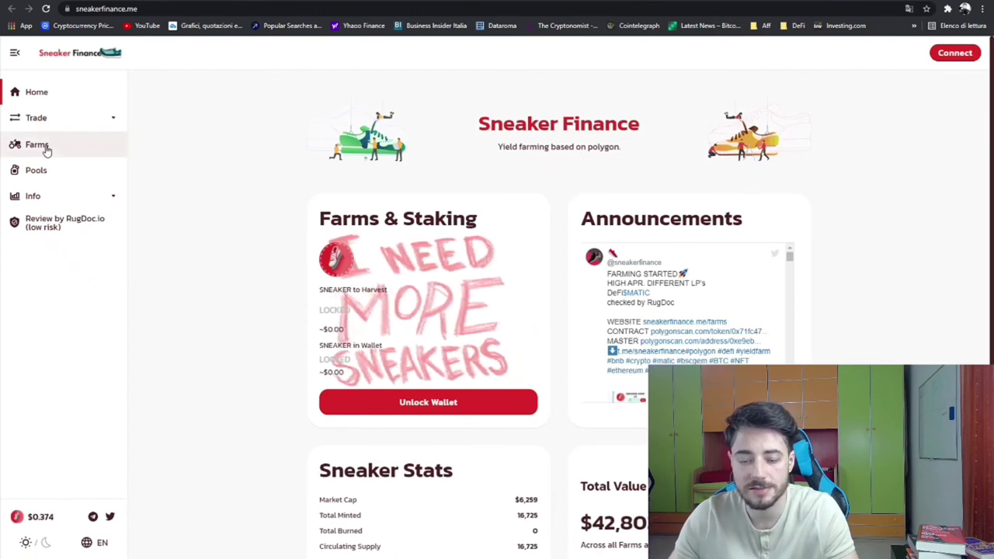
click(45, 147)
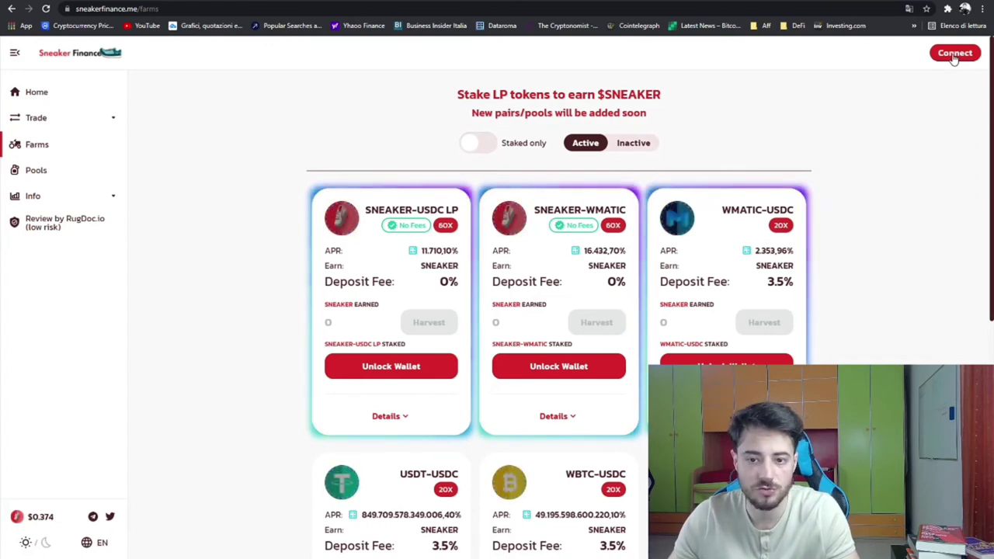
Check which wallets can be connected to Sneaker Finance and close the wallet selection
click(954, 53)
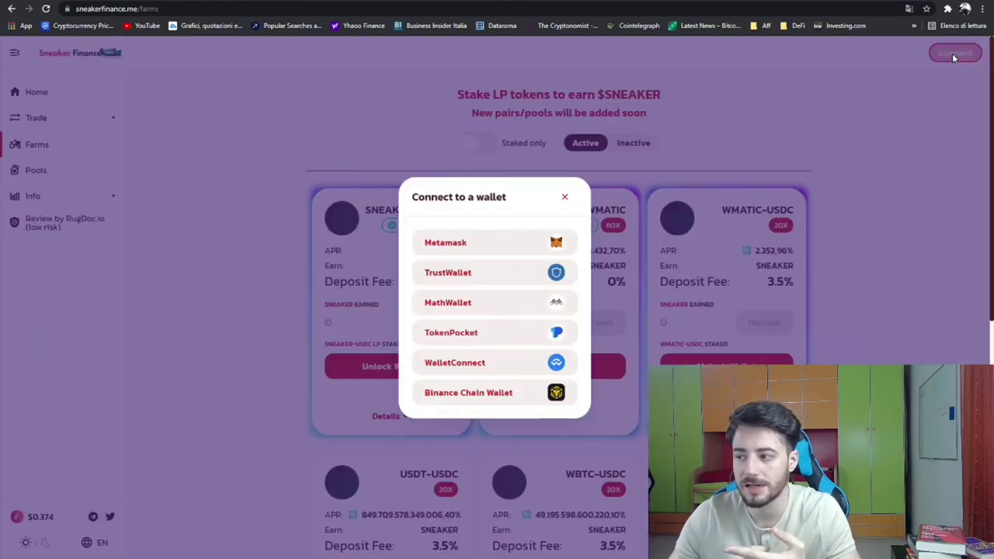
click(564, 197)
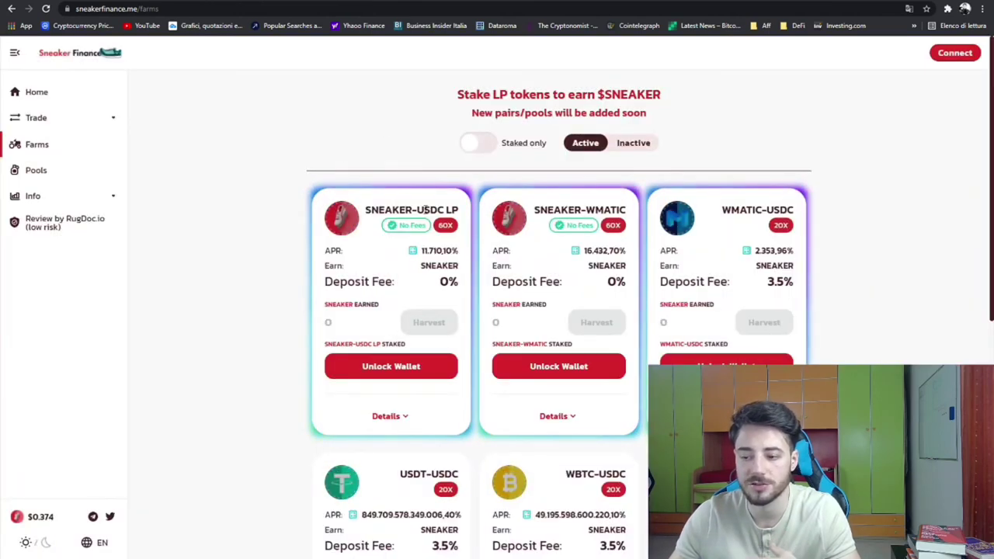
Expand the details of the SNEAKER-USDC LP farm and highlight its total liquidity
click(385, 415)
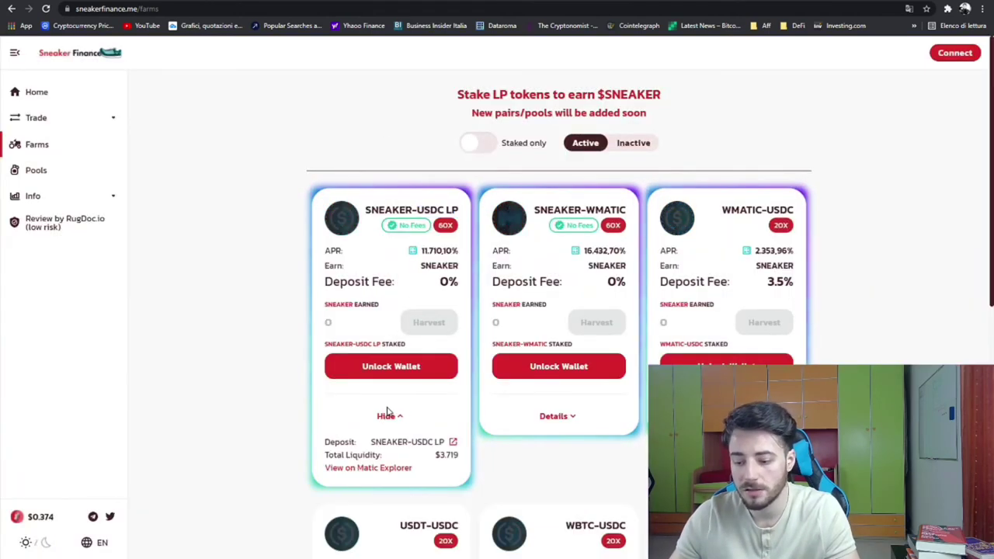
drag(434, 455, 461, 457)
click(437, 457)
click(436, 461)
click(461, 459)
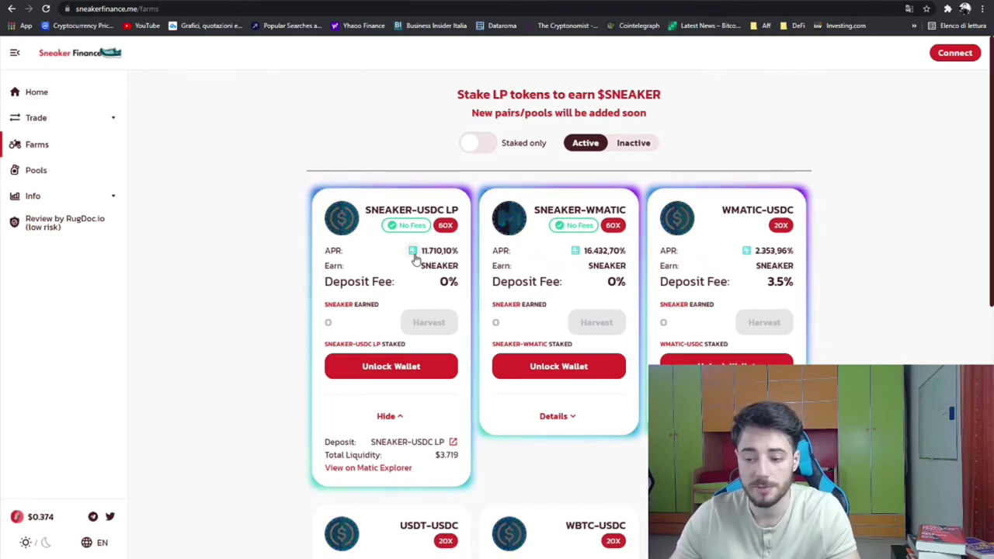
Return to RugDoc and look through the rest of the low-risk Polygon farms to the end of the list
click(233, 2)
scroll(355, 337, down, 2)
scroll(577, 349, down, 2)
scroll(313, 362, down, 4)
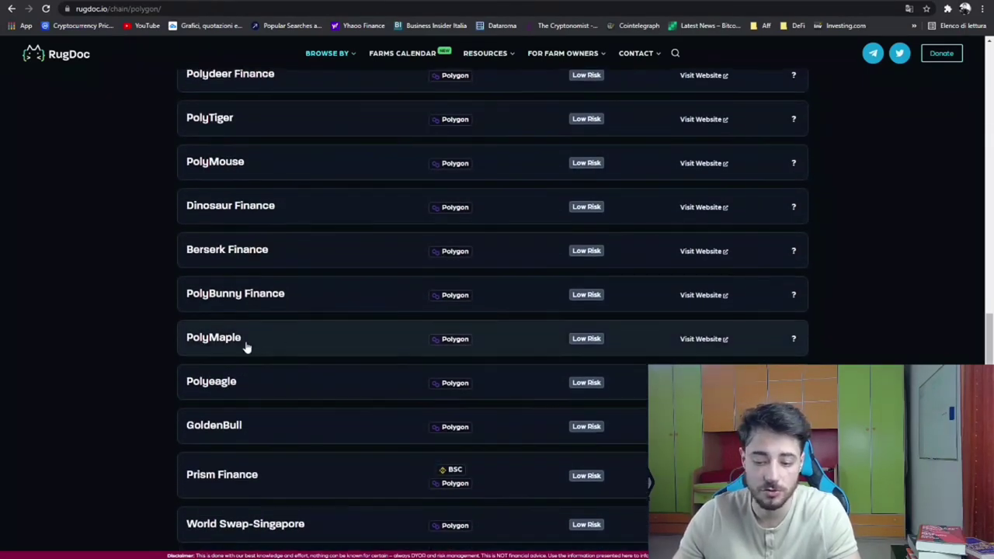
scroll(245, 347, down, 1)
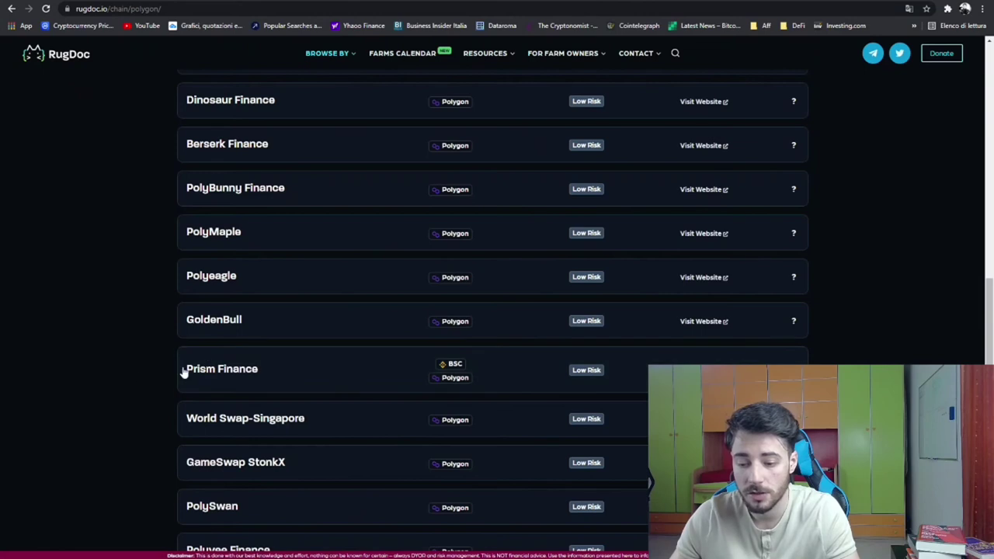
scroll(184, 372, down, 2)
scroll(476, 370, down, 1)
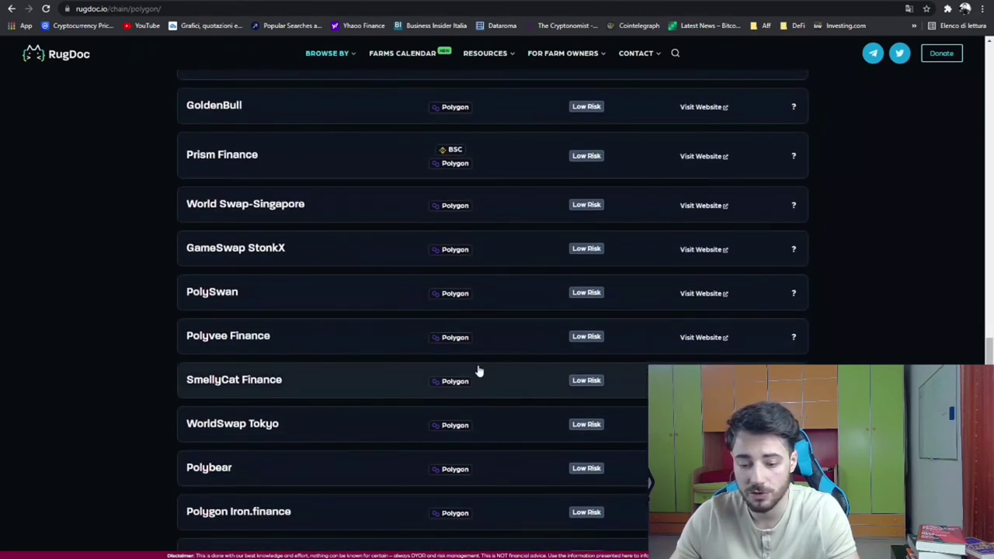
scroll(476, 370, down, 2)
scroll(510, 374, down, 1)
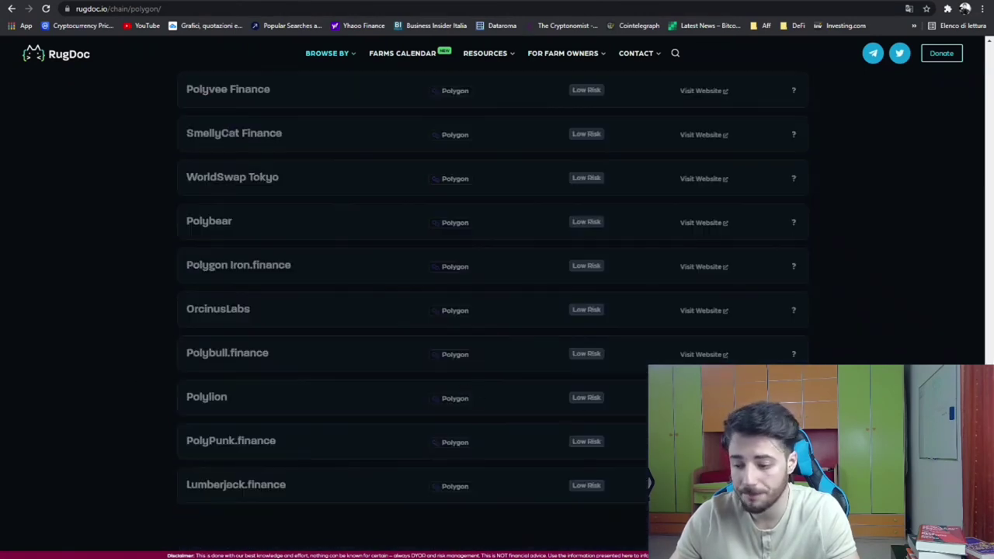
Visit the Polylion website, open its Farms page and expand the details of the LION-WMATIC LP farm
click(588, 392)
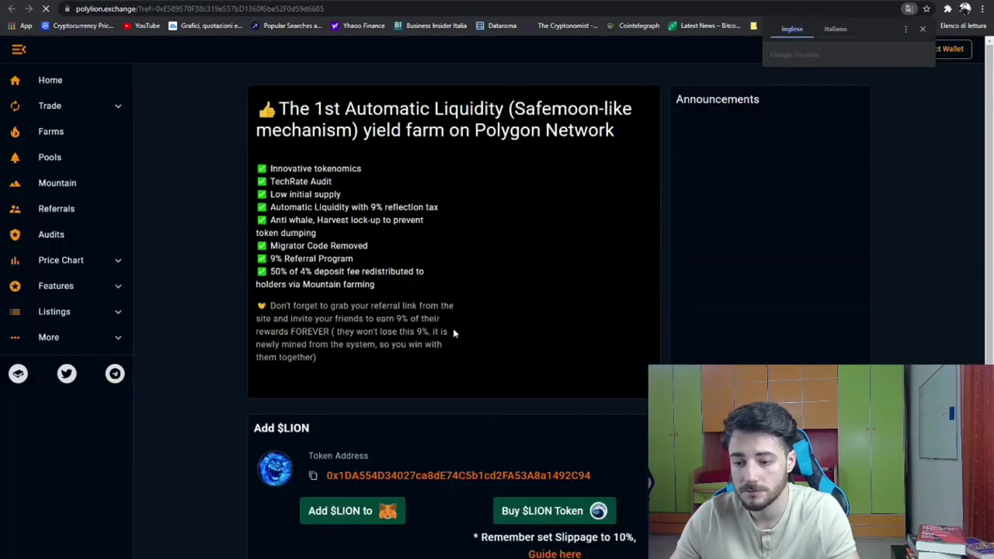
click(69, 143)
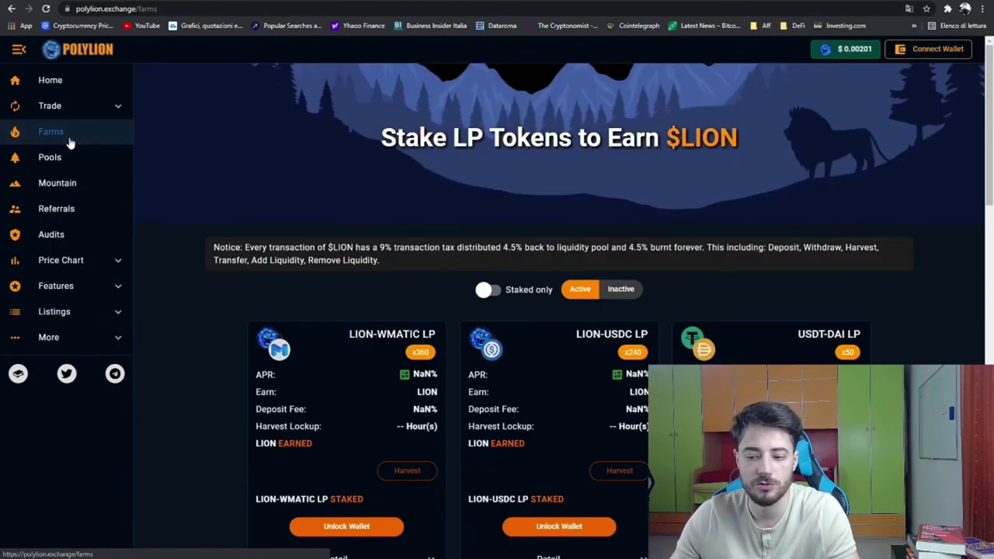
scroll(399, 441, down, 2)
click(432, 453)
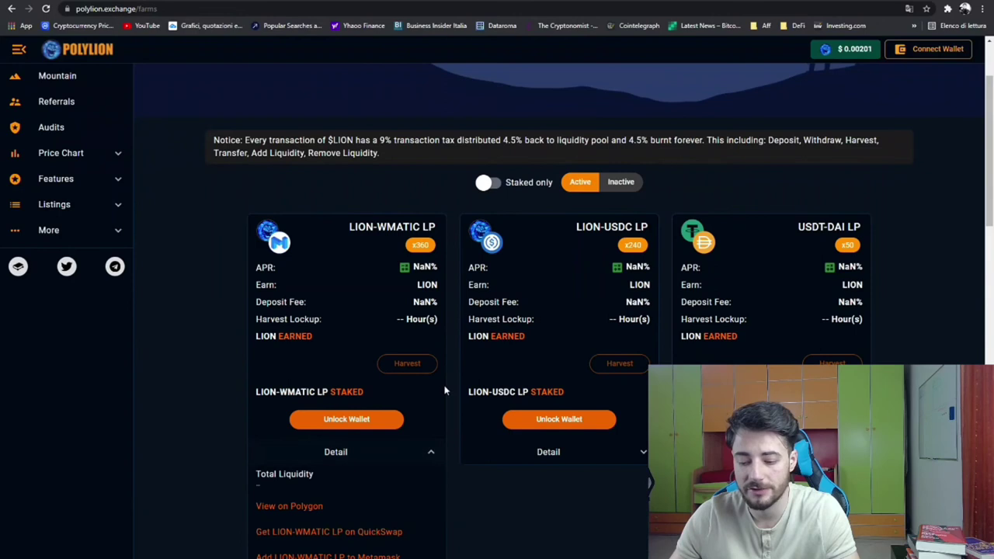
scroll(443, 380, down, 2)
Return to RugDoc, visit the Monopoly website and expand the details of the MONO-USDC farm on its Farms page
click(379, 2)
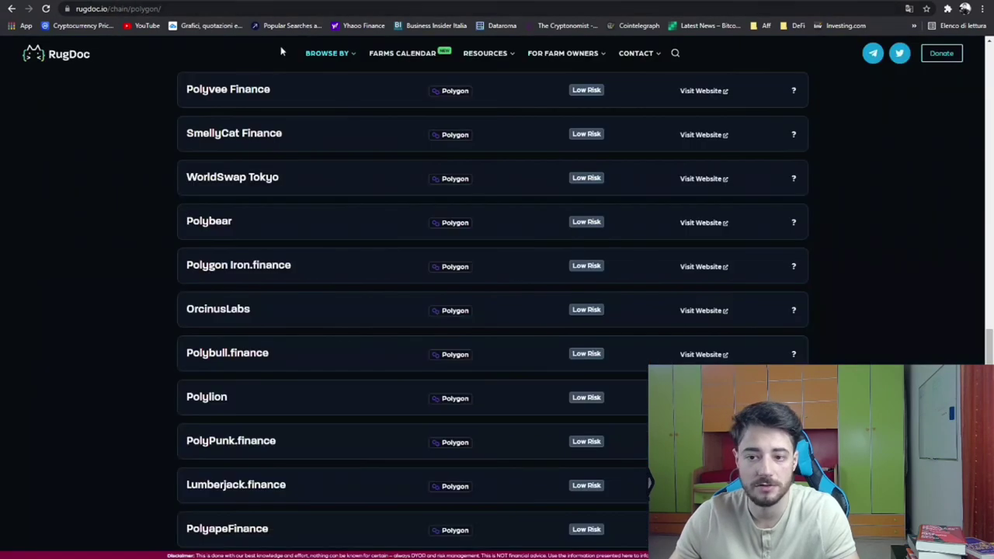
scroll(344, 151, down, 4)
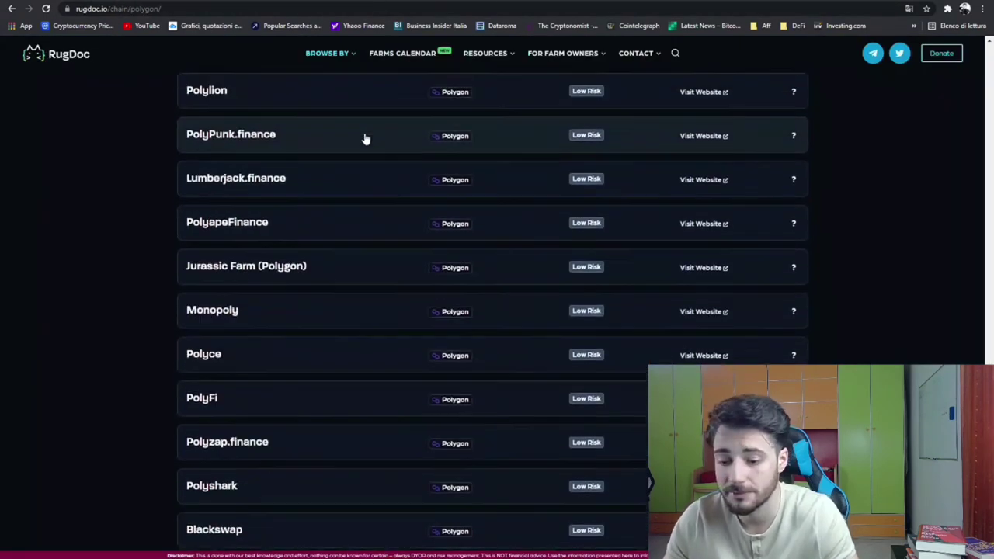
click(716, 300)
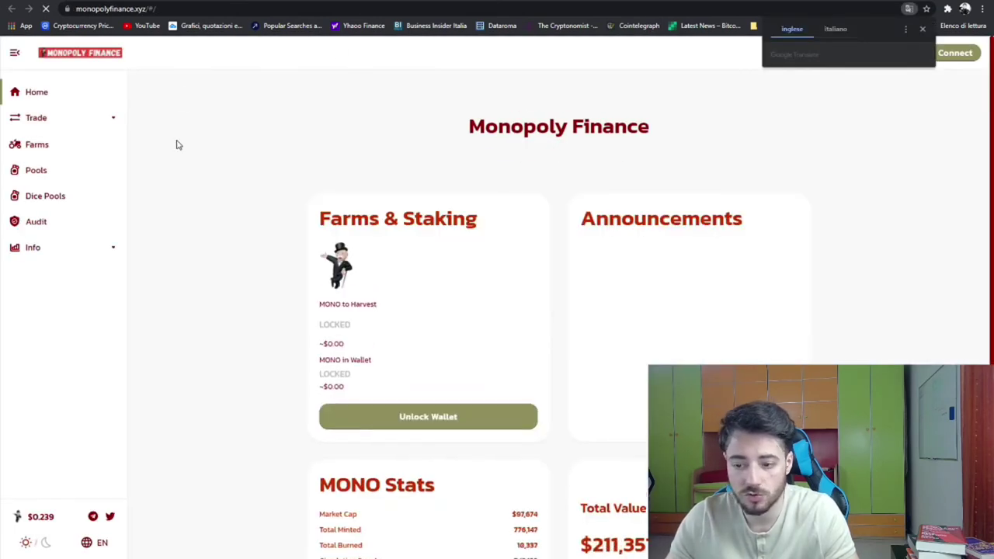
click(35, 149)
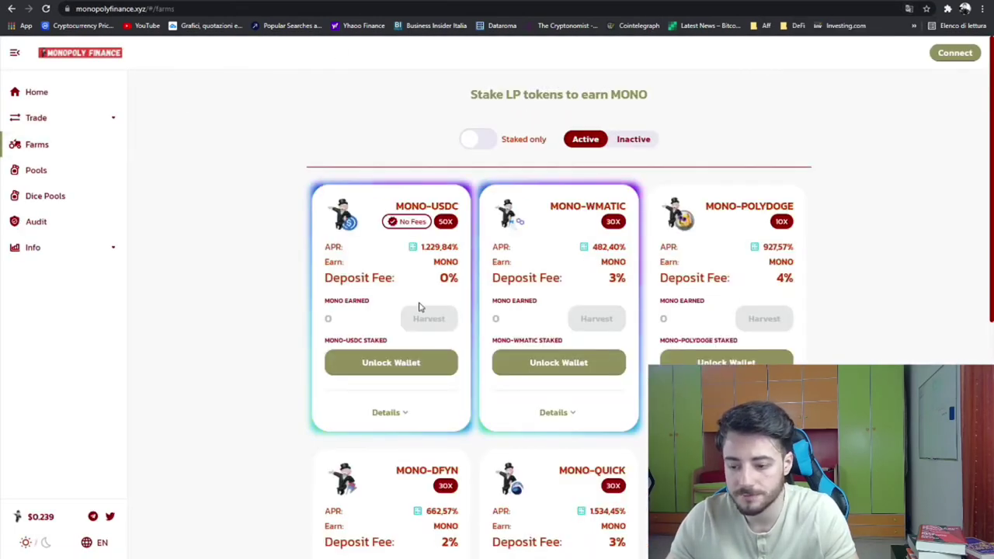
click(397, 413)
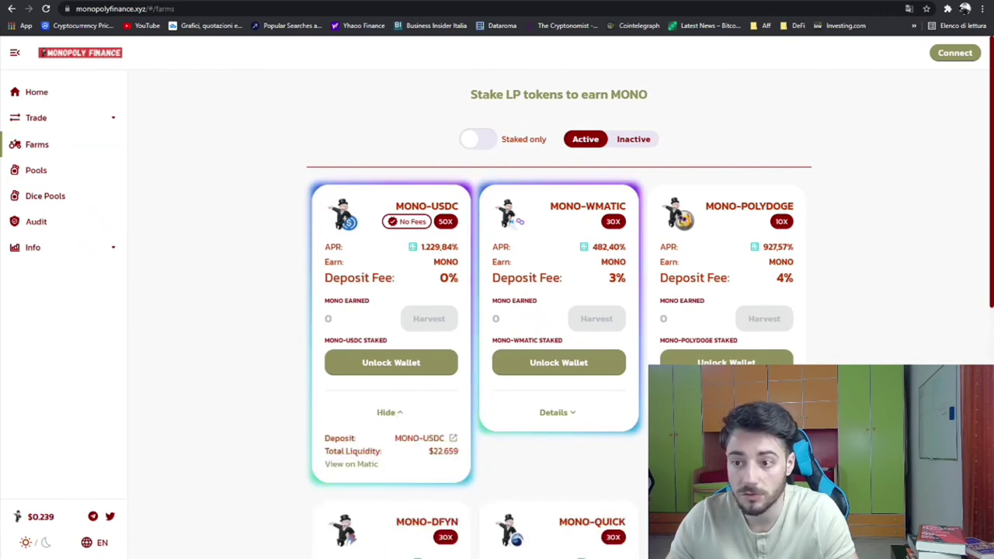
Close the Monopoly site, open the Beefy Finance website from the RugDoc list and dismiss the translation offer
key(ctrl+w)
scroll(345, 243, down, 2)
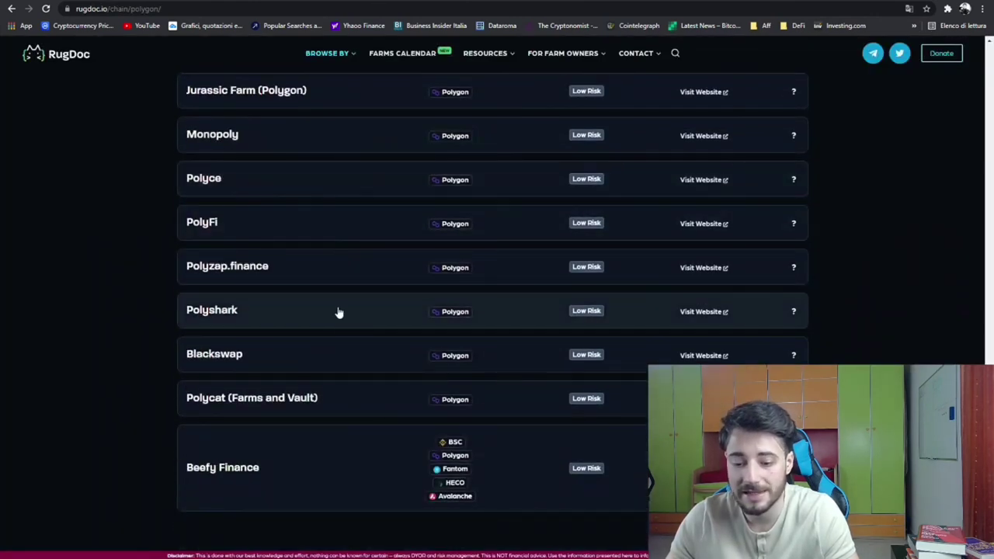
click(210, 475)
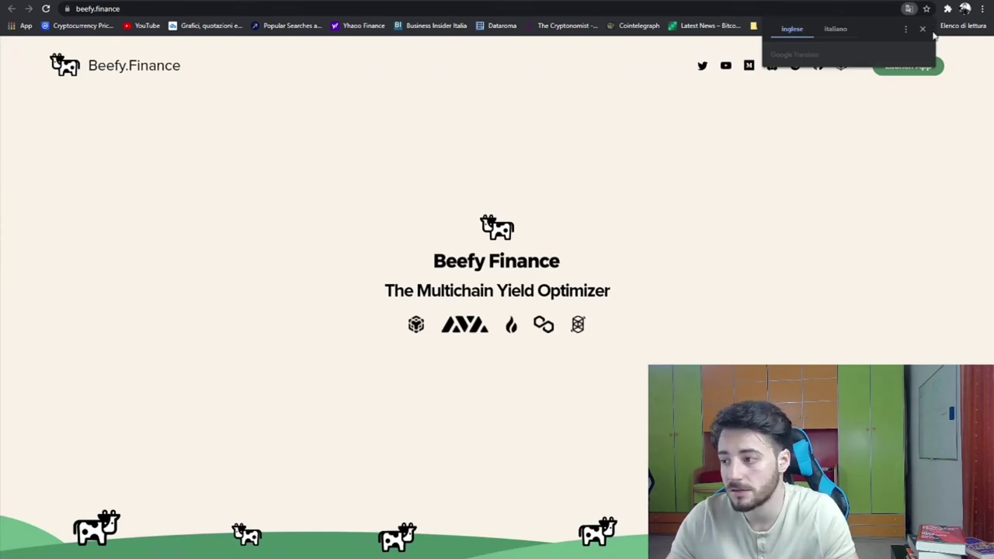
click(923, 28)
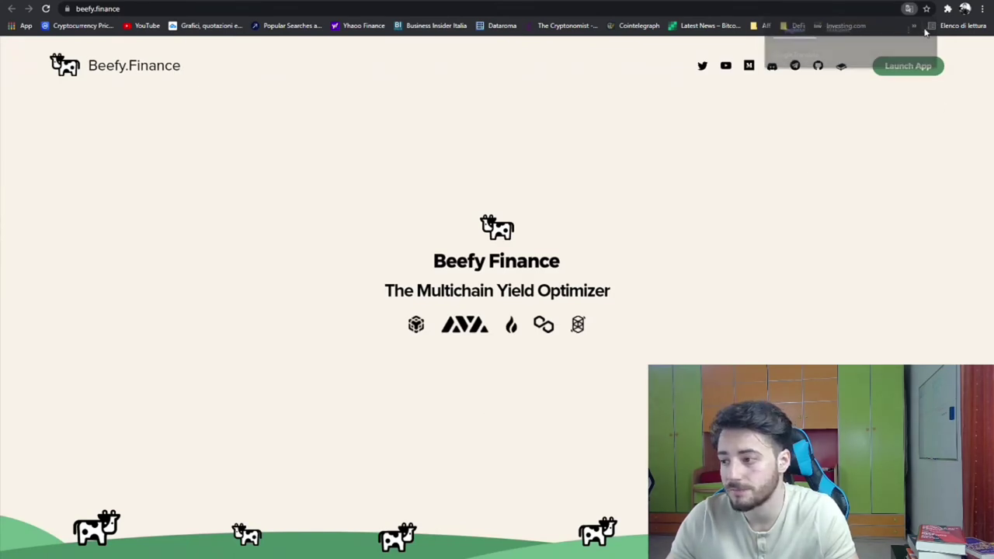
Launch the Beefy Finance app, choose the injected browser wallet and dismiss the wallet connection
click(908, 66)
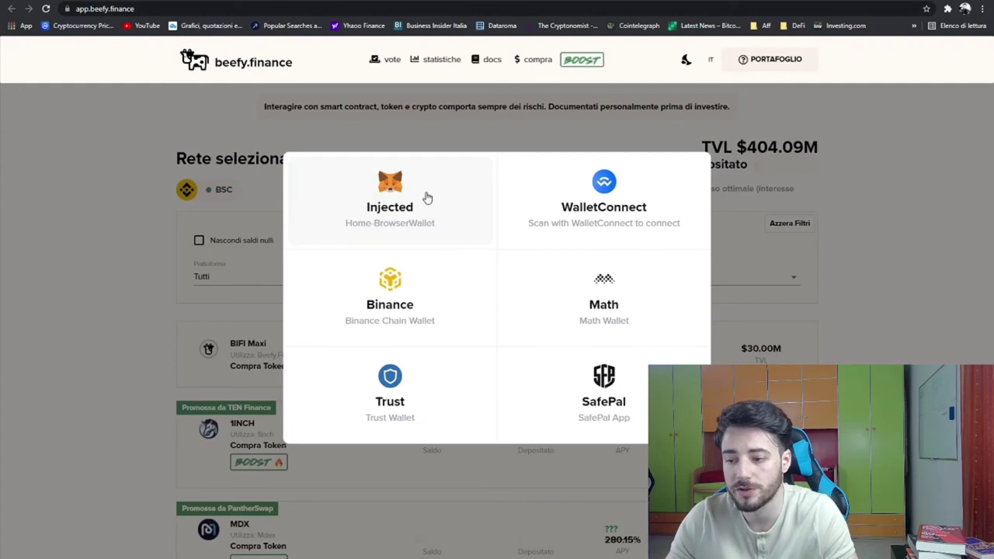
click(383, 194)
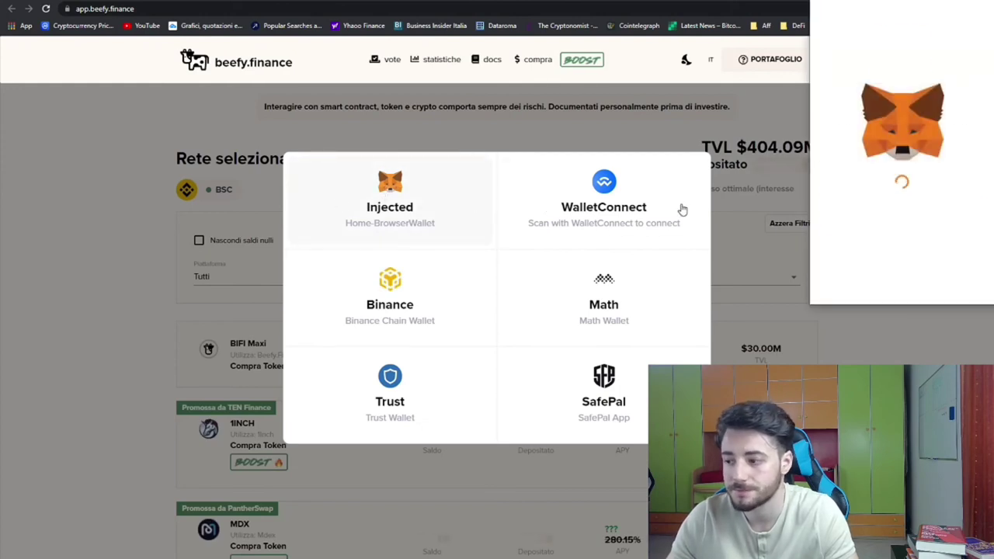
click(730, 173)
Look through the BSC vaults on Beefy Finance, examining their platforms, APY, daily rates and TVL
scroll(348, 212, down, 2)
scroll(259, 268, down, 4)
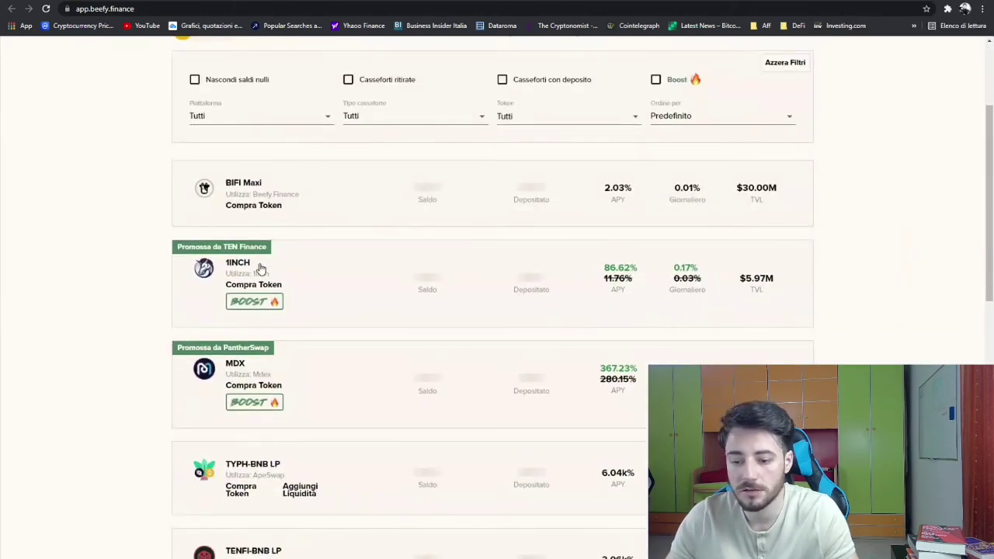
scroll(277, 225, up, 2)
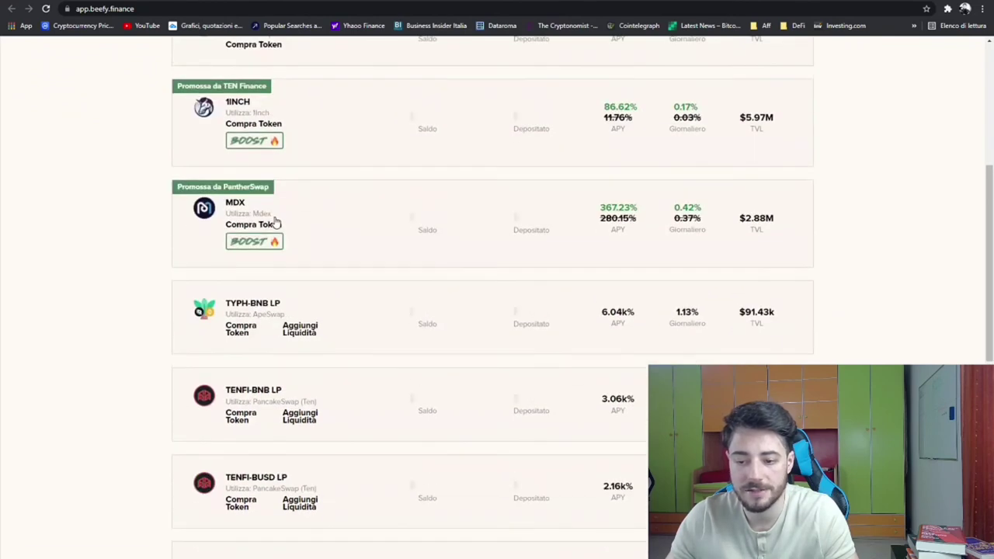
scroll(284, 237, down, 2)
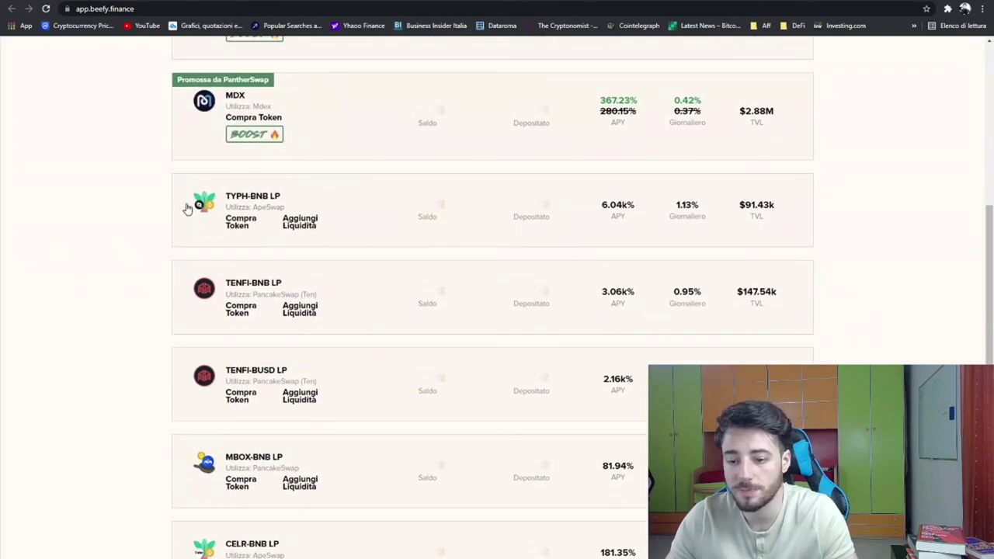
scroll(271, 221, down, 1)
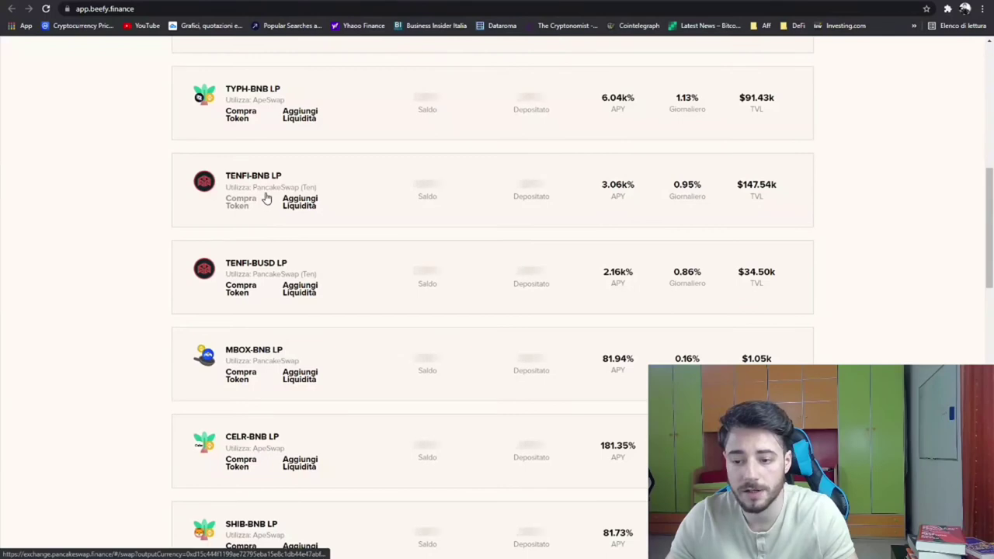
scroll(267, 210, down, 5)
scroll(267, 253, down, 7)
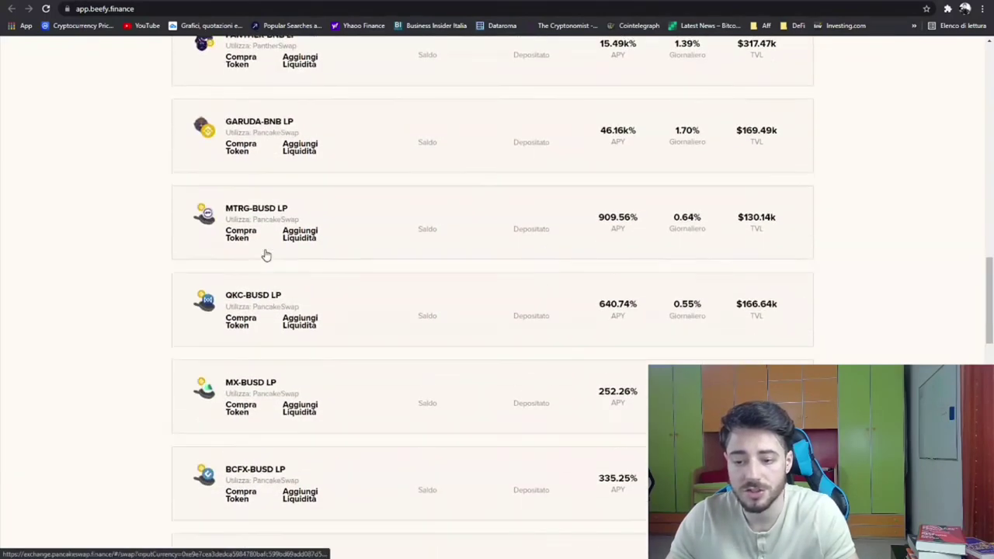
scroll(591, 198, down, 2)
scroll(619, 237, up, 11)
scroll(610, 238, up, 7)
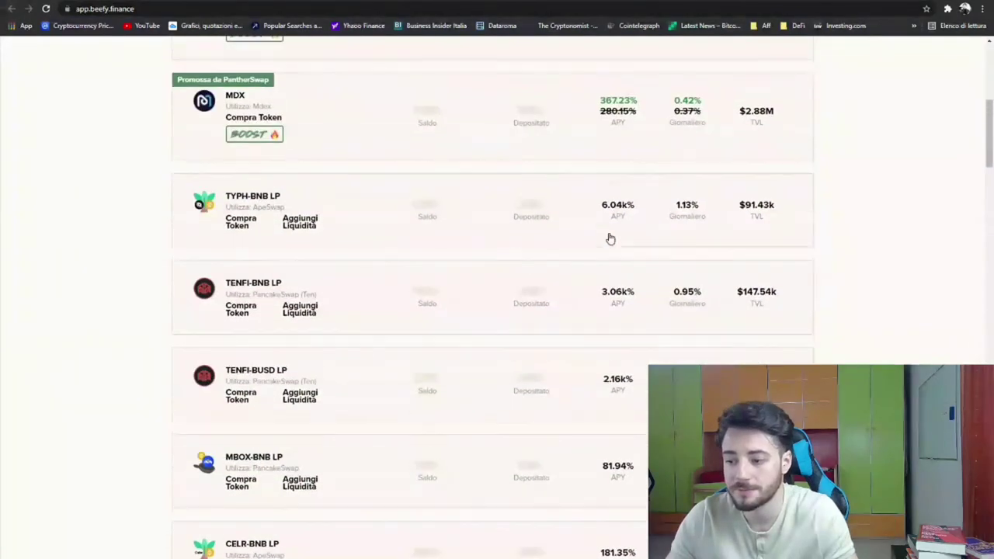
Expand the ATA-BNB LP and SHIB-BNB LP vaults to see what is needed to deposit
scroll(248, 290, down, 5)
scroll(249, 291, down, 2)
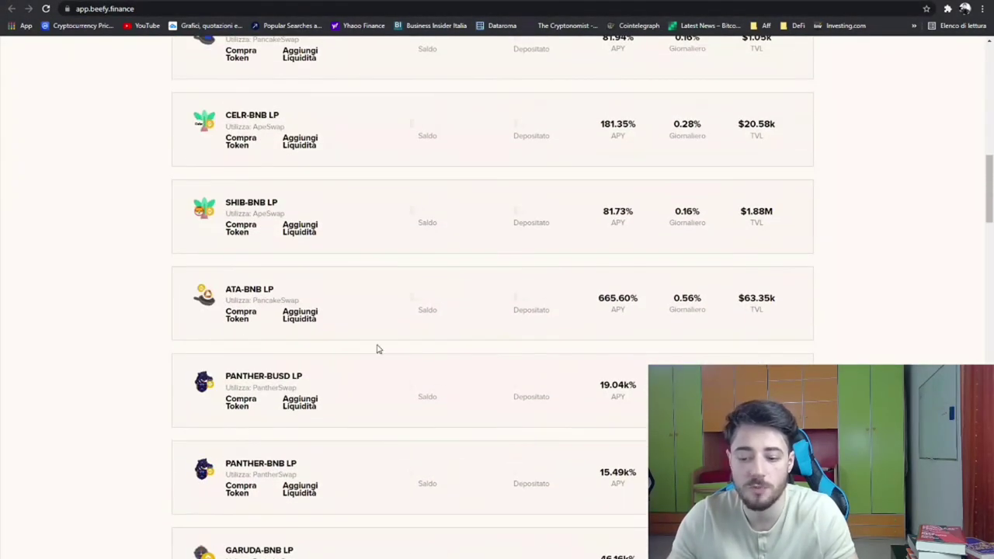
click(618, 310)
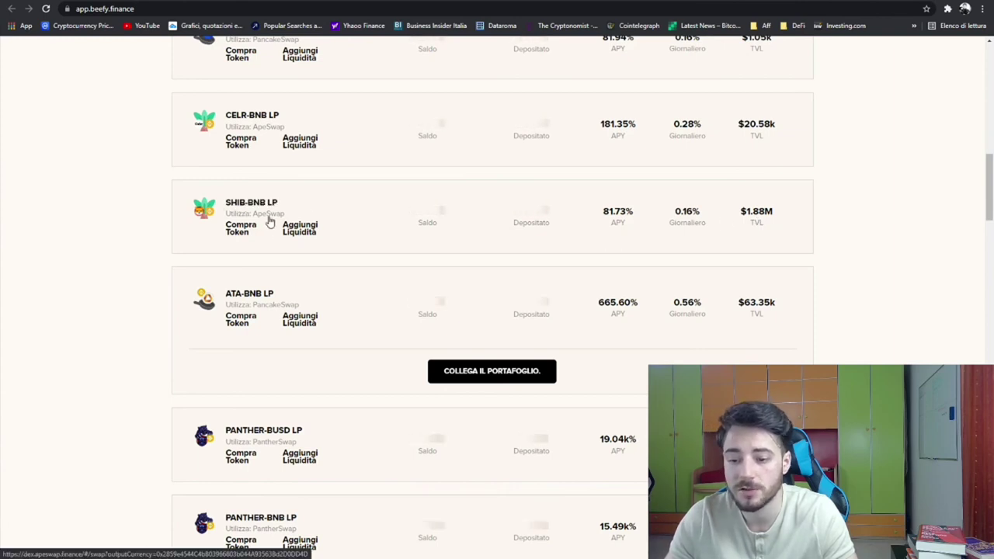
click(619, 223)
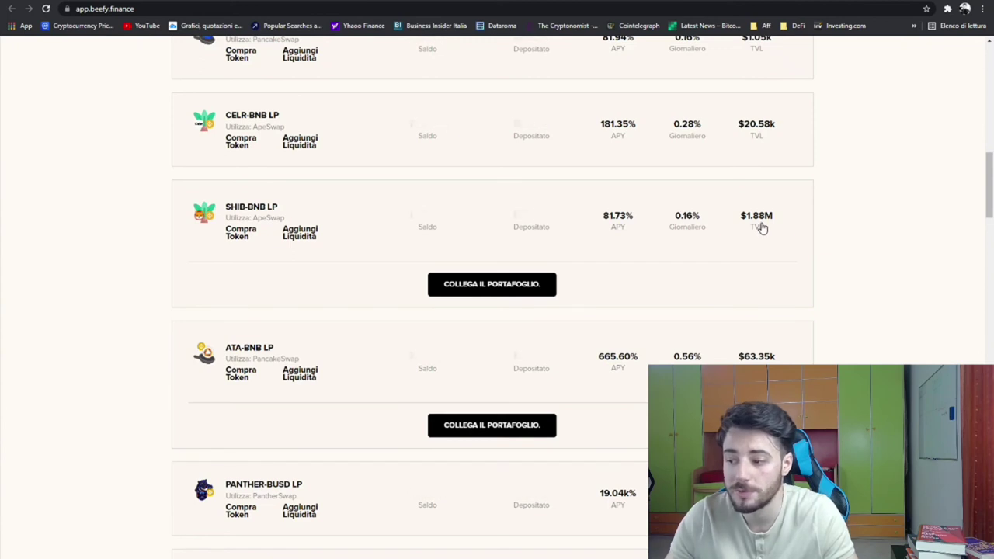
Check the available vault type filter options, close them unchanged and look over the vault list again
scroll(765, 233, up, 2)
scroll(772, 238, up, 8)
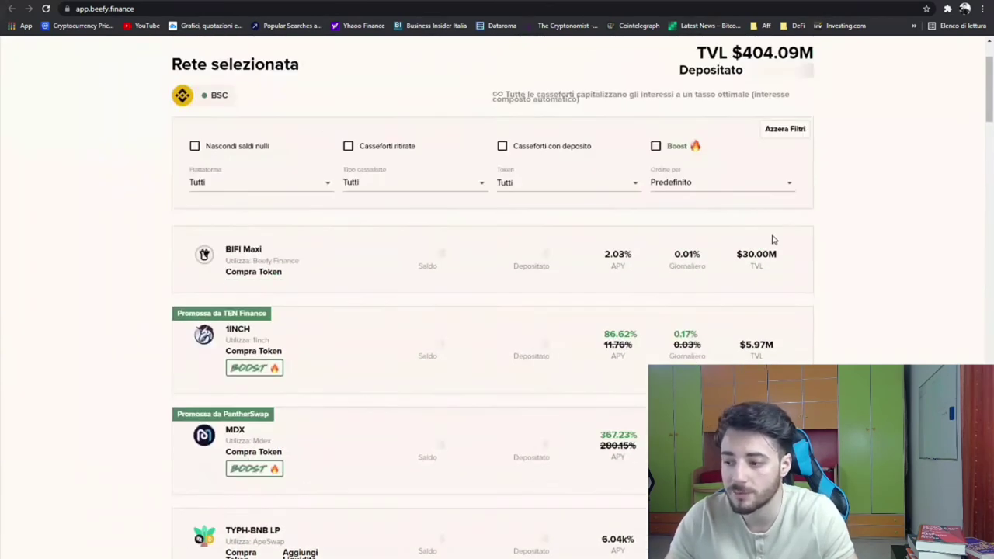
click(757, 298)
click(754, 295)
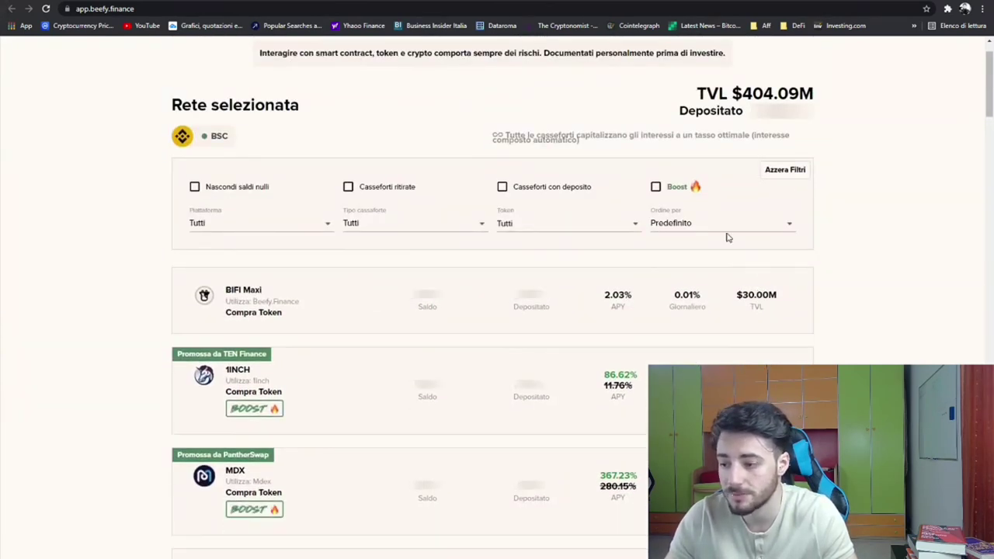
click(520, 220)
click(397, 222)
click(390, 222)
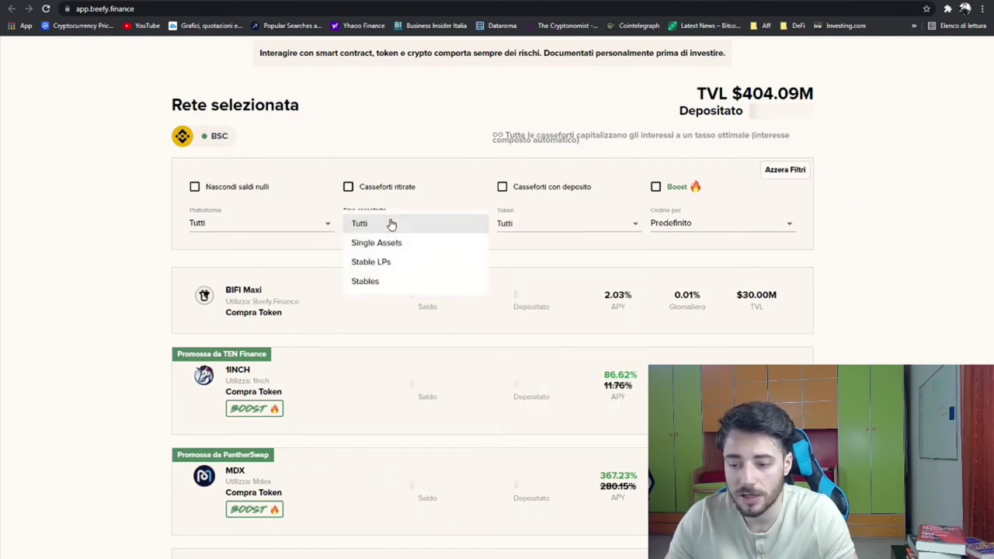
click(80, 189)
scroll(80, 189, up, 1)
scroll(80, 189, up, 1)
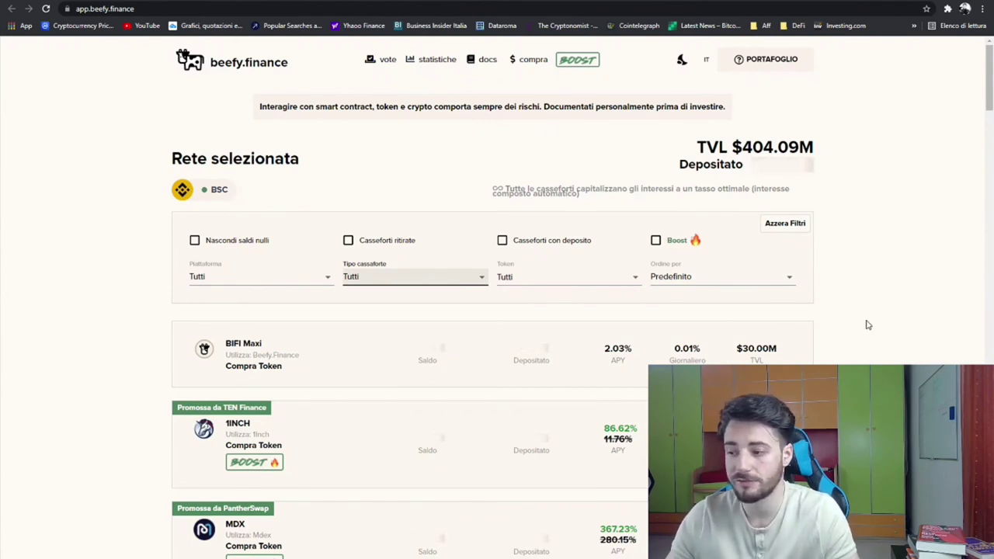
scroll(327, 379, down, 3)
scroll(327, 379, down, 6)
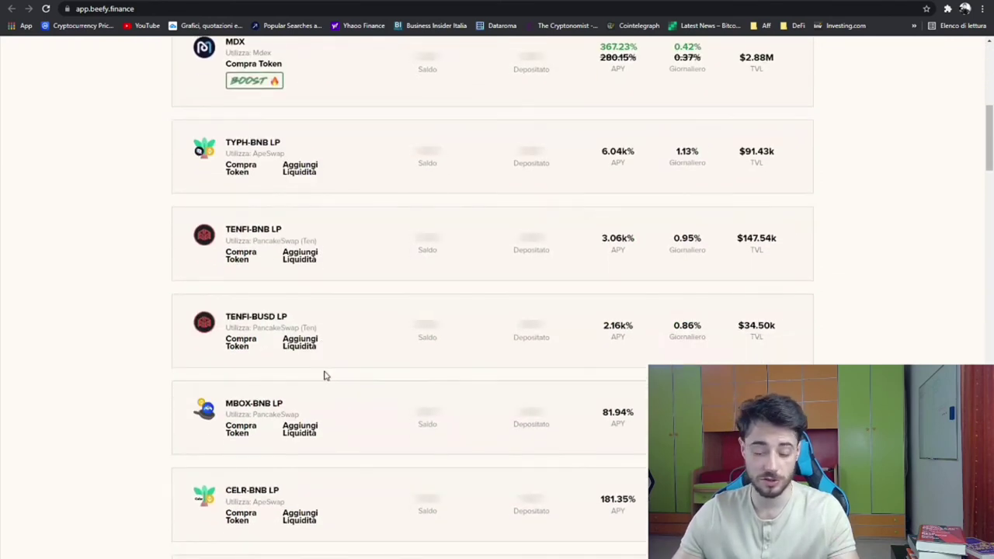
scroll(349, 360, up, 6)
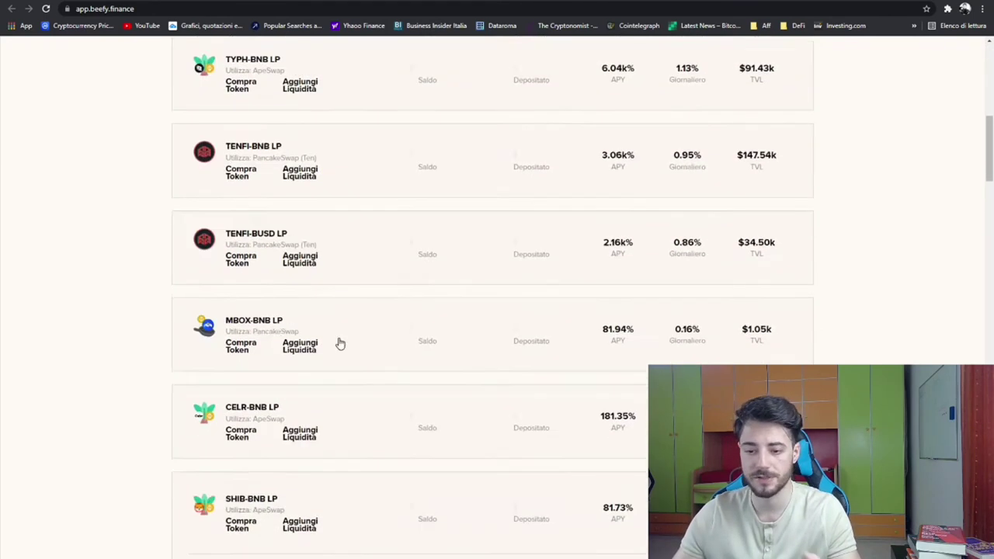
scroll(329, 343, up, 3)
Switch to CoinMarketCap, show its DeFi tokens and open the Aave page
key(ctrl+Tab)
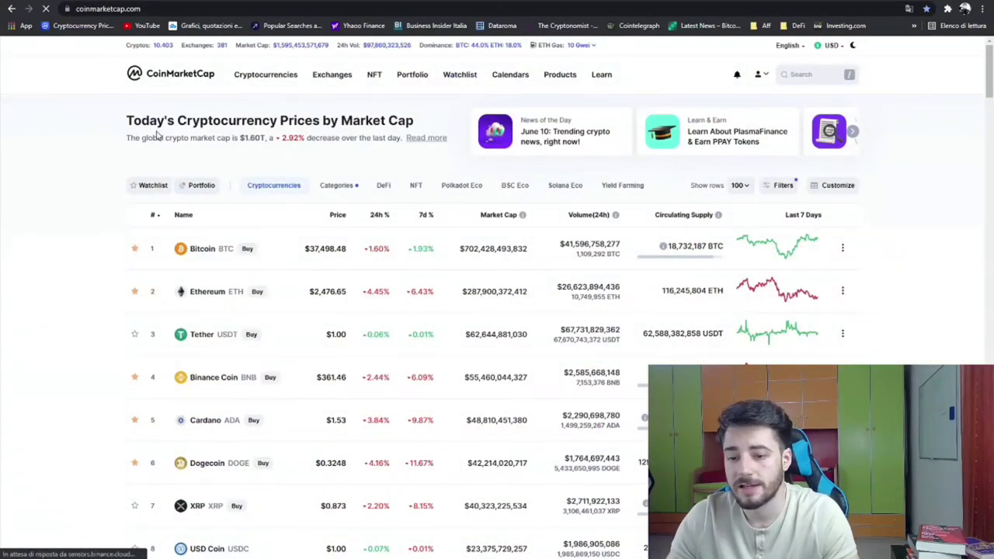
click(384, 188)
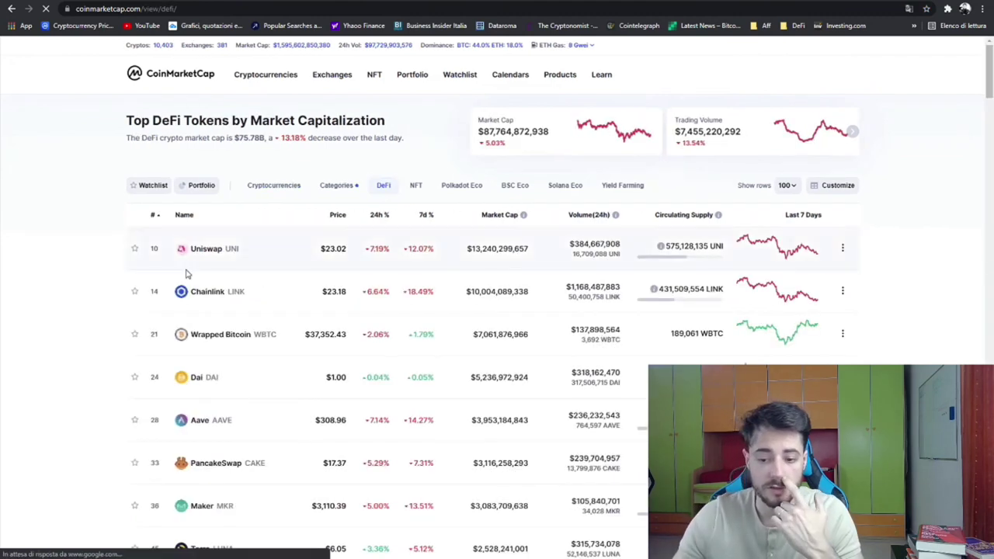
scroll(198, 263, down, 2)
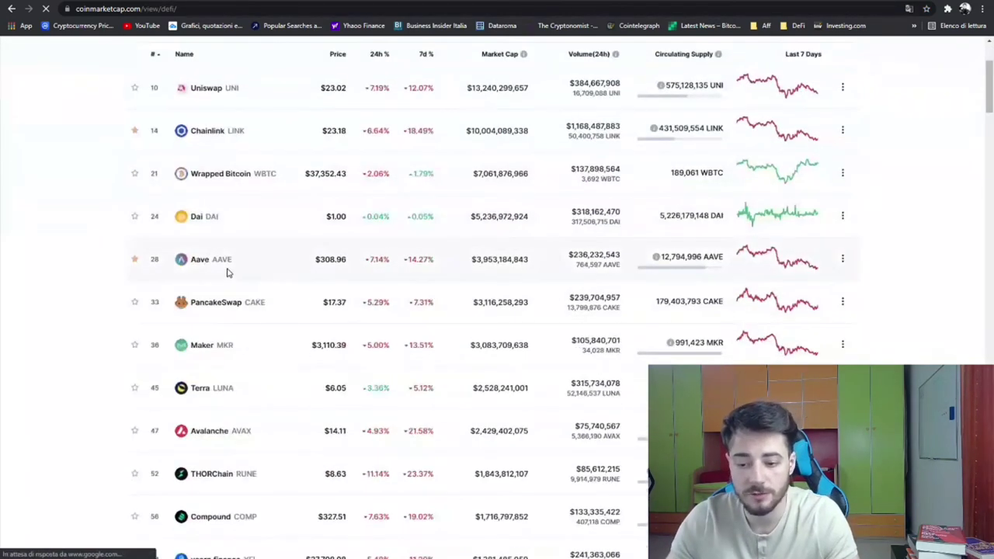
click(223, 265)
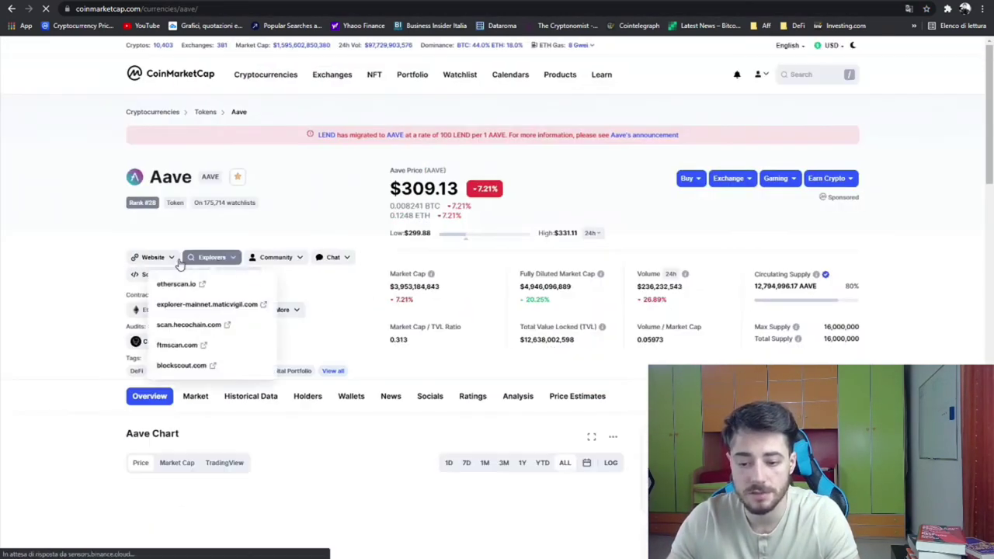
Visit aave.com from the coin's website links and examine the asset list with its deposit and loan rates
mouse_move(160, 262)
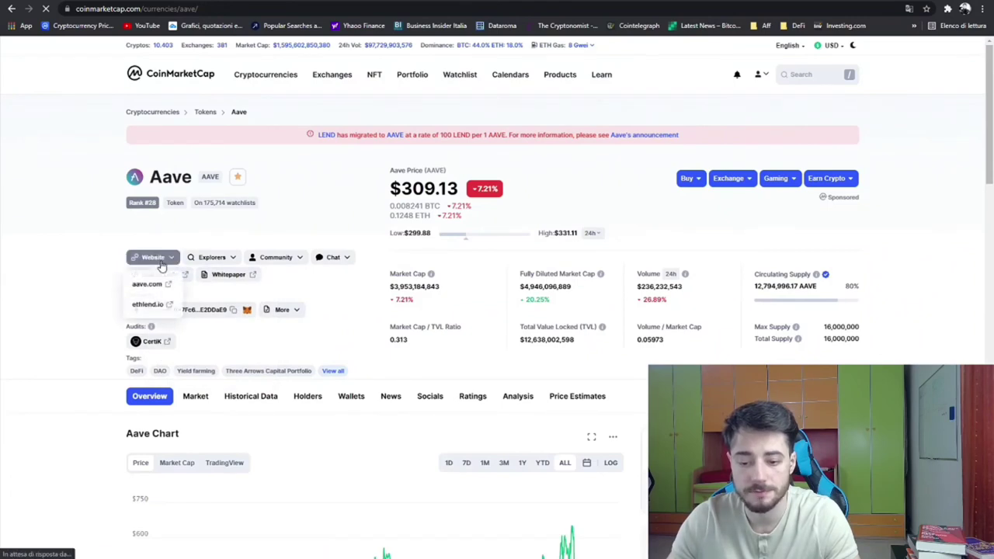
click(156, 285)
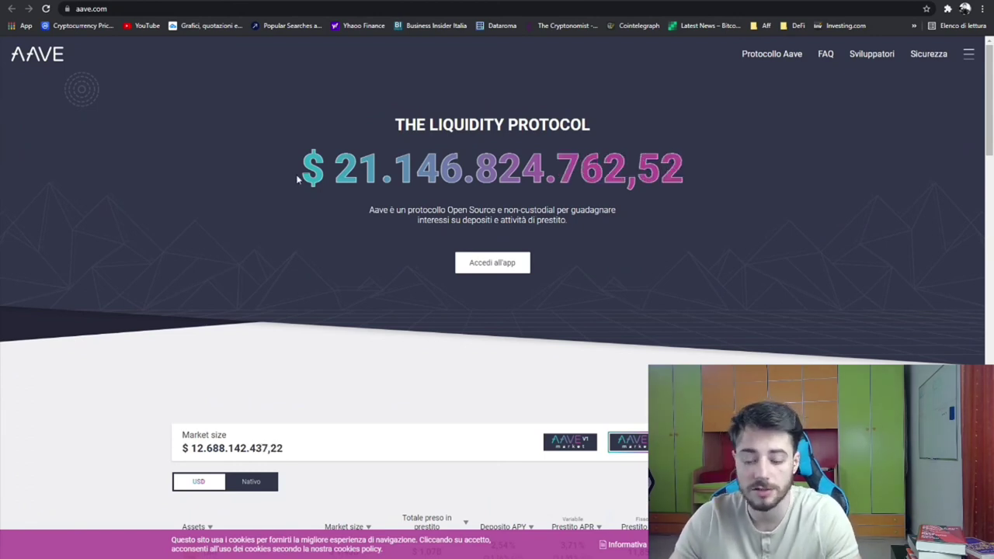
scroll(304, 180, down, 2)
scroll(318, 179, down, 3)
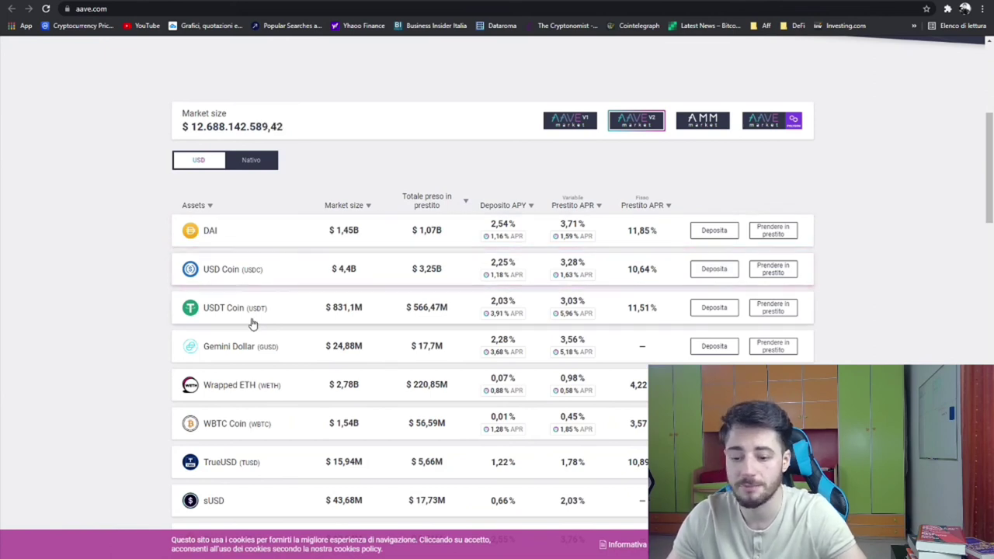
Finish reviewing the Aave asset rates, close the site and return to CoinMarketCap's DeFi token list
mouse_move(588, 320)
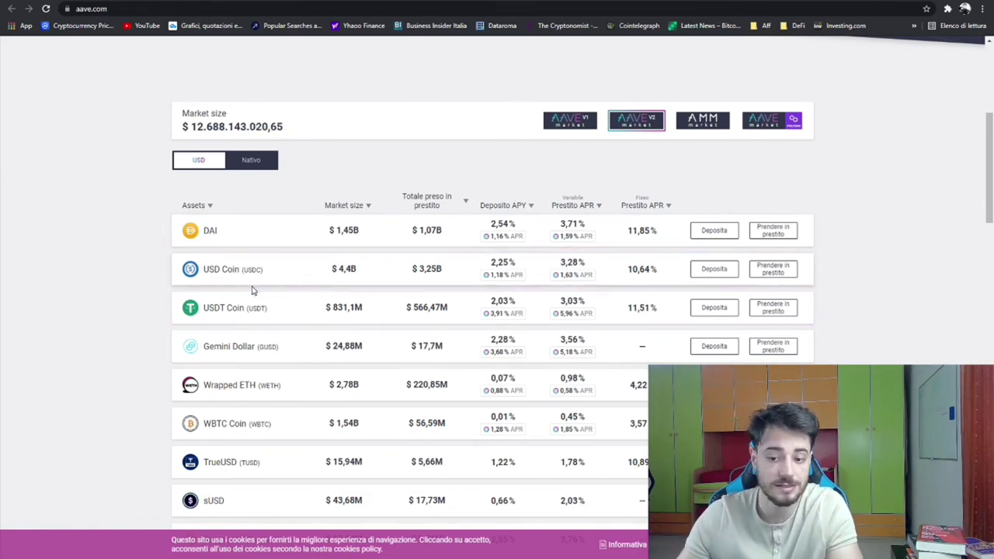
scroll(251, 289, up, 2)
scroll(251, 290, up, 2)
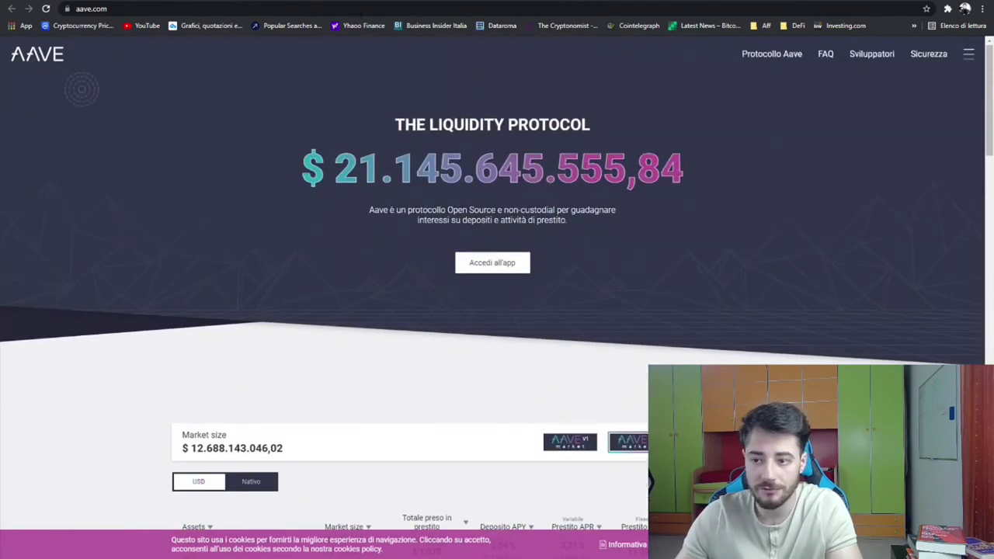
key(ctrl+w)
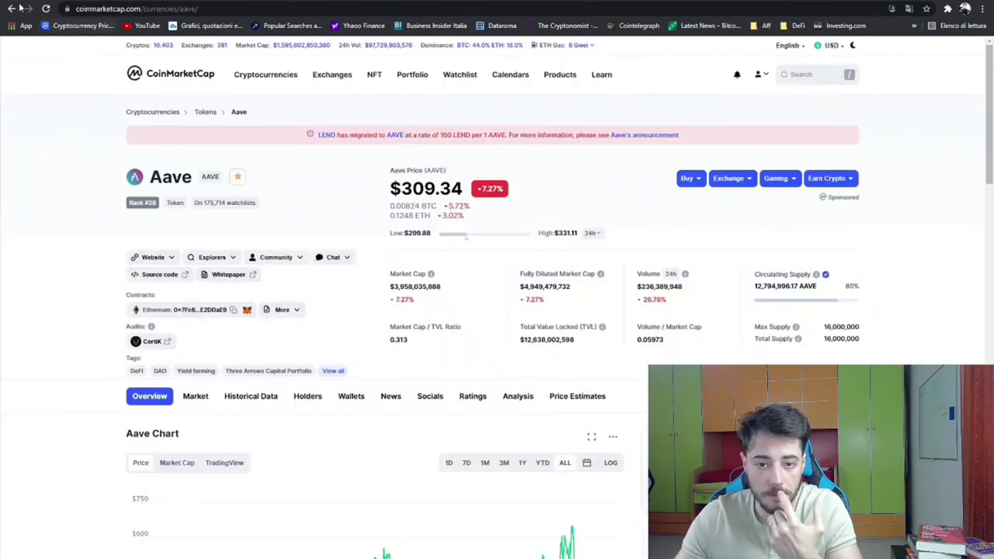
click(11, 9)
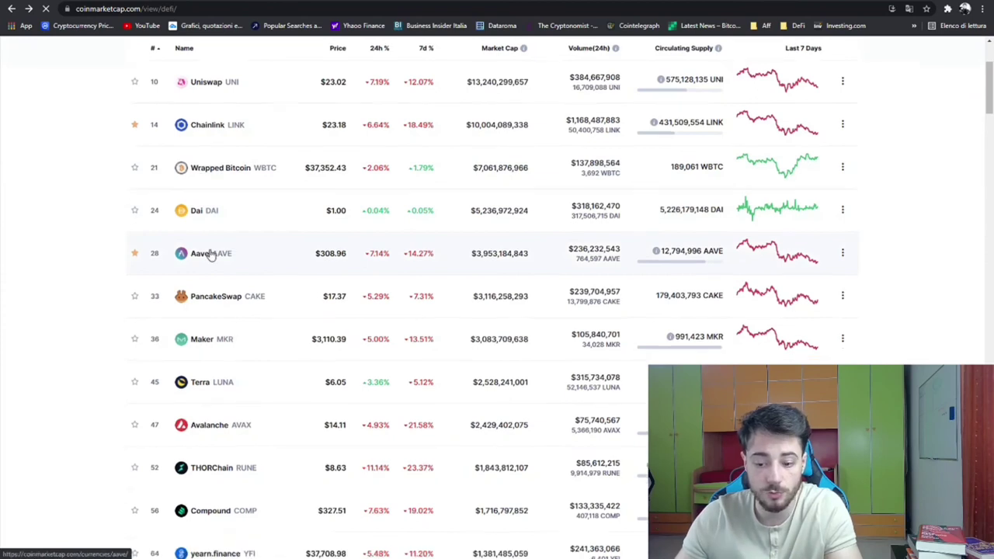
View the Avalanche coin page briefly, then go back and look over the other tokens in the DeFi list
scroll(210, 255, down, 2)
click(223, 275)
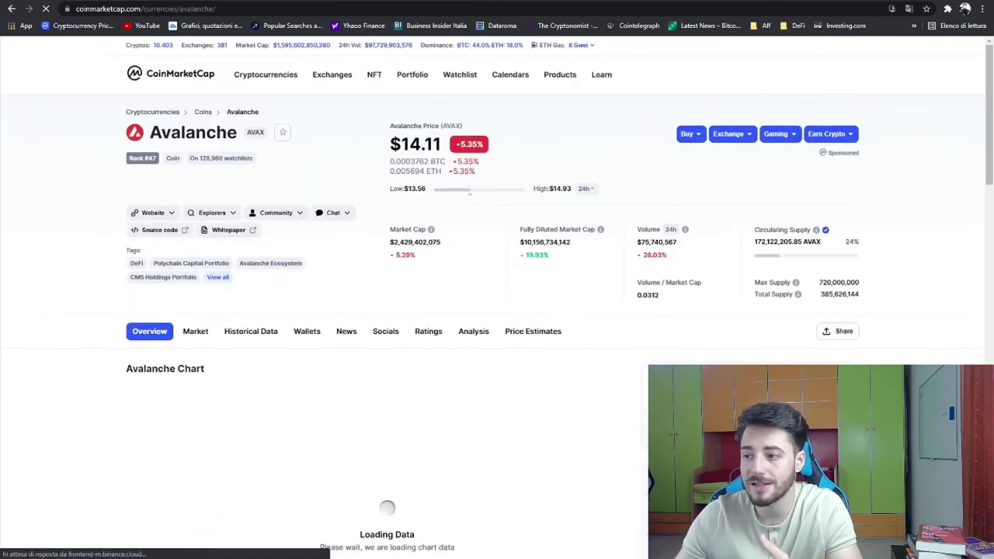
click(12, 9)
scroll(230, 226, down, 1)
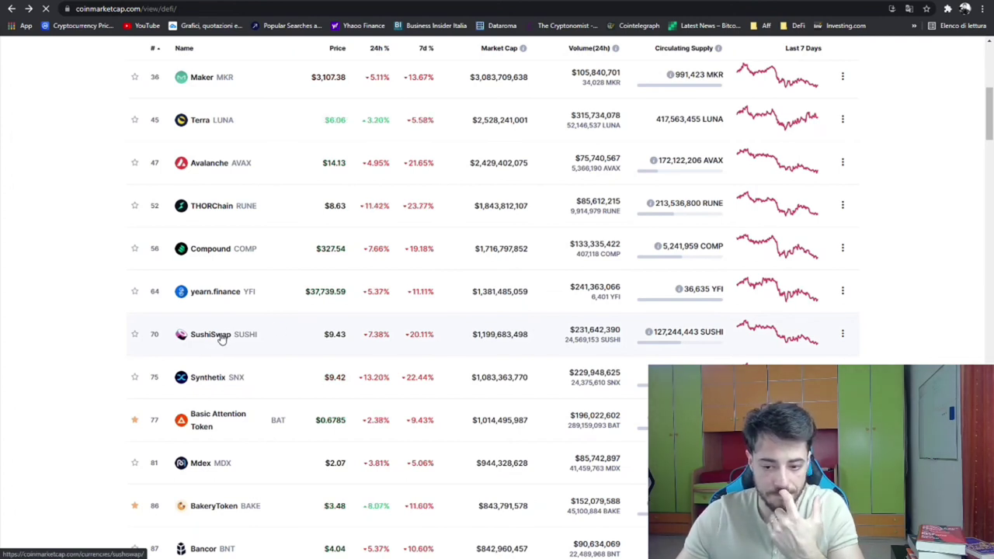
scroll(221, 335, up, 3)
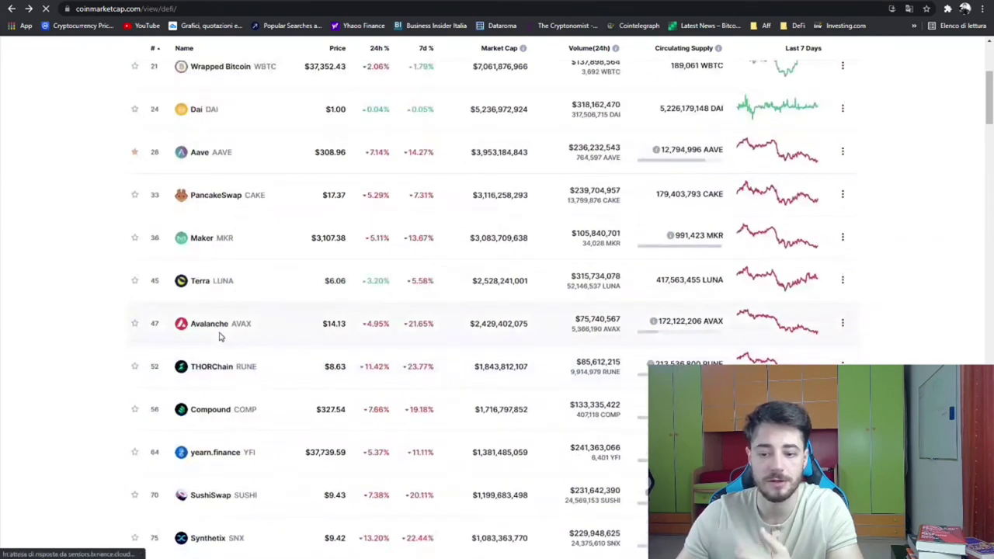